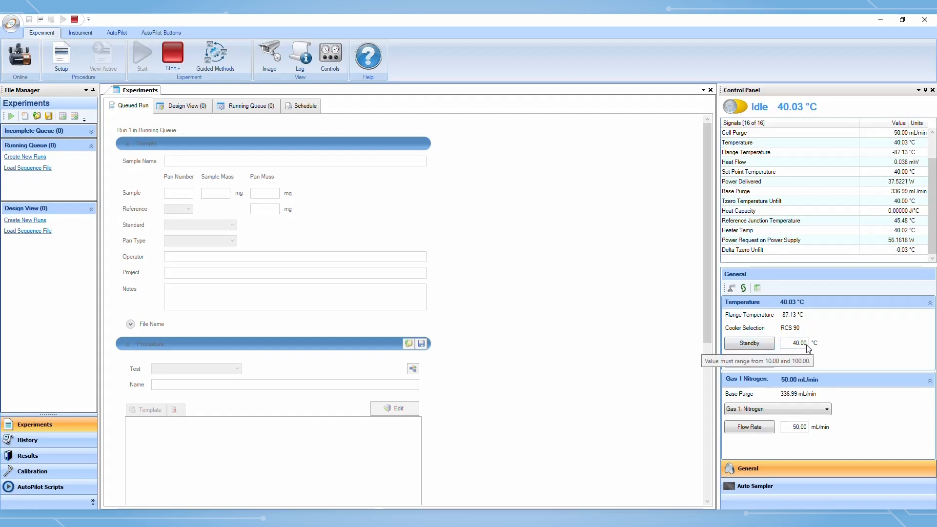
Examine the control panel's standby temperature, purge gas selection and auto sampler settings
left_click(804, 347)
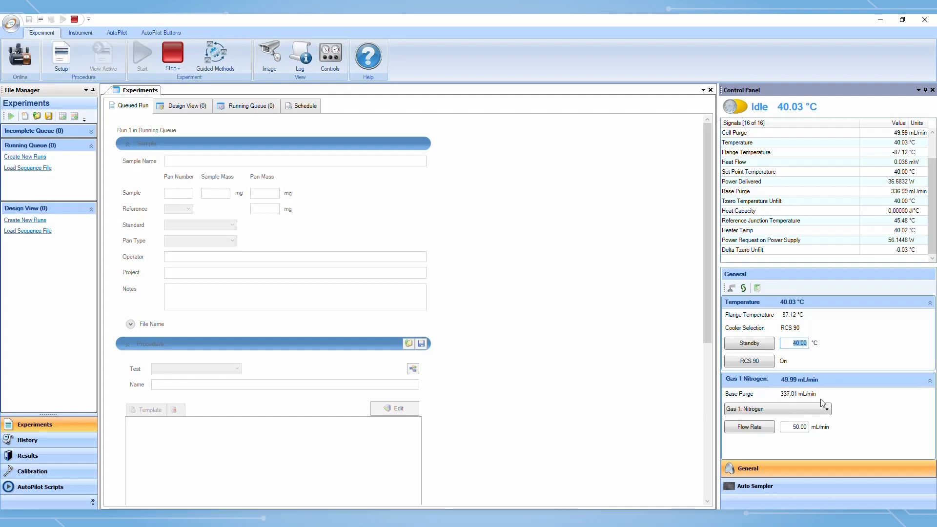
left_click(826, 410)
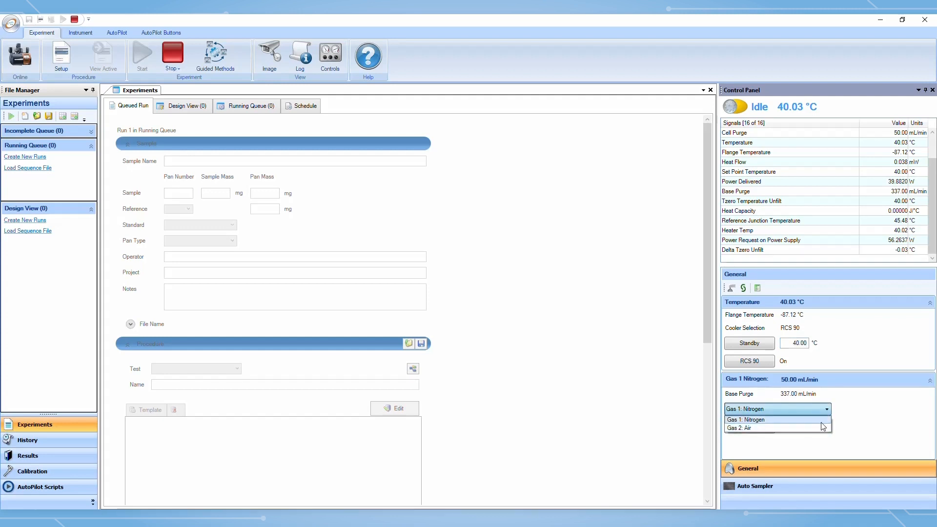
left_click(829, 420)
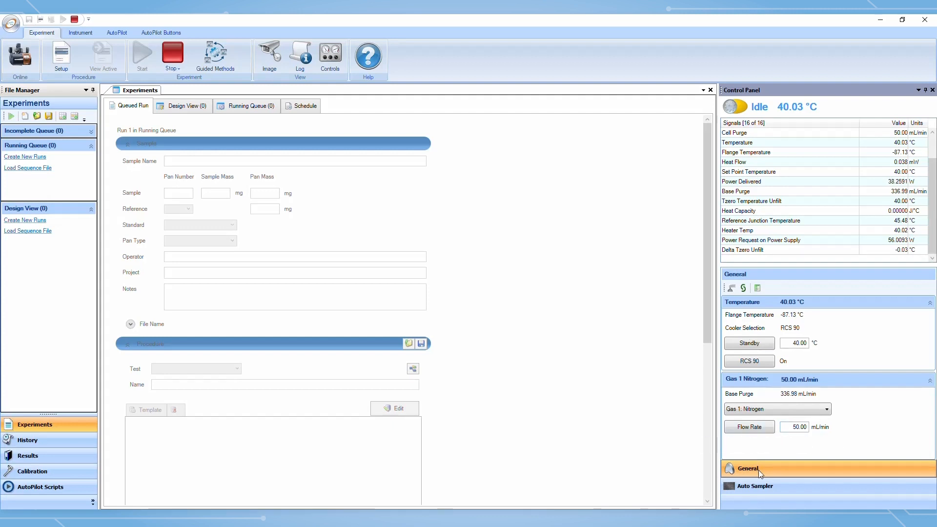
left_click(793, 491)
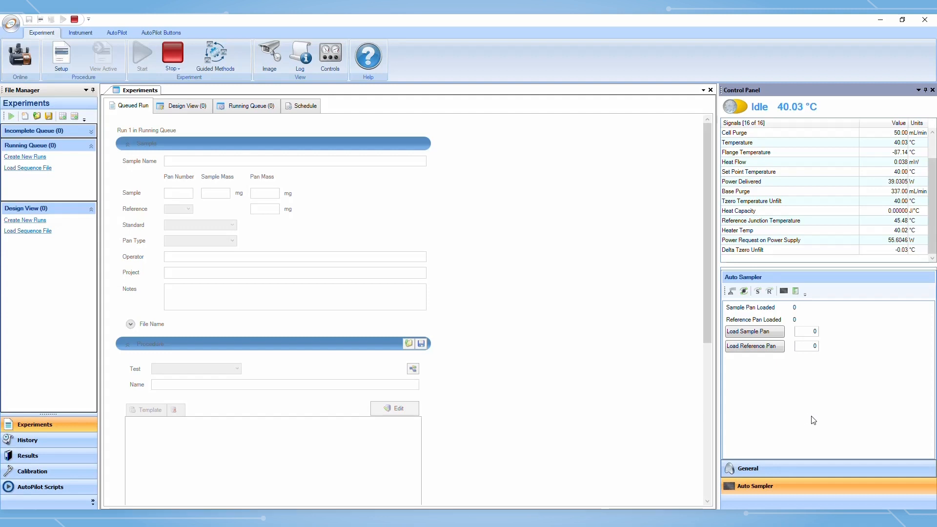
left_click(795, 464)
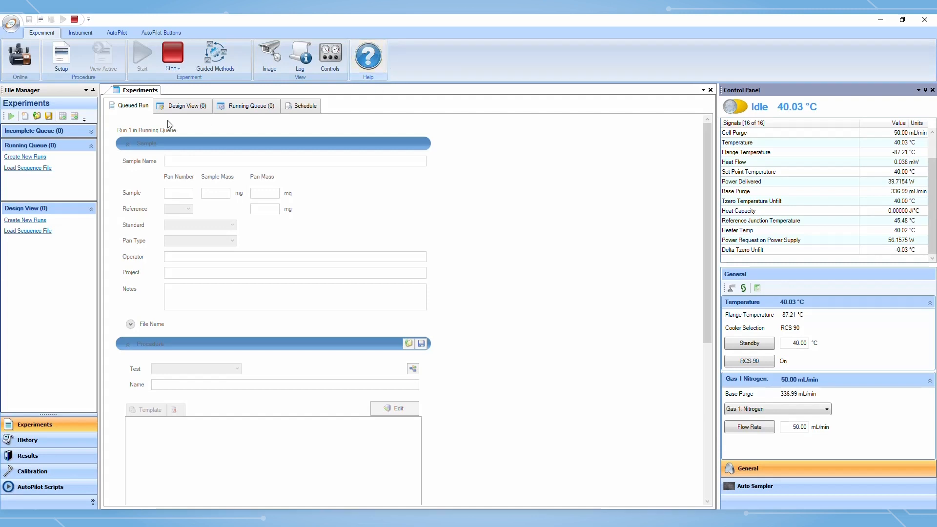
Open the instrument options and review the DSC2500 information, general settings, temperature and Cp standards
left_click(81, 34)
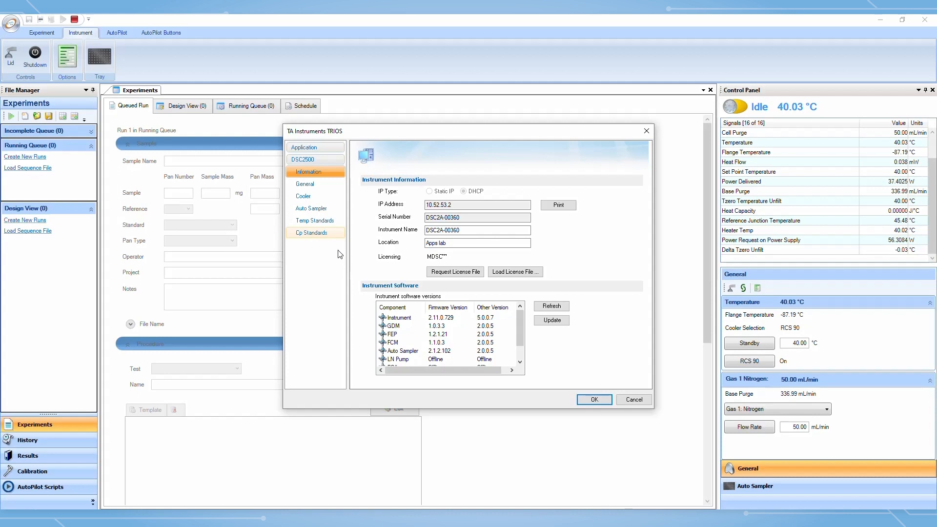
left_click(328, 188)
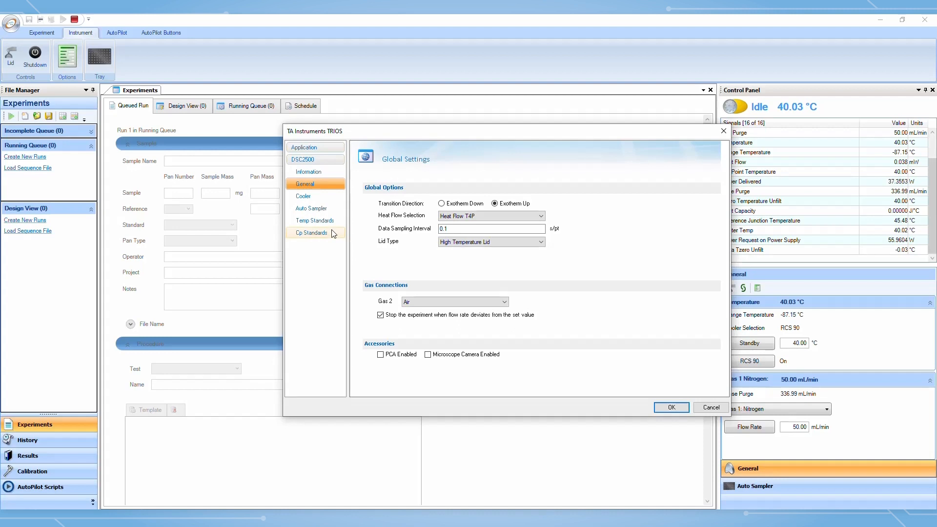
left_click(332, 226)
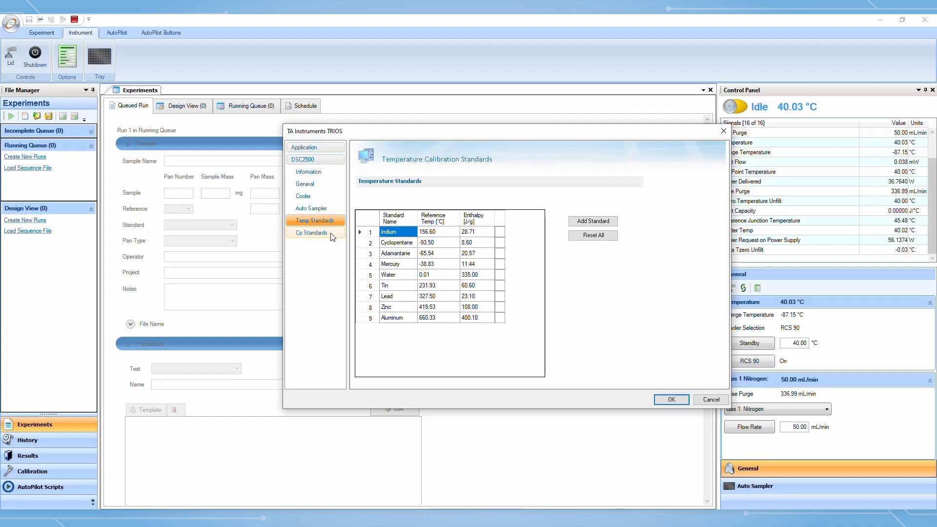
left_click(331, 234)
left_click(332, 225)
left_click(325, 148)
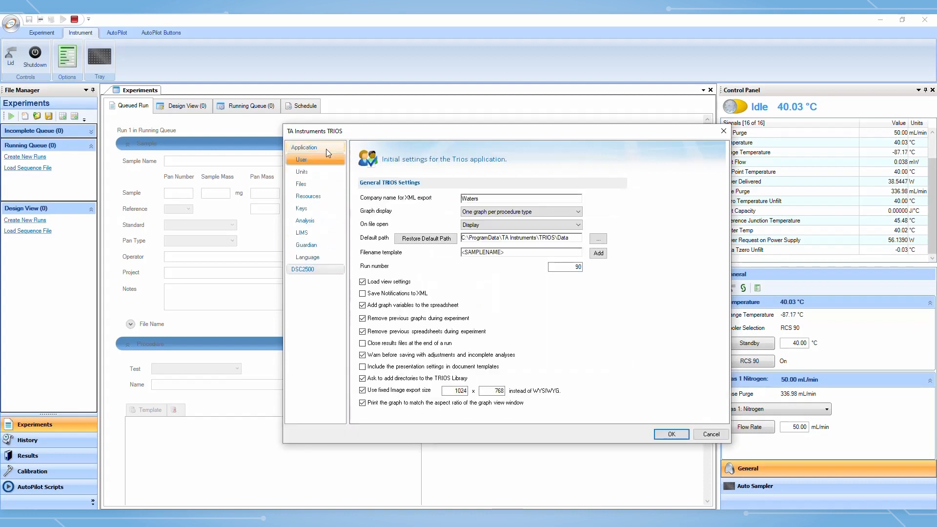
Review the application's units settings and accessory keys, then close the options dialog without changes
left_click(322, 177)
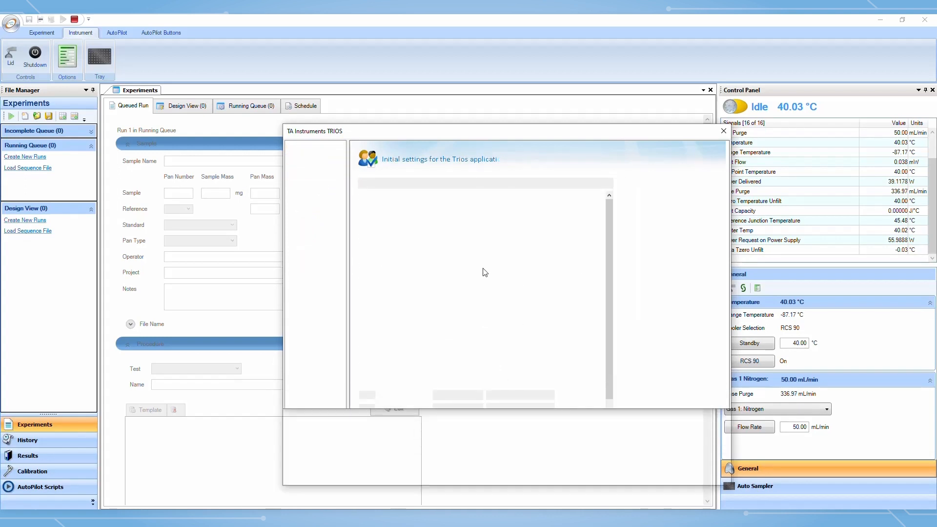
left_click_drag(610, 227, 609, 234)
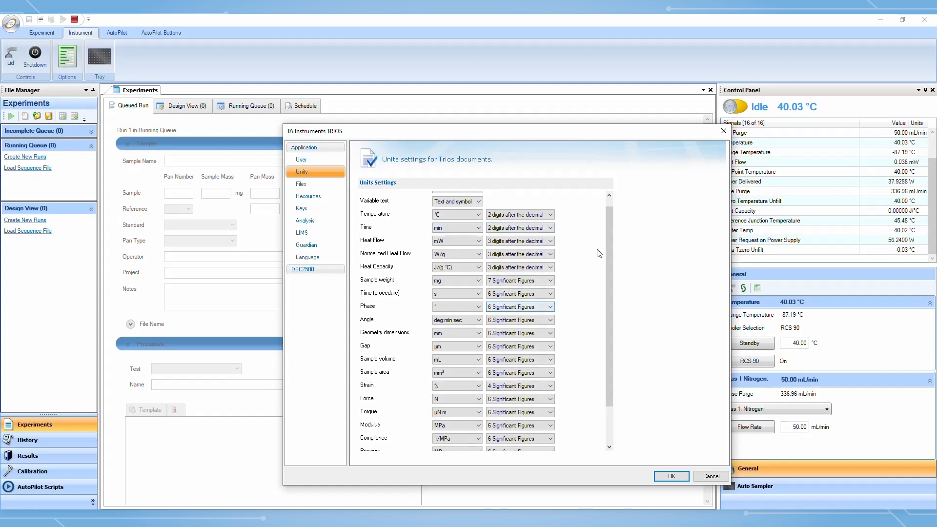
left_click_drag(605, 222, 610, 231)
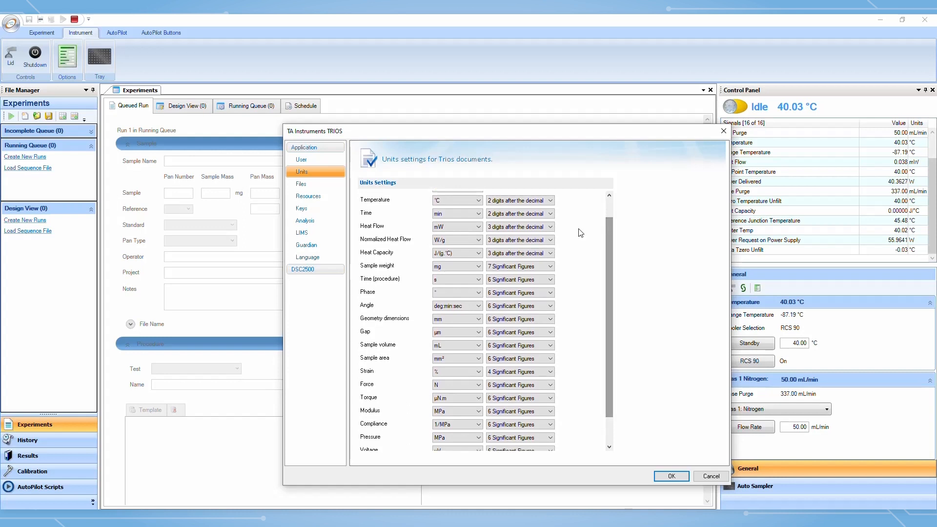
left_click(322, 210)
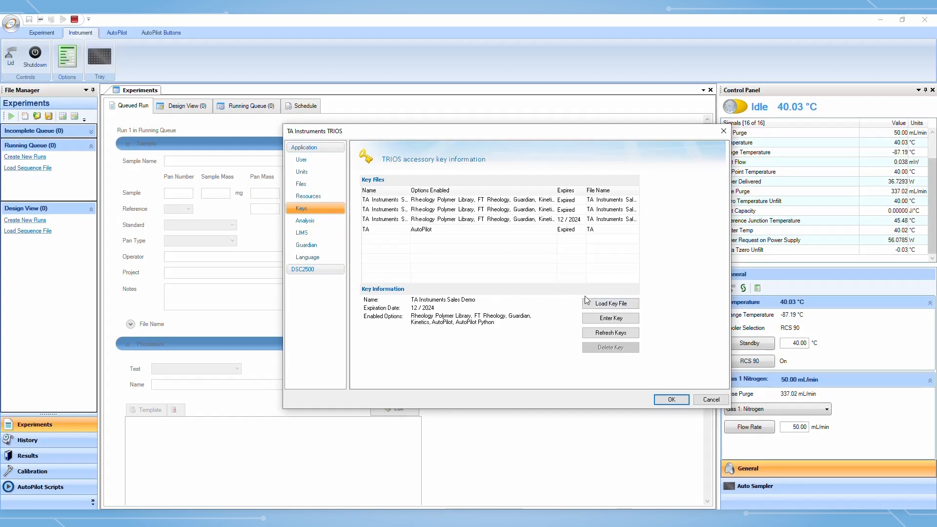
left_click(699, 403)
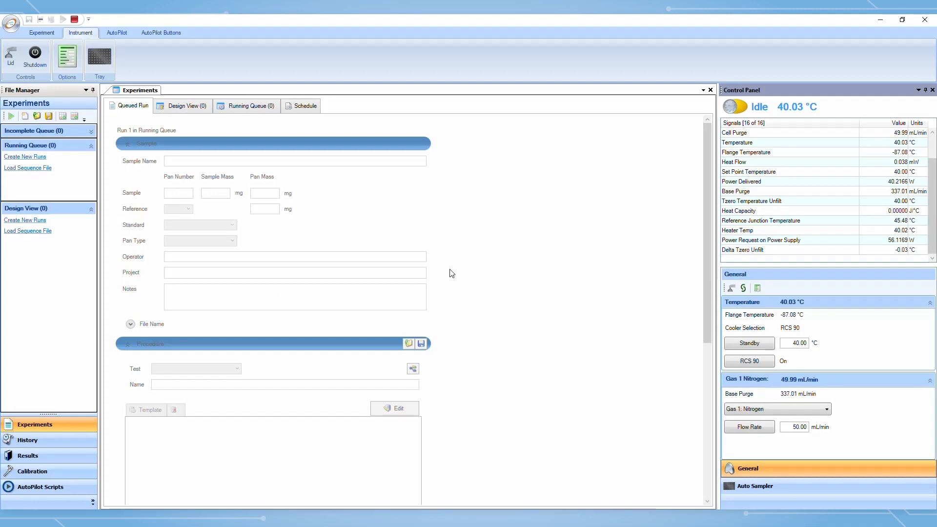
Create a new run in the running queue and name the sample Sample
left_click(40, 159)
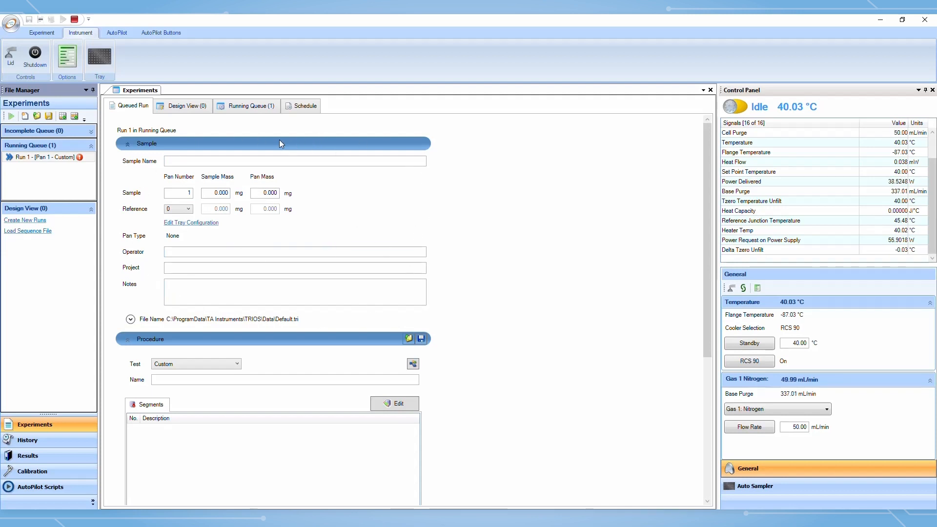
left_click(243, 163)
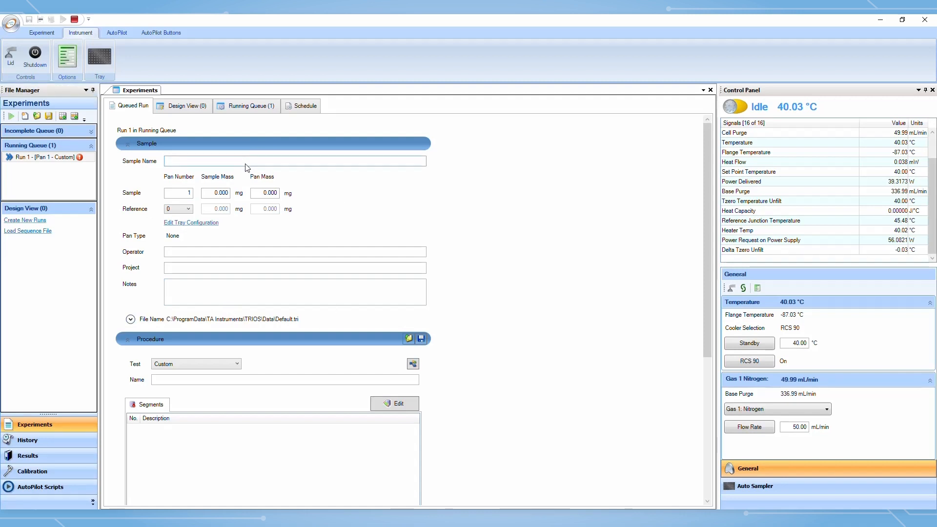
type("ample")
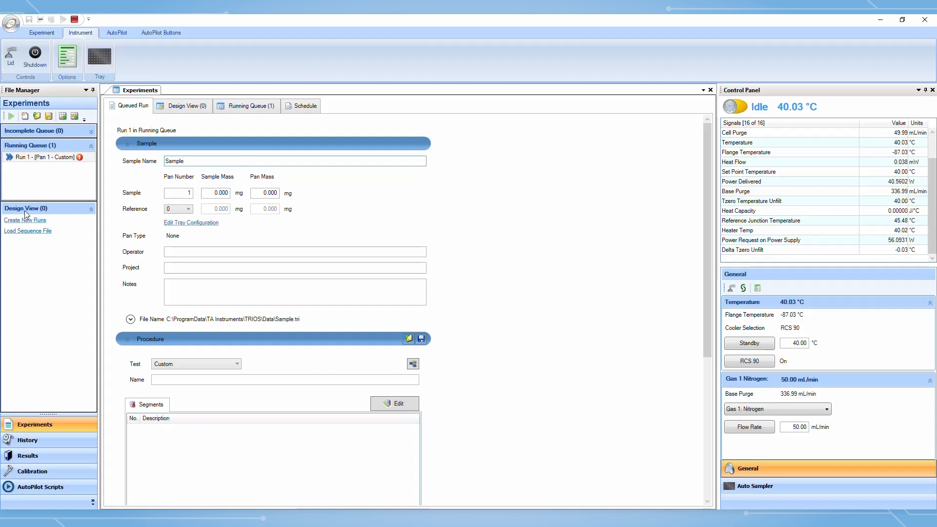
Examine the sample's pan number, sample mass and pan mass fields
left_click(189, 194)
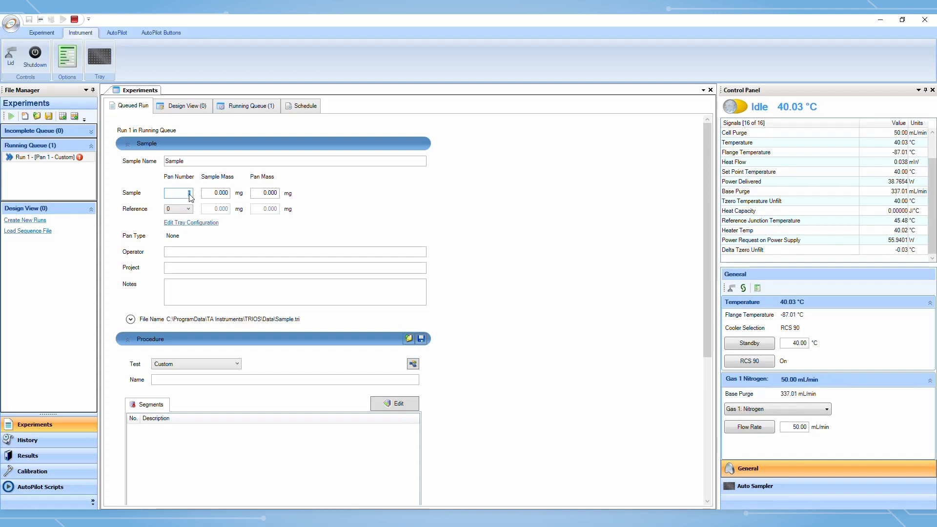
left_click(228, 194)
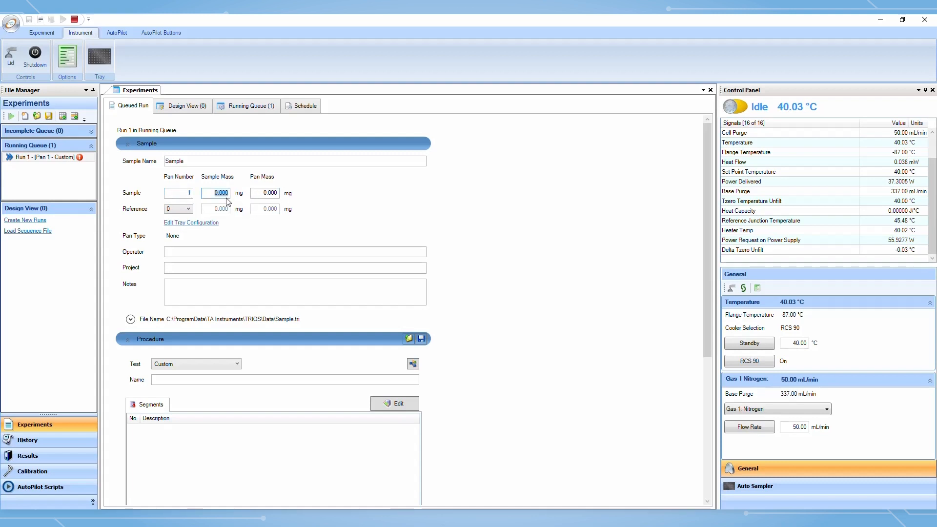
left_click(272, 196)
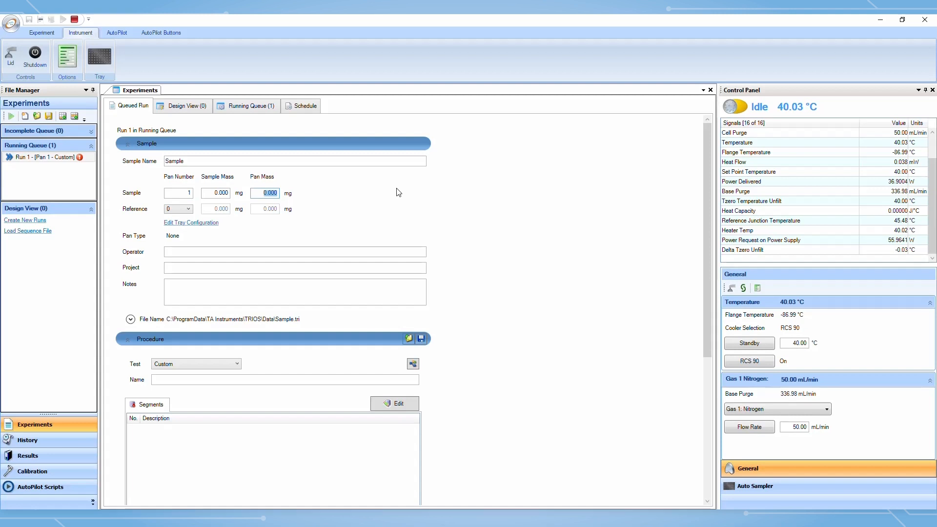
left_click(226, 194)
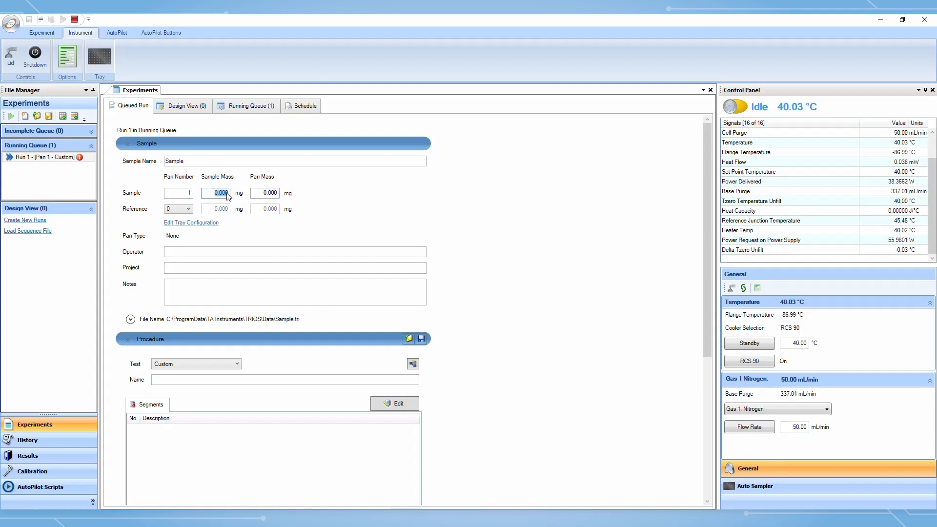
Open the tray configuration and add tray position 1 as a reference pan
left_click(189, 210)
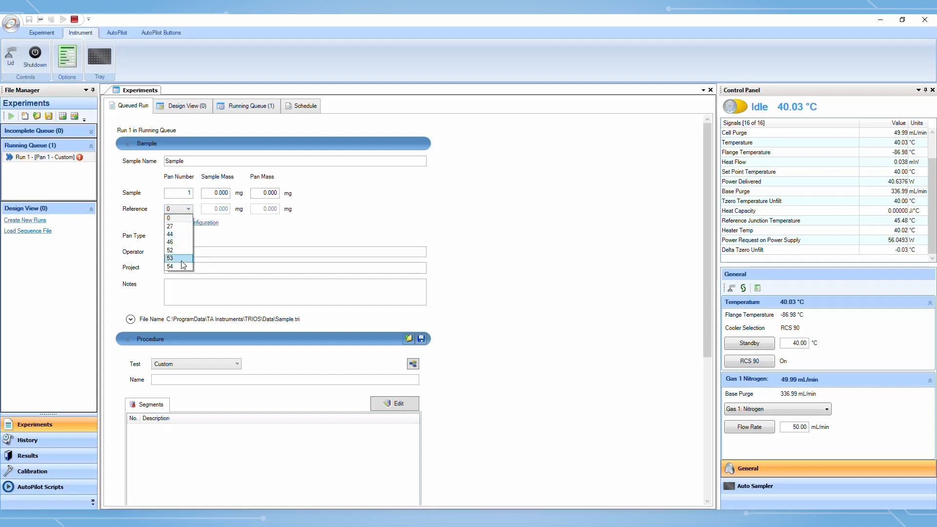
left_click(291, 238)
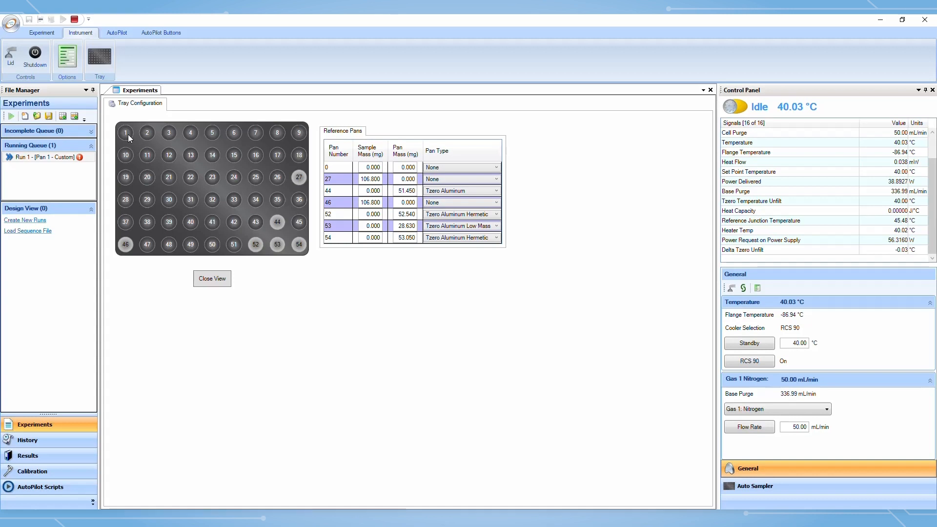
left_click(126, 133)
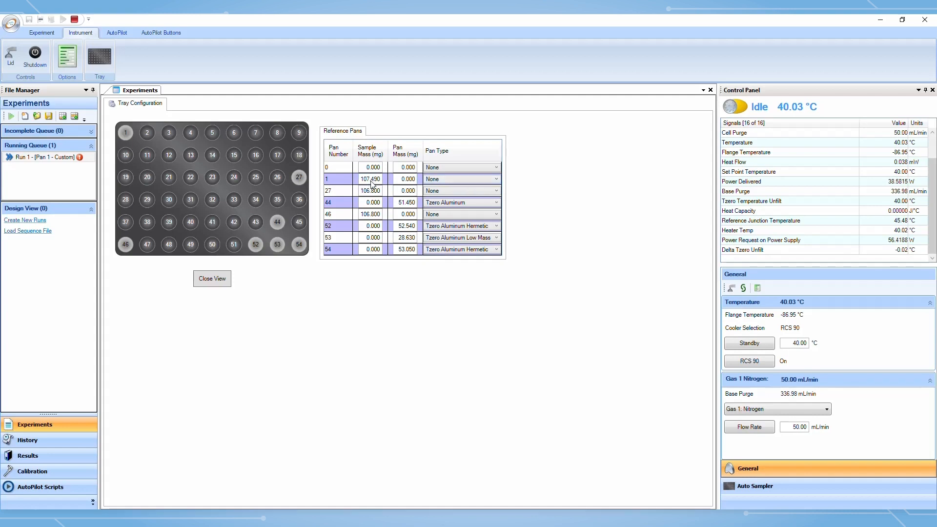
Set reference pan 1's sample mass to 0, pan mass to 52 mg and pan type to Tzero Aluminum
left_click(371, 181)
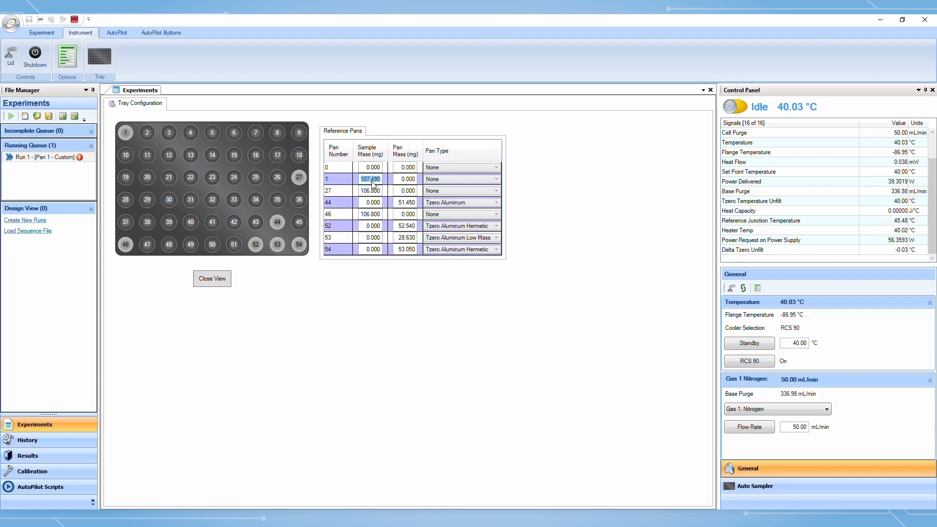
type("0")
key("Return")
left_click(405, 184)
type("52")
key("Return")
left_click(458, 179)
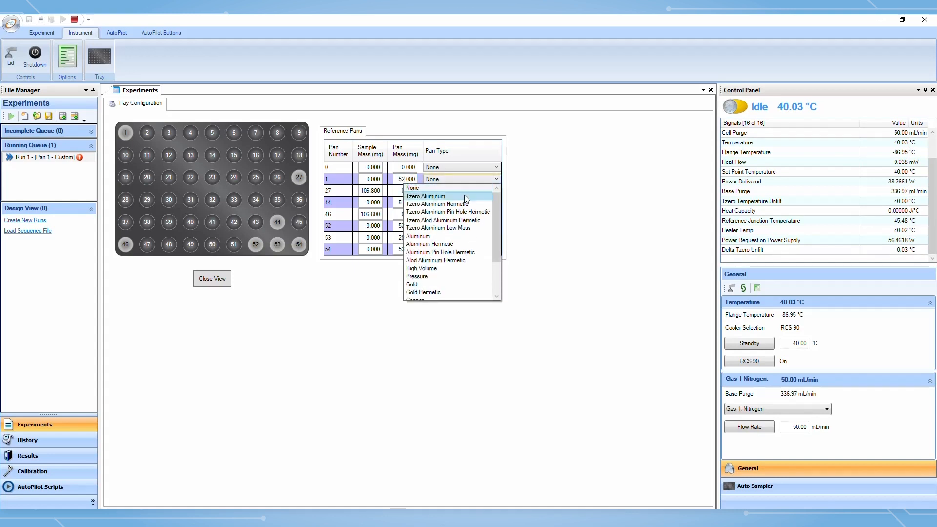
left_click(464, 196)
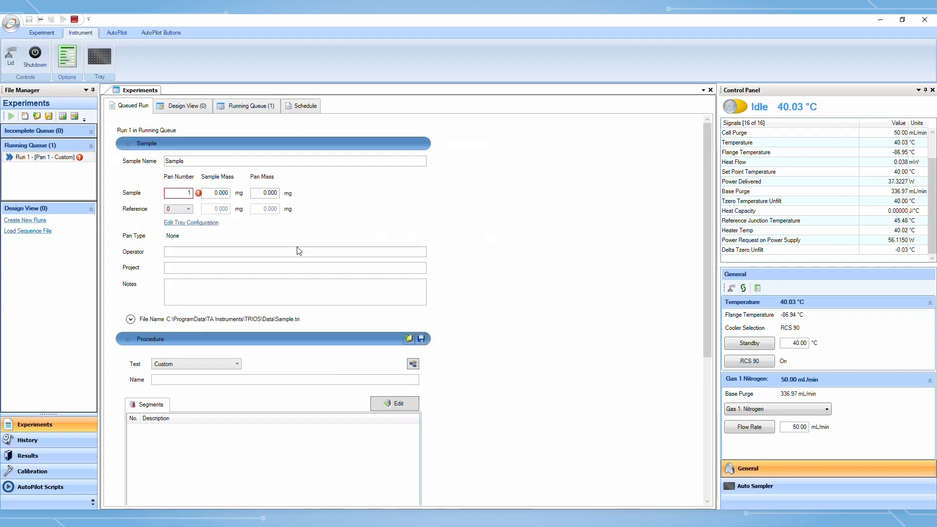
Select pan 1 as the run's reference pan and expand the file name settings
left_click(189, 209)
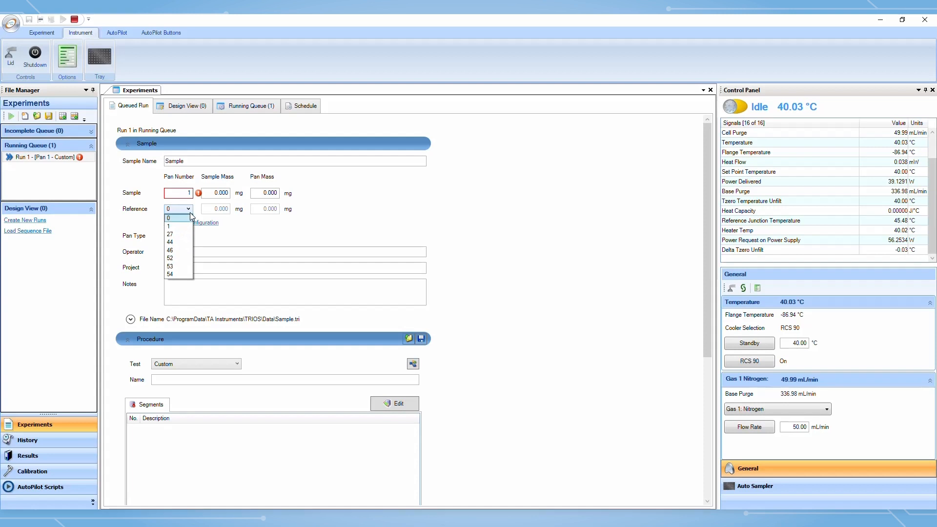
left_click(186, 225)
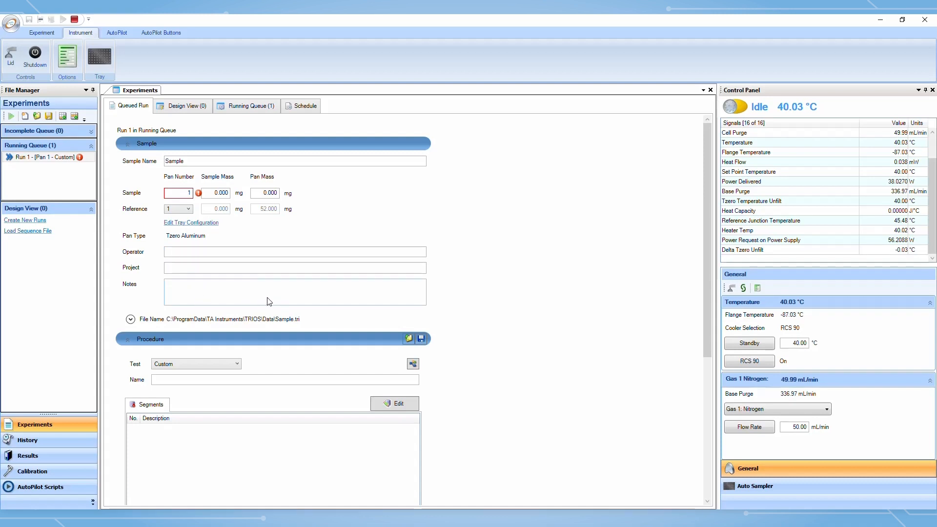
left_click(131, 319)
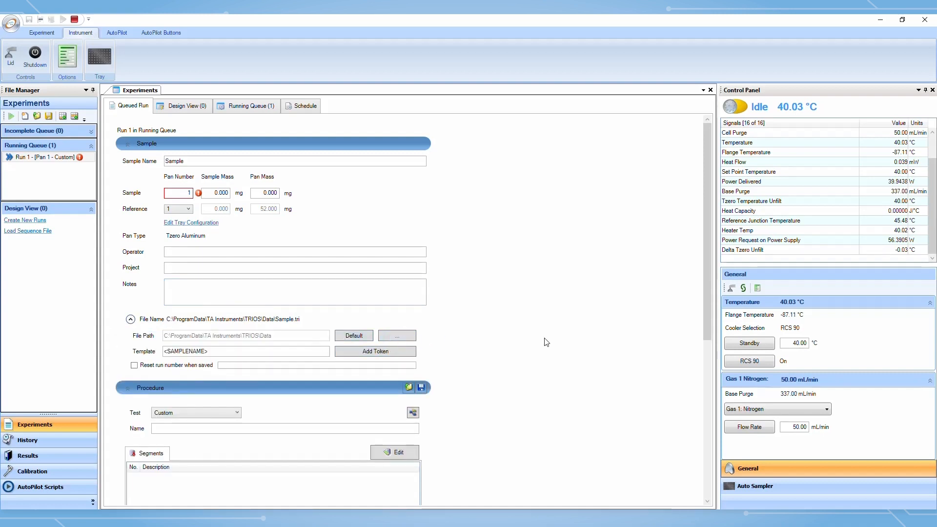
Review the procedure section and the list of available test types, keeping Custom
scroll(543, 344, "down", 4)
scroll(542, 349, "down", 2)
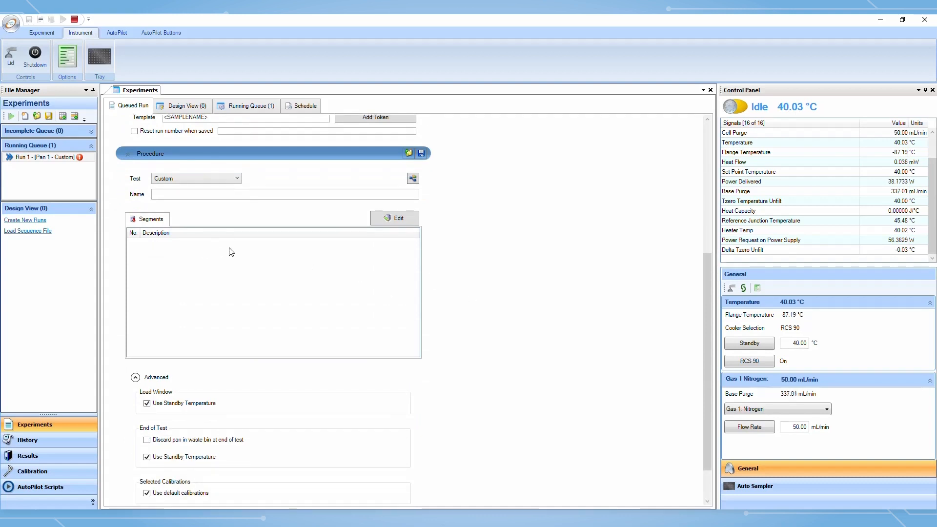
left_click(237, 179)
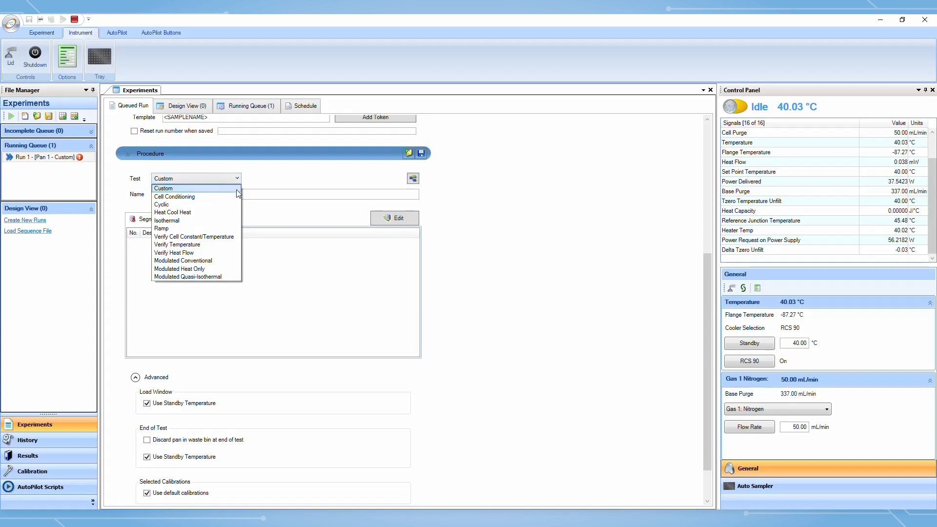
left_click(200, 189)
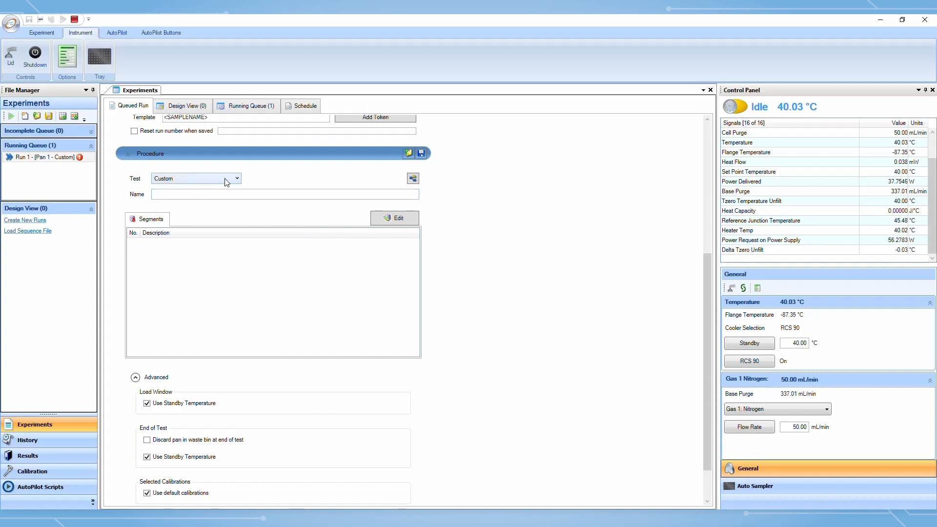
Open the segment list for editing and add an Equilibrate segment at -50 °C
left_click(398, 218)
mouse_move(420, 220)
left_mouse_down()
mouse_move(412, 277)
mouse_move(421, 223)
left_mouse_up()
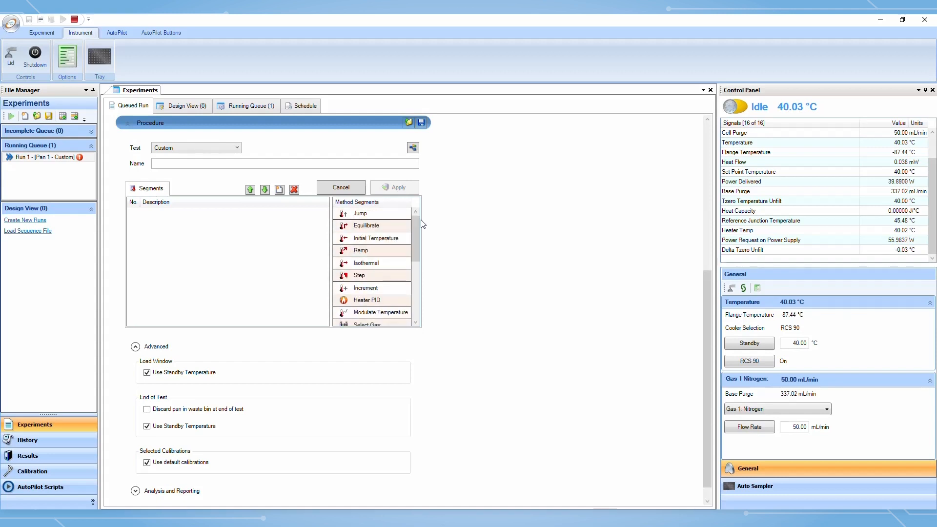
double_click(390, 230)
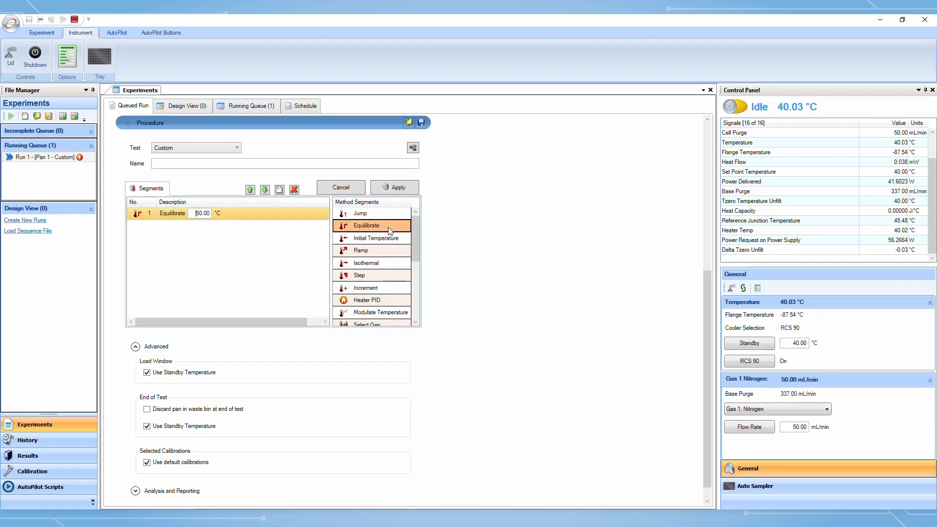
double_click(205, 214)
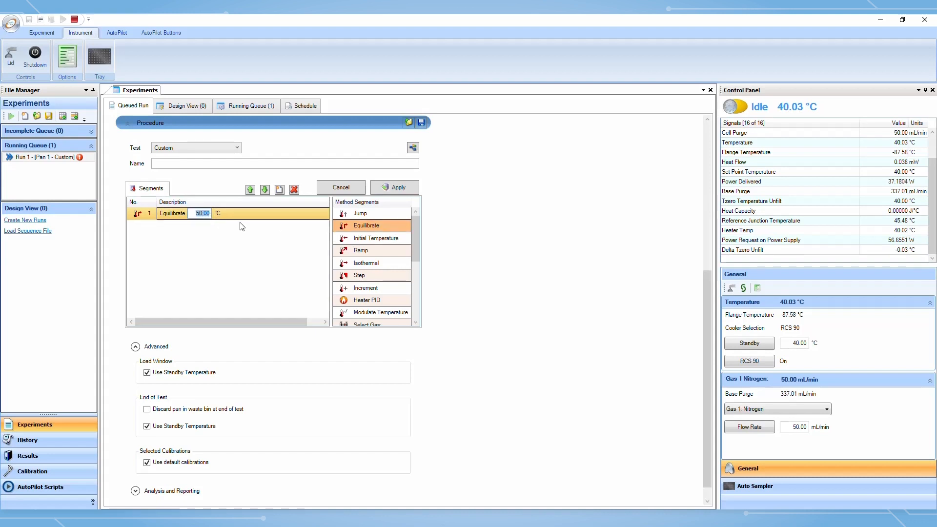
type("-5")
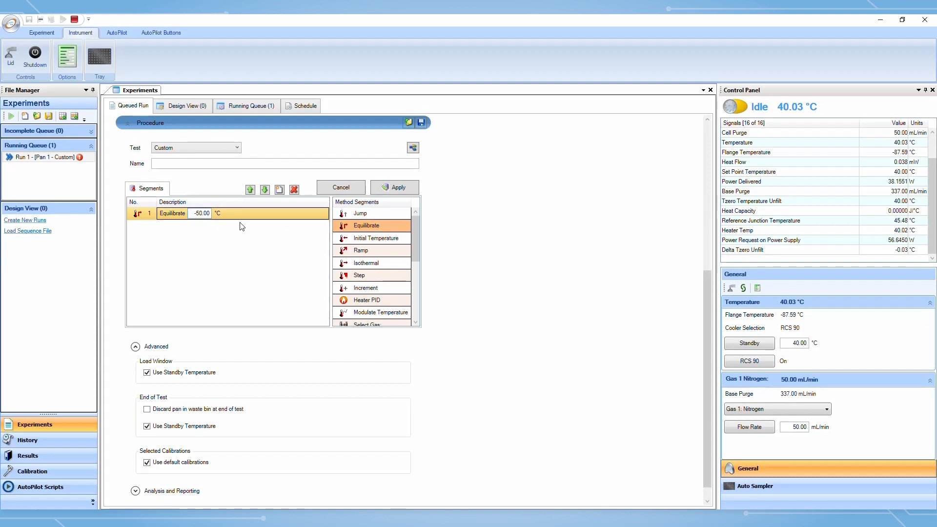
Add two ramp segments at 10 °C/min, one to 200 °C and one back to -50 °C
left_click_drag(389, 251, 218, 242)
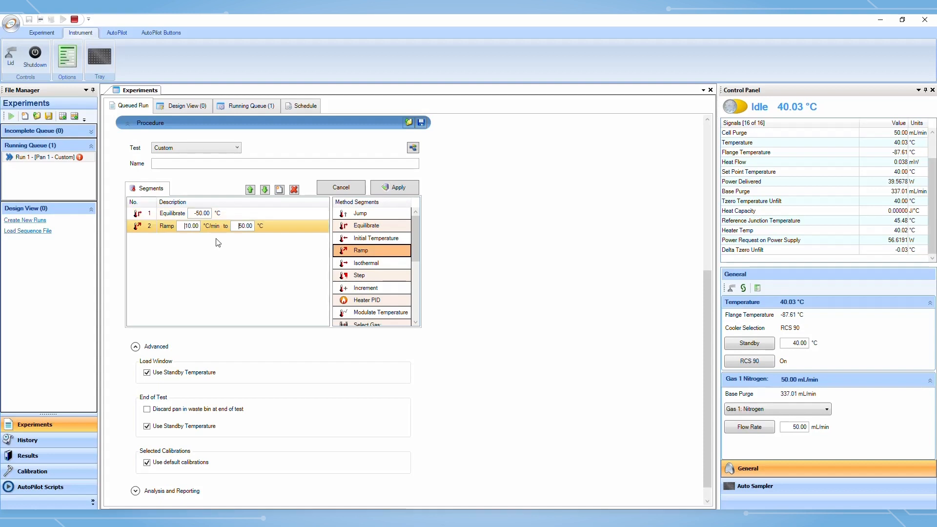
double_click(245, 226)
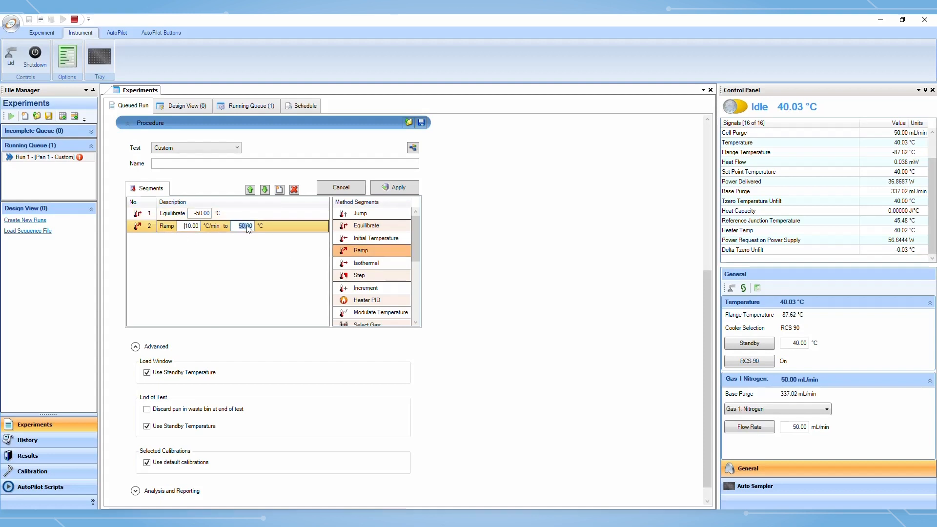
type("200")
double_click(371, 250)
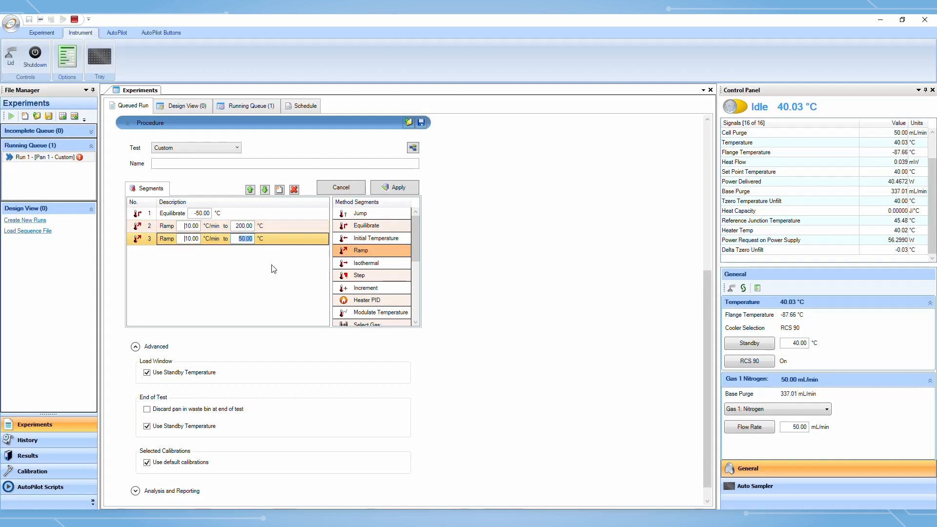
type("-5")
Add a final 10 °C/min ramp to 200 °C and apply the segment list
double_click(373, 250)
left_click(239, 254)
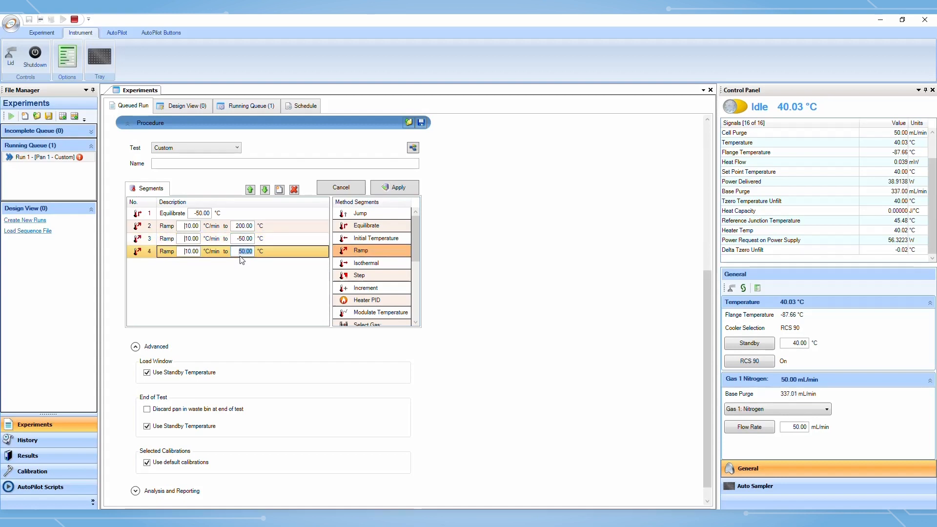
type("200")
left_click(406, 190)
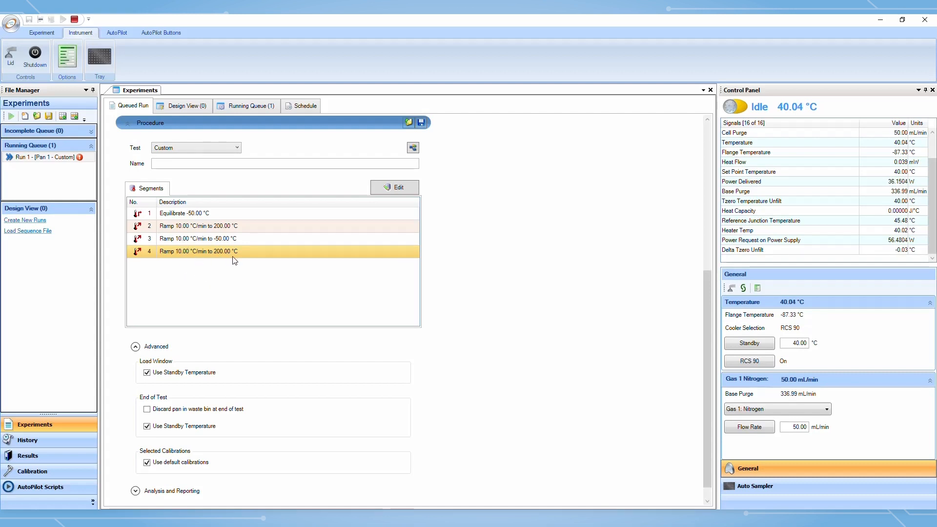
Toggle the load-window and end-of-test Use Standby Temperature options off and back on
scroll(471, 239, "down", 1)
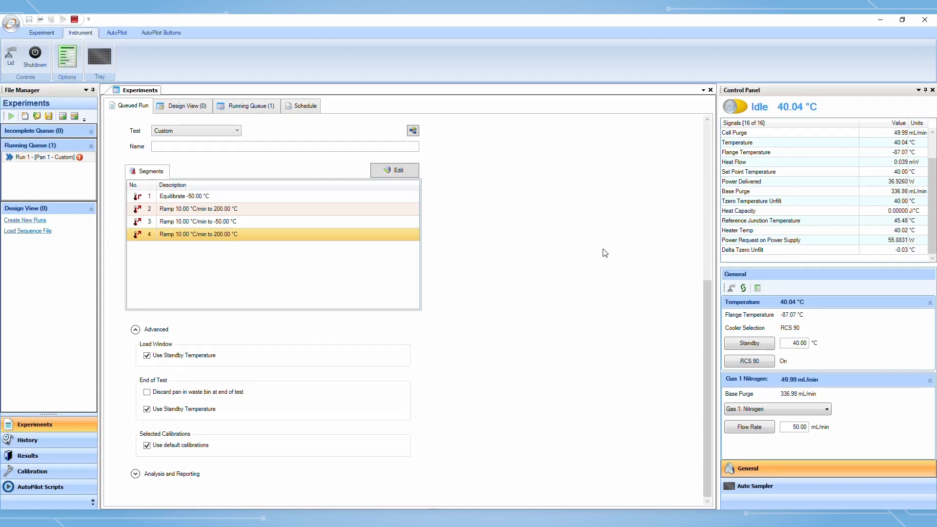
left_click(148, 356)
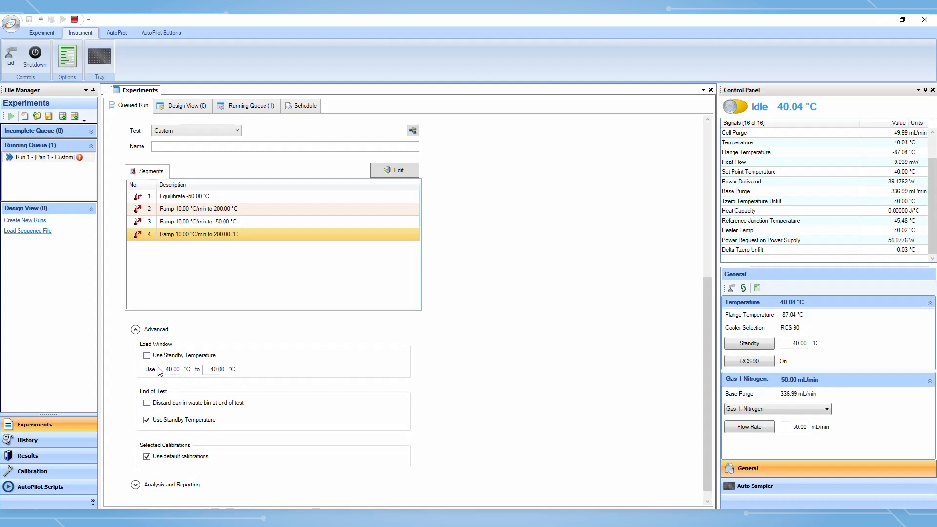
left_click(147, 356)
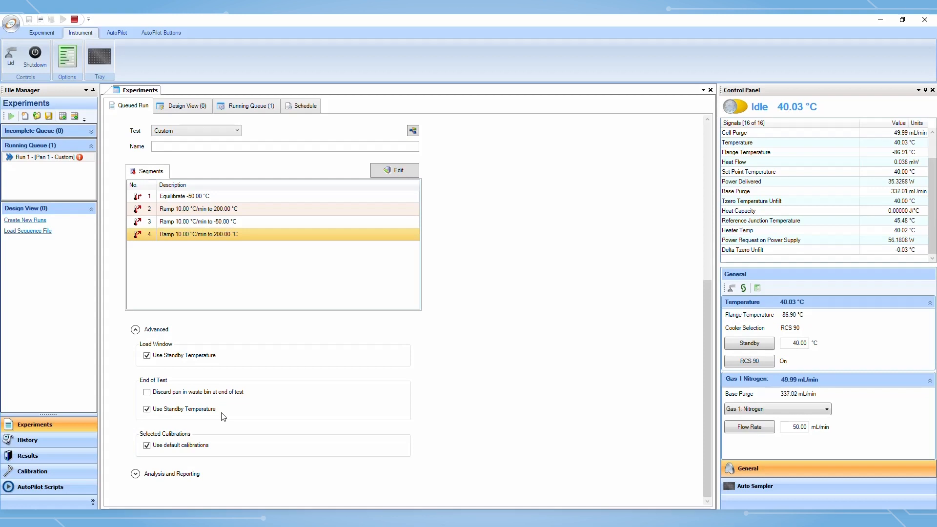
left_click(148, 411)
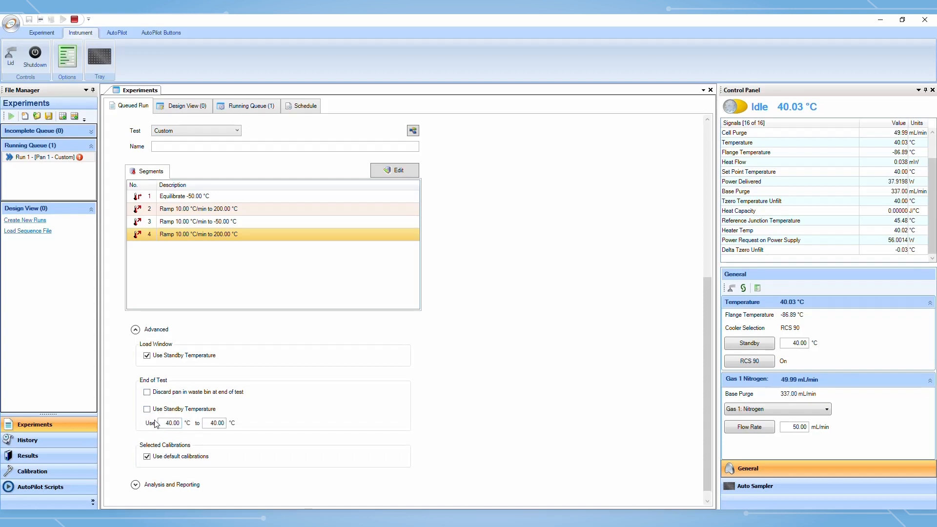
left_click(148, 411)
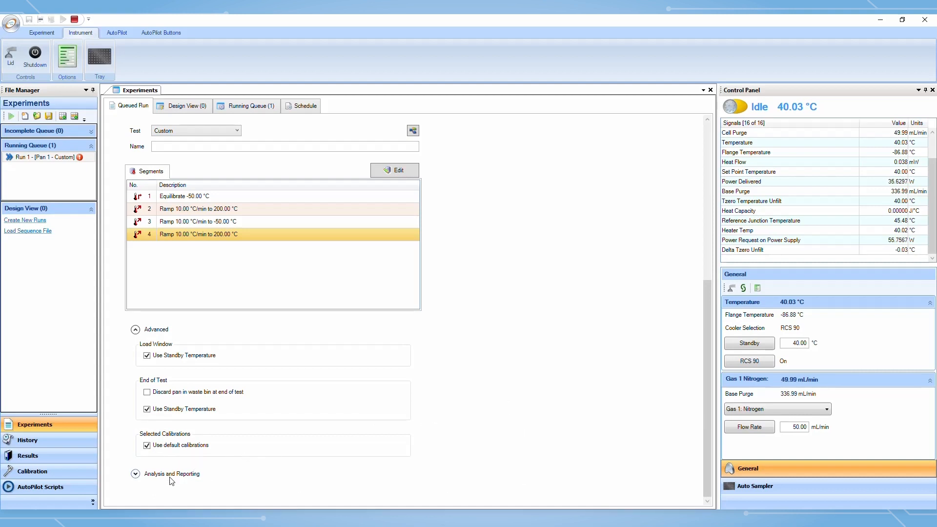
Toggle the default calibrations and the Analysis Template options off and back on under Analysis and Reporting
left_click(148, 447)
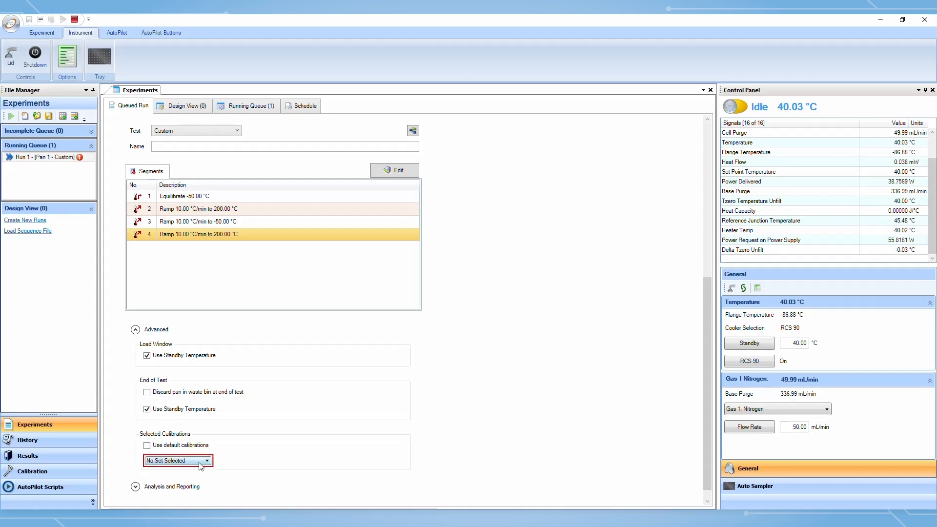
left_click(148, 447)
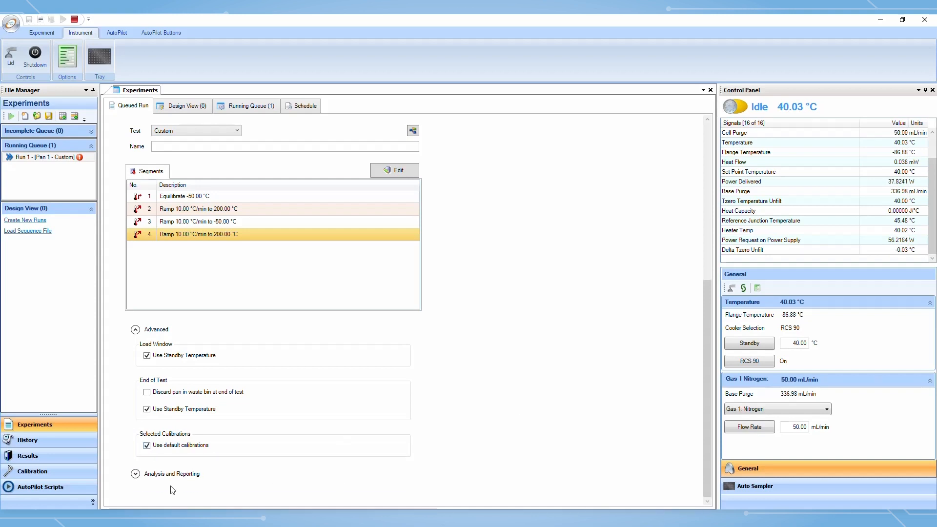
left_click(135, 474)
scroll(532, 390, "down", 2)
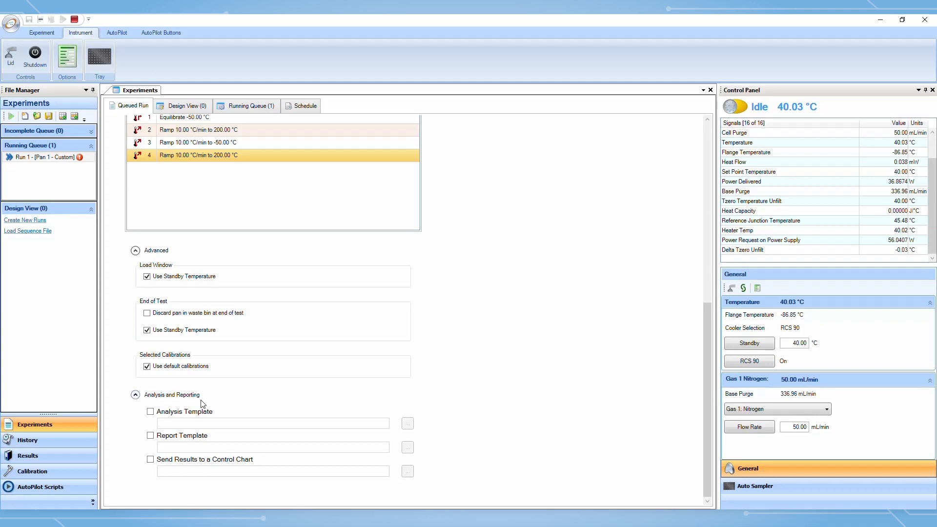
left_click(151, 412)
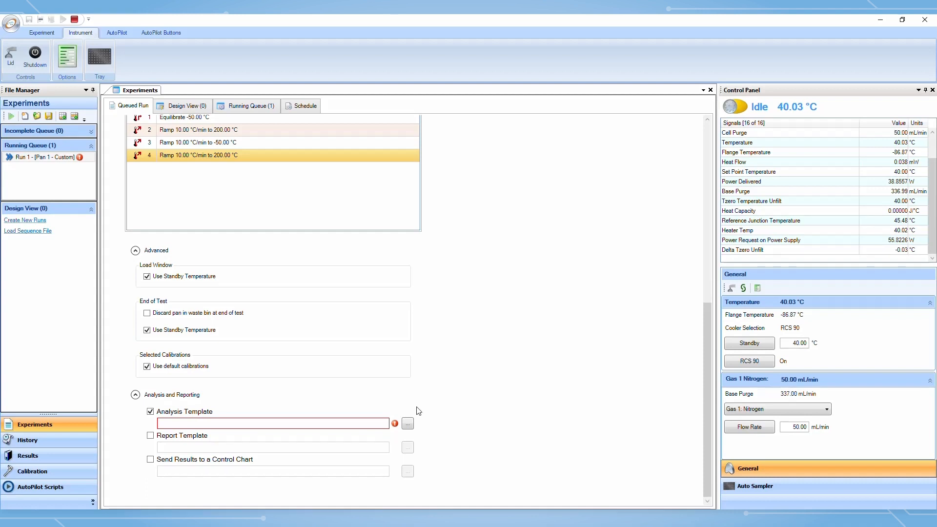
left_click(155, 414)
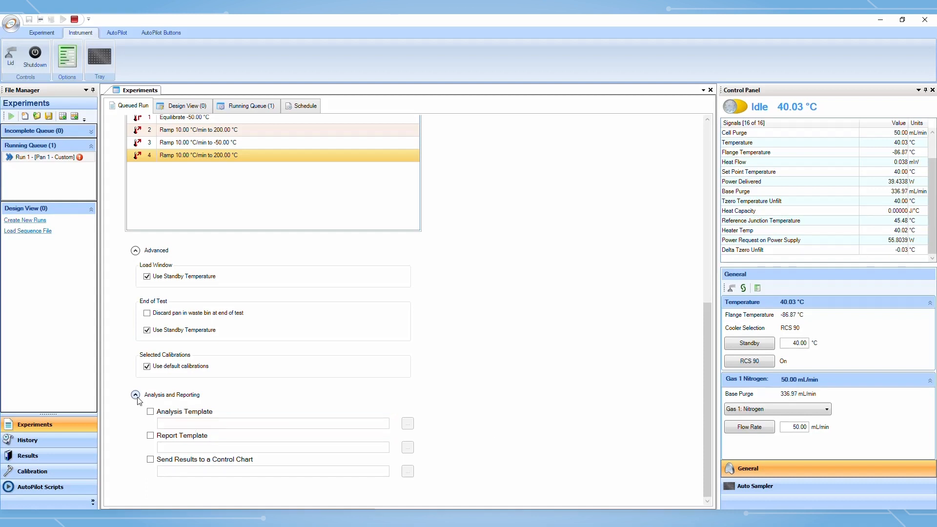
Set the sample pan number to 2 and open the sample mass for editing
scroll(433, 403, "up", 7)
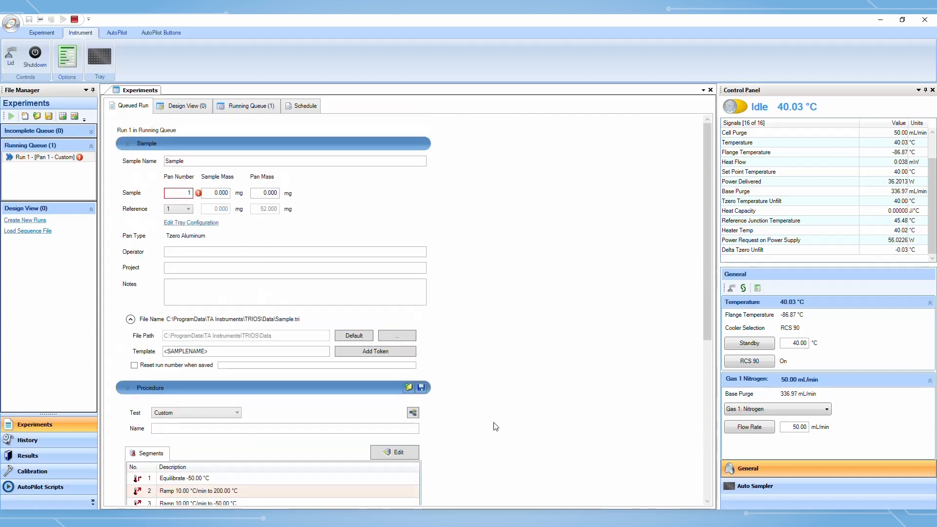
double_click(190, 195)
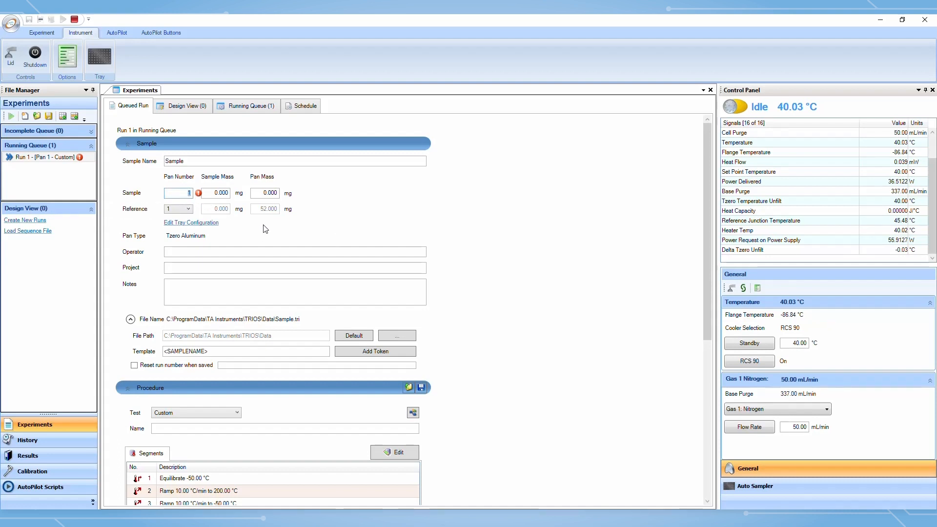
type("2")
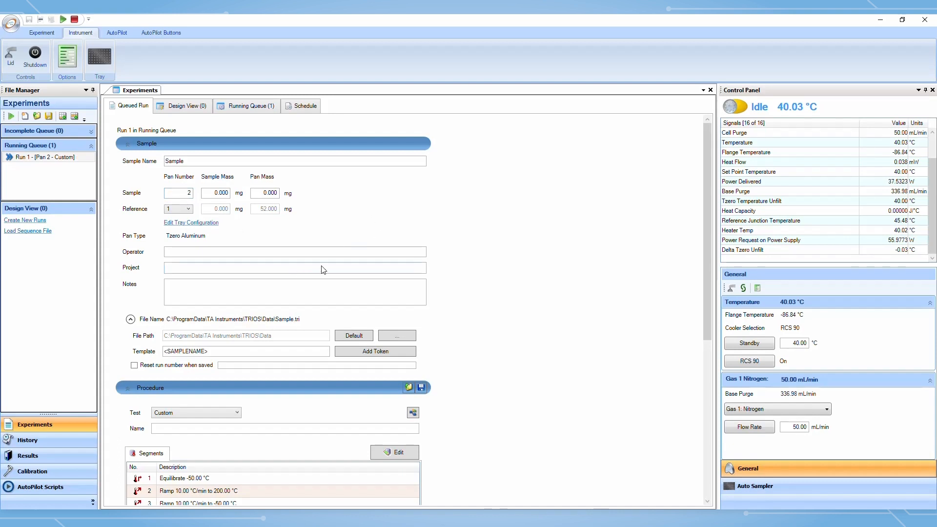
double_click(217, 195)
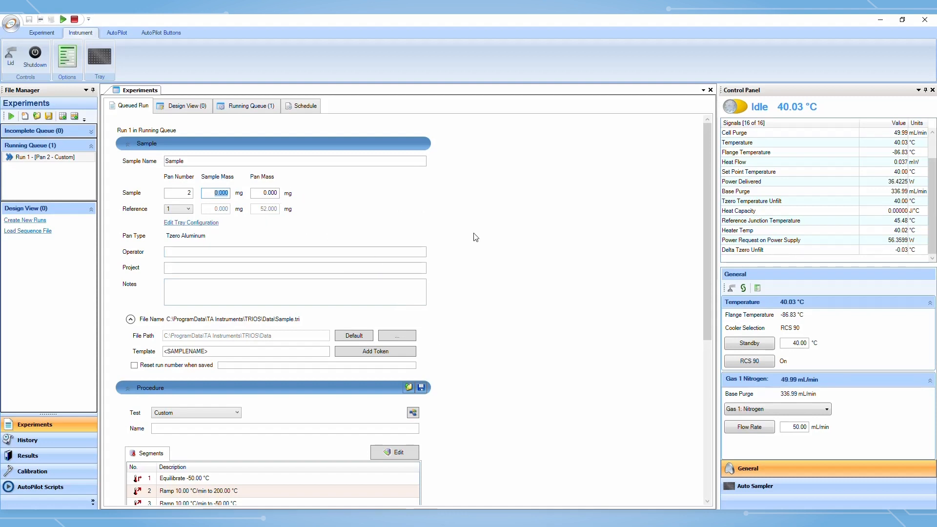
left_click(53, 32)
left_click(153, 63)
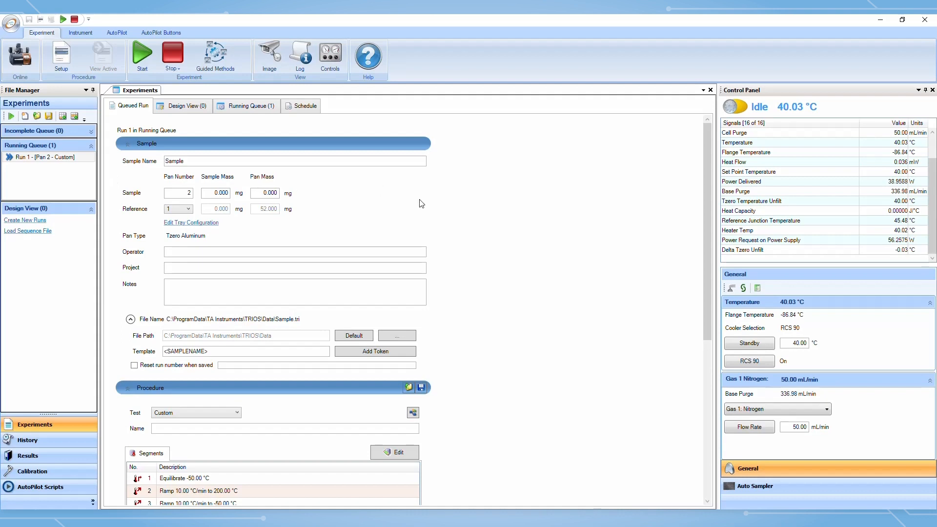
scroll(426, 208, "down", 1)
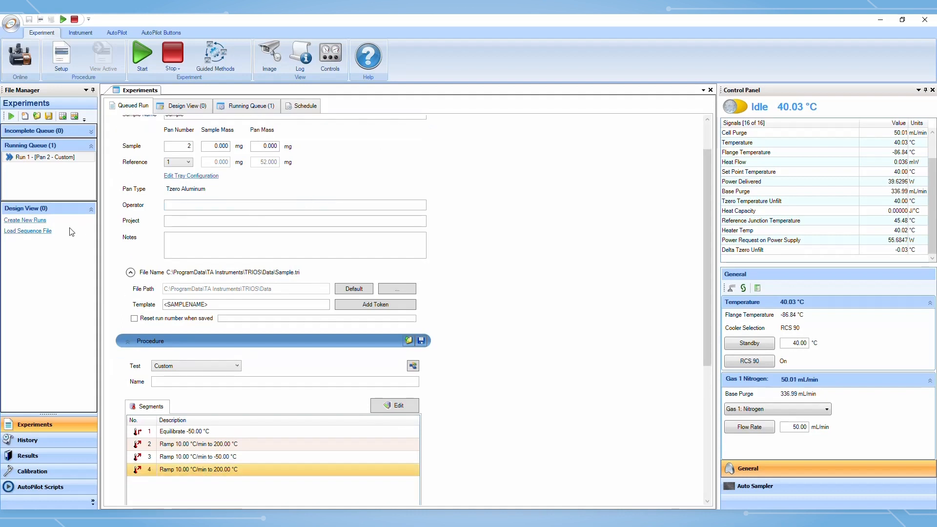
Open the History view and browse the records of past runs
left_click(58, 445)
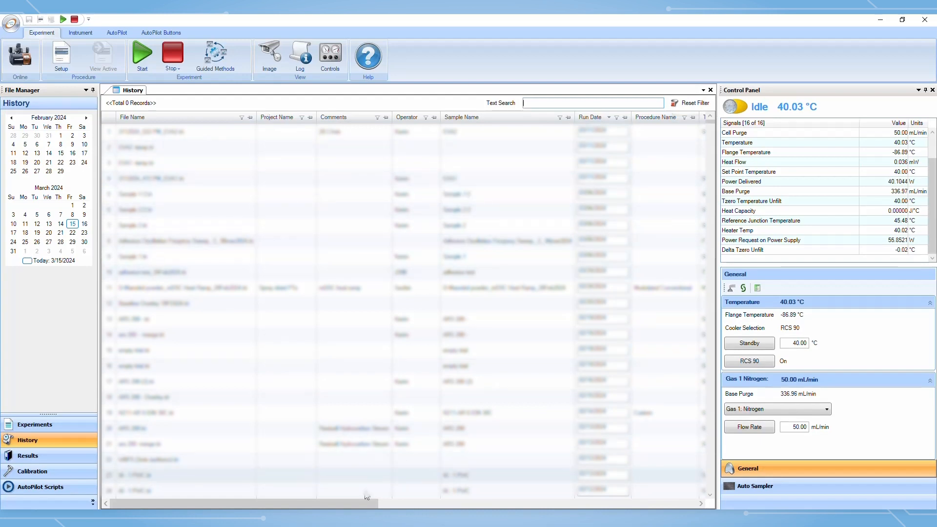
left_click_drag(361, 502, 274, 495)
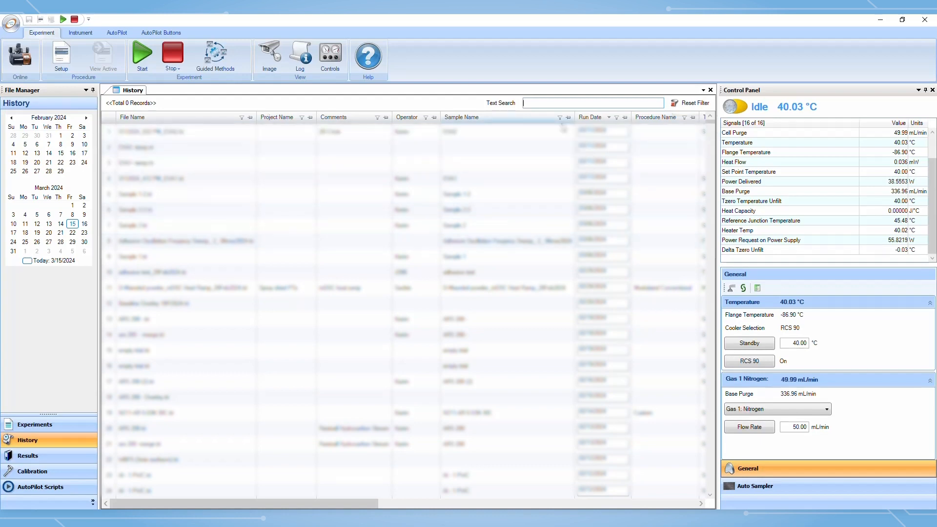
left_click(548, 103)
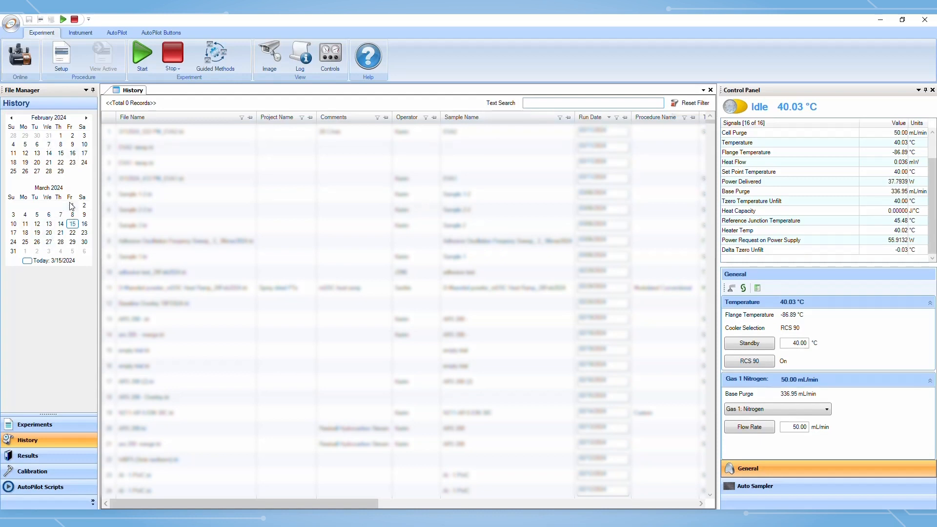
Open Results and examine the PET Brown result's plot, data table and run settings
left_click(55, 462)
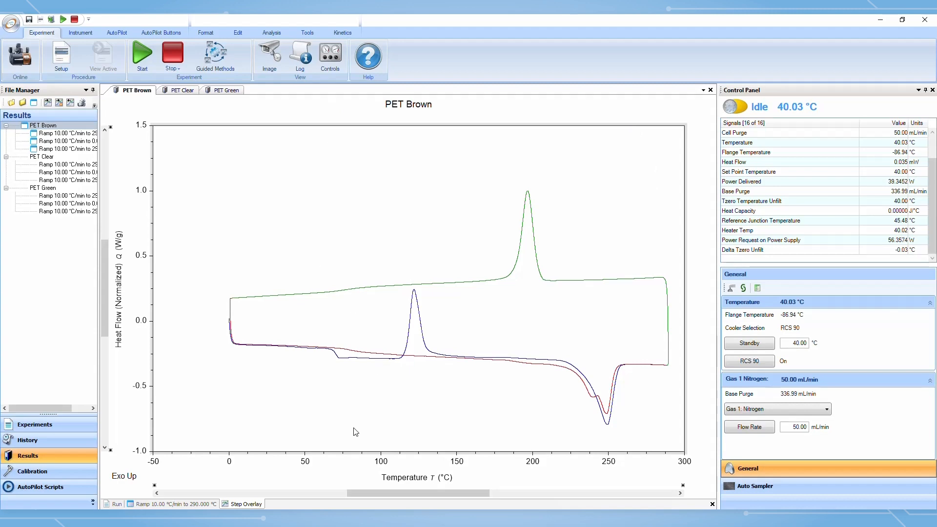
left_click(208, 505)
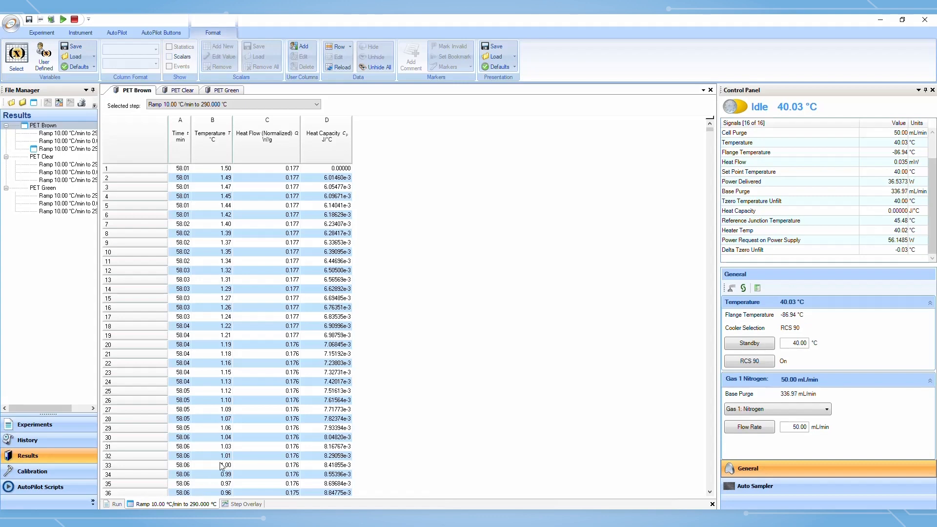
left_click(249, 505)
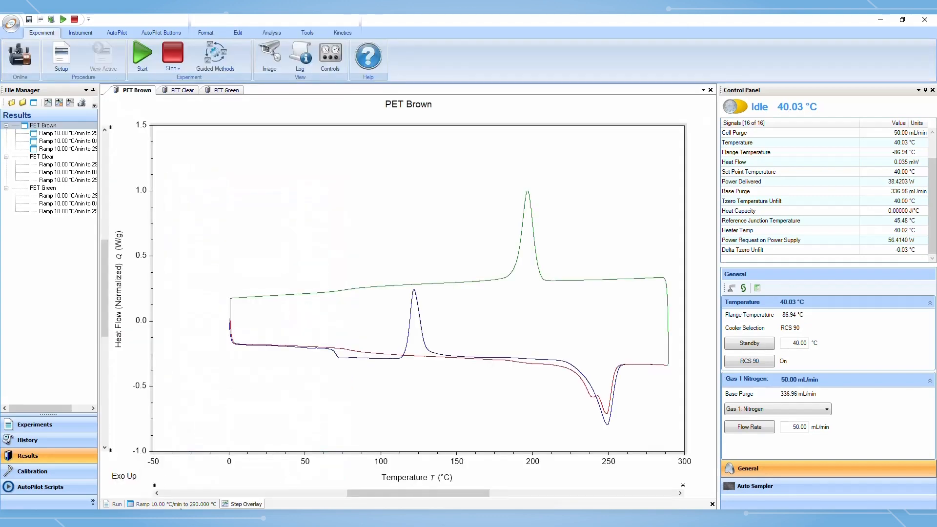
left_click(179, 503)
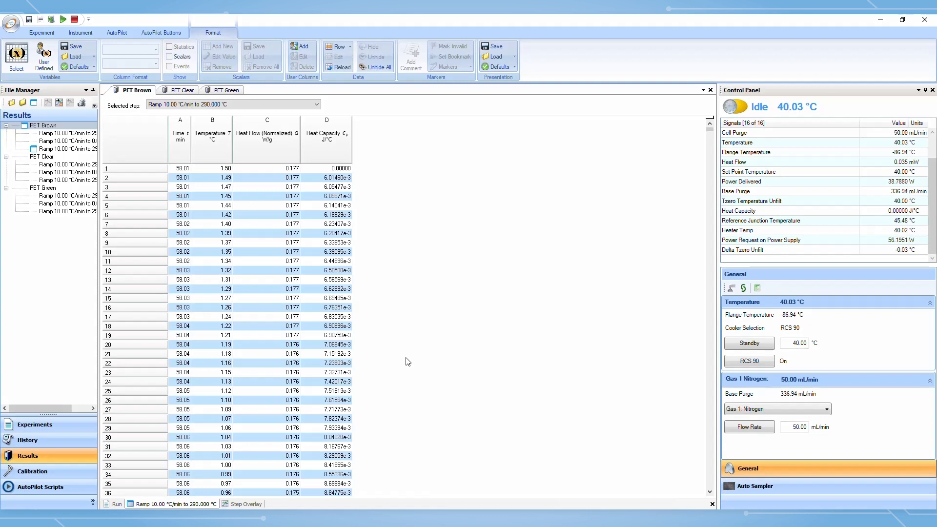
left_click(116, 505)
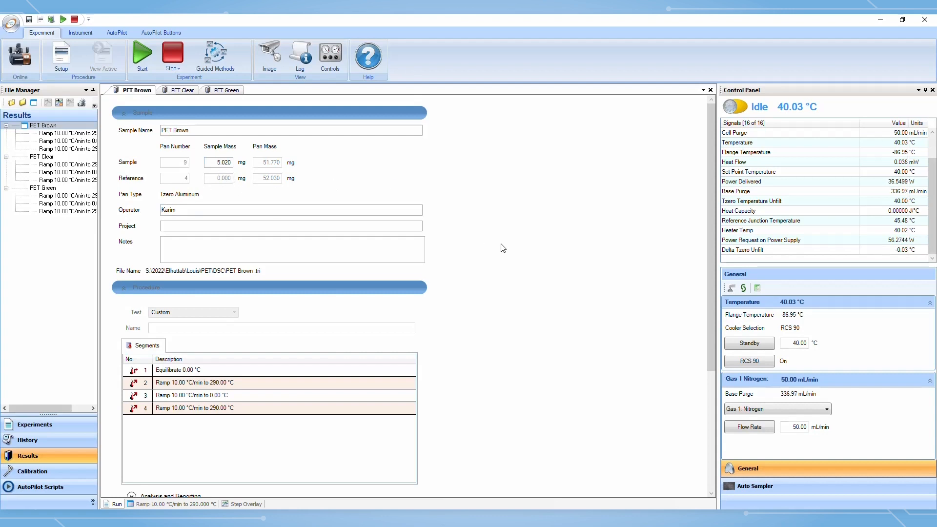
scroll(505, 253, "down", 1)
scroll(505, 254, "down", 2)
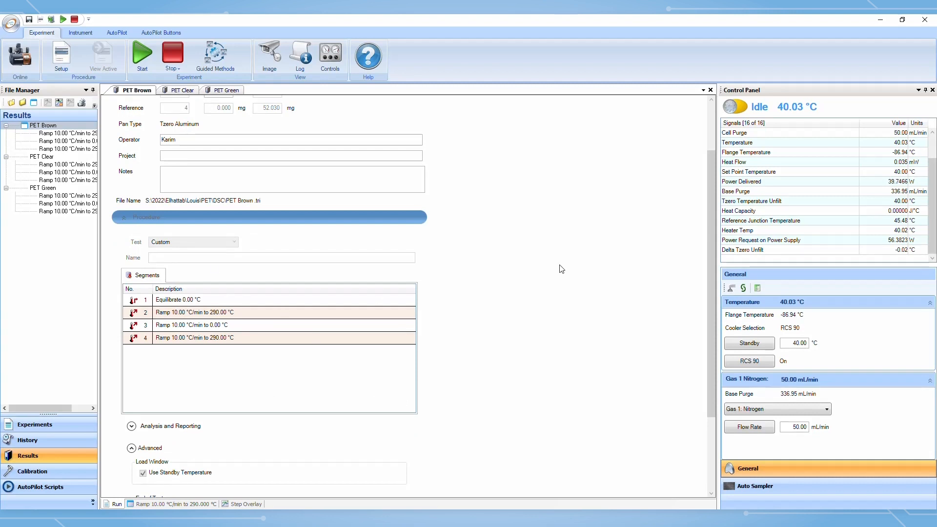
scroll(561, 272, "up", 3)
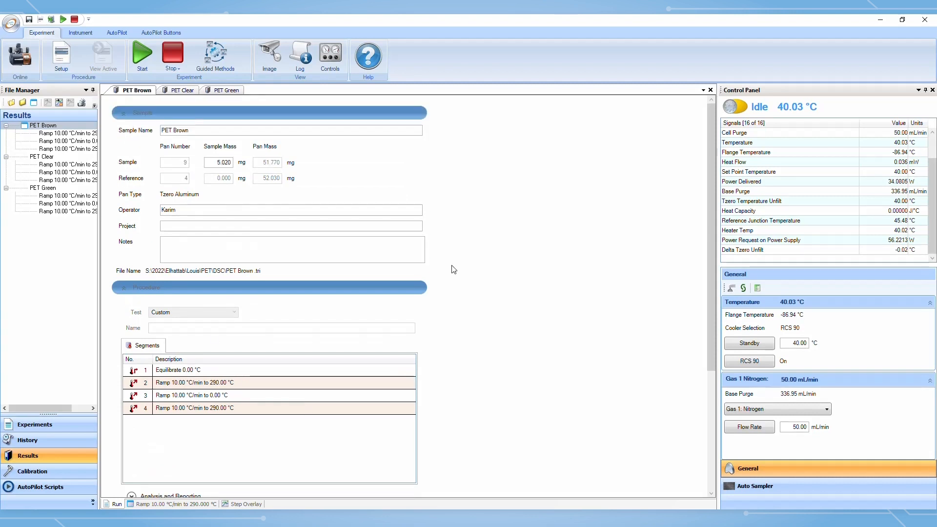
Open the step overlay graph for the PET Brown result
left_click(239, 504)
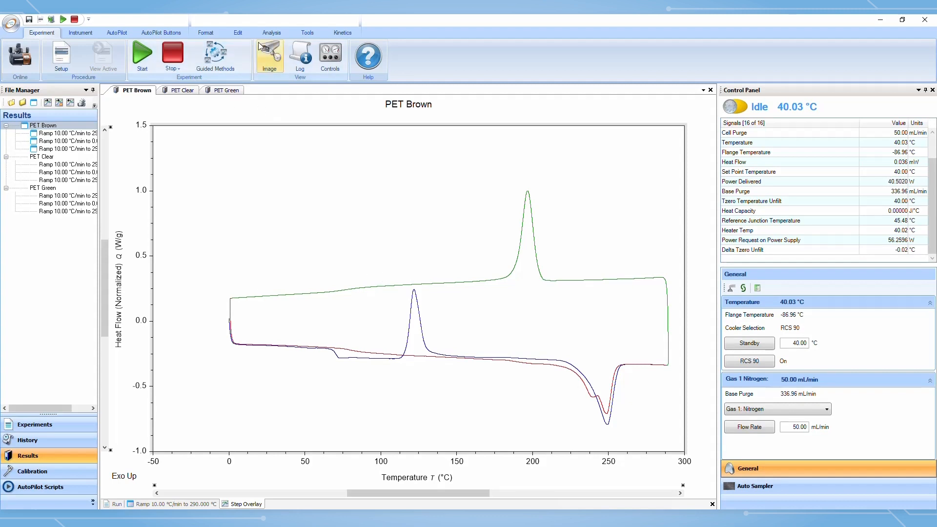
left_click(274, 34)
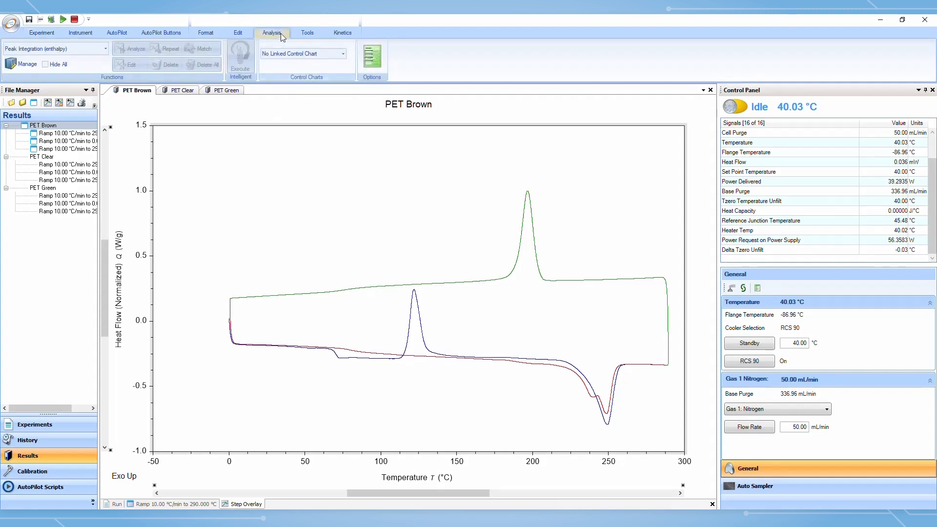
left_click(207, 33)
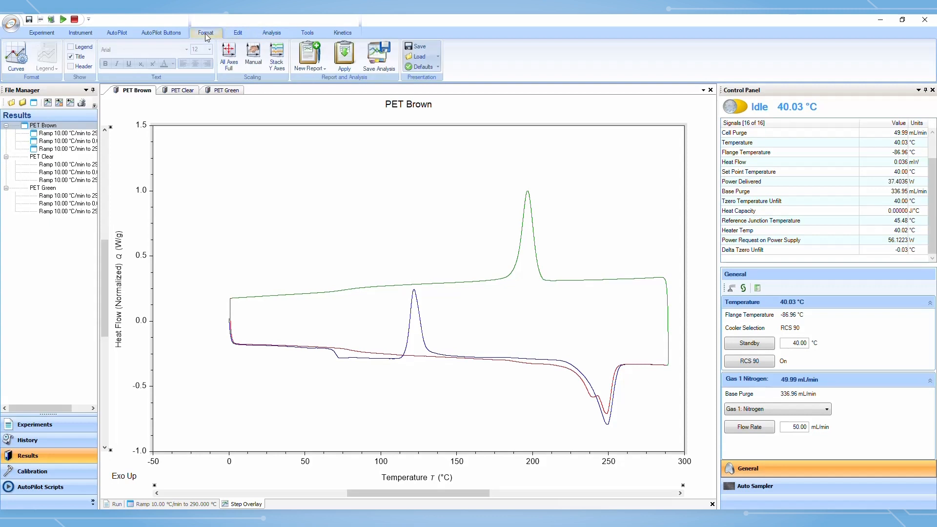
left_click(271, 33)
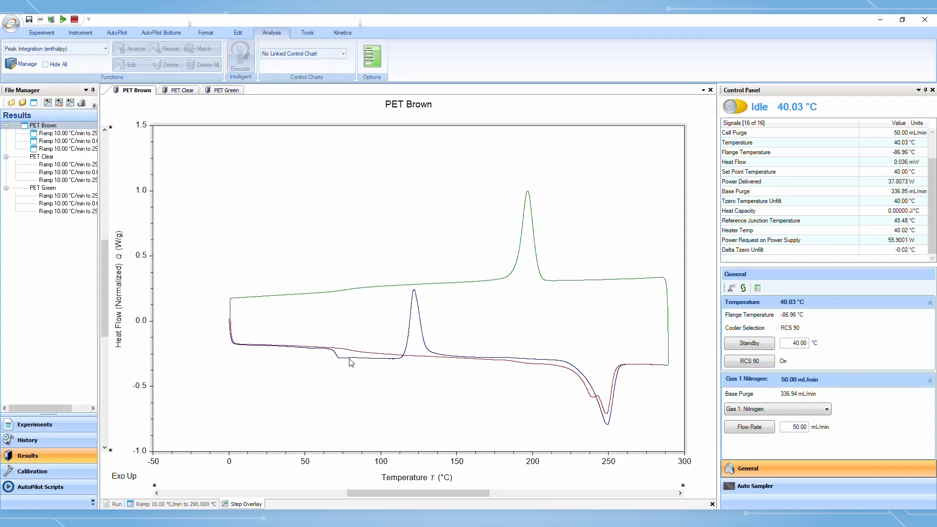
Analyze the glass transition of PET Brown's first heating curve between about 55 and 80 °C, and move its label below the curve
left_click(314, 350)
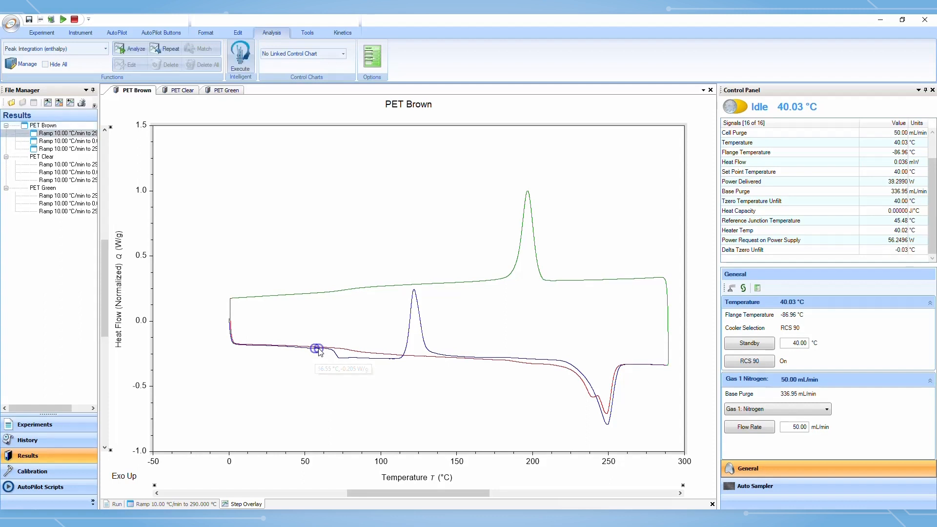
left_click(326, 349)
left_click_drag(325, 352, 358, 371)
right_click(330, 350)
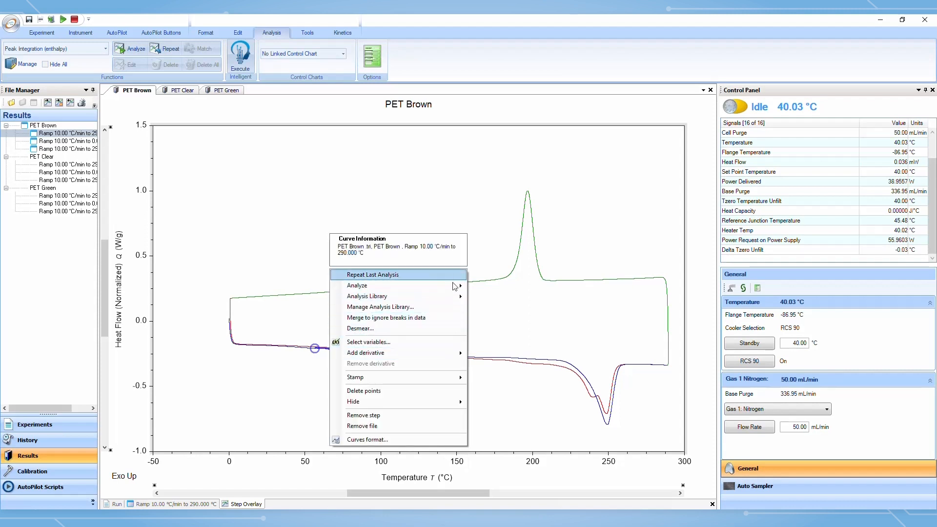
mouse_move(454, 290)
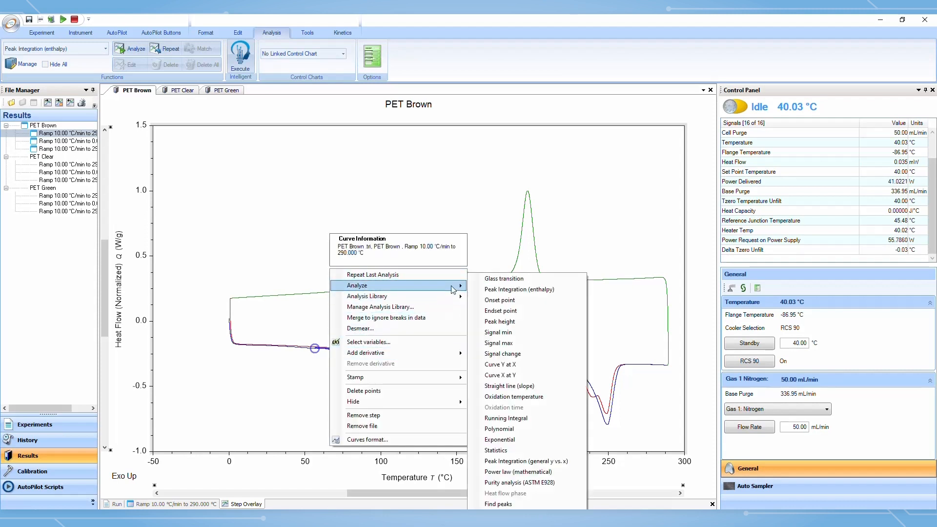
left_click(534, 279)
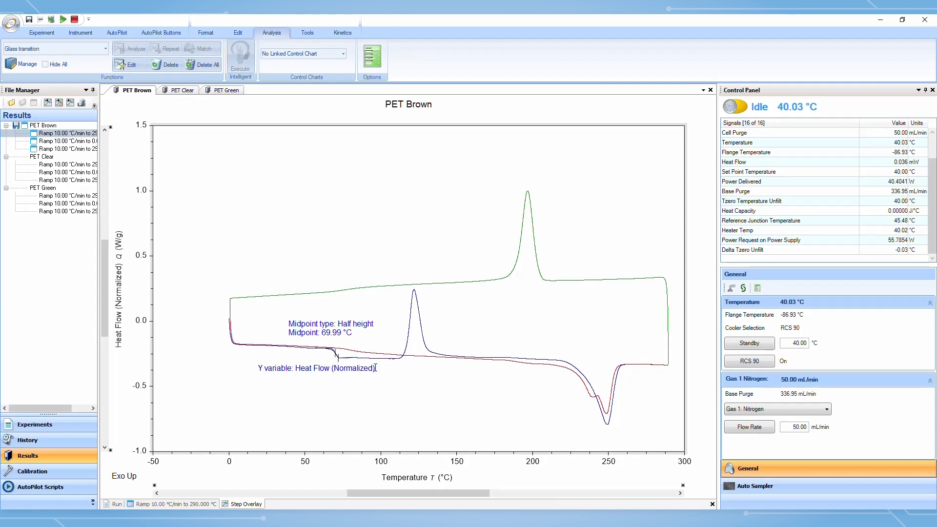
left_click_drag(327, 323, 297, 374)
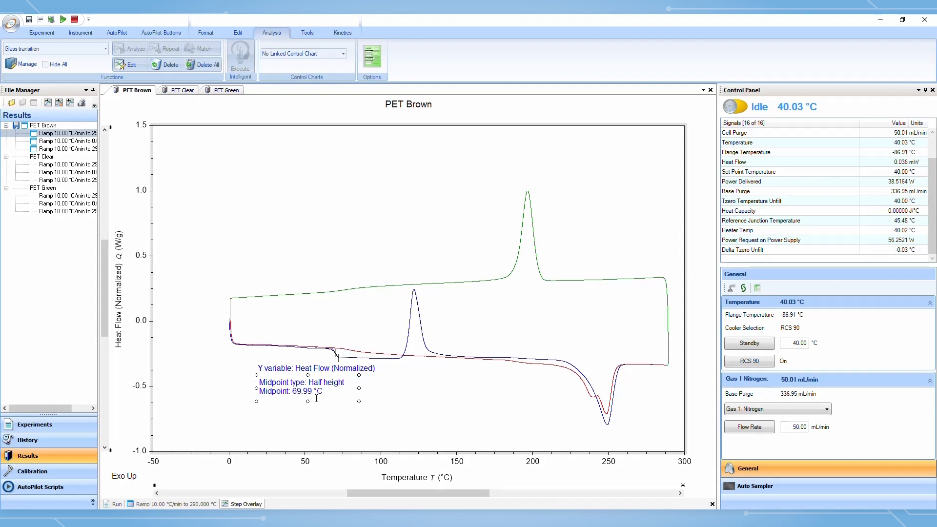
Repeat the glass transition analysis on the first heating curve of PET Clear
left_click(189, 95)
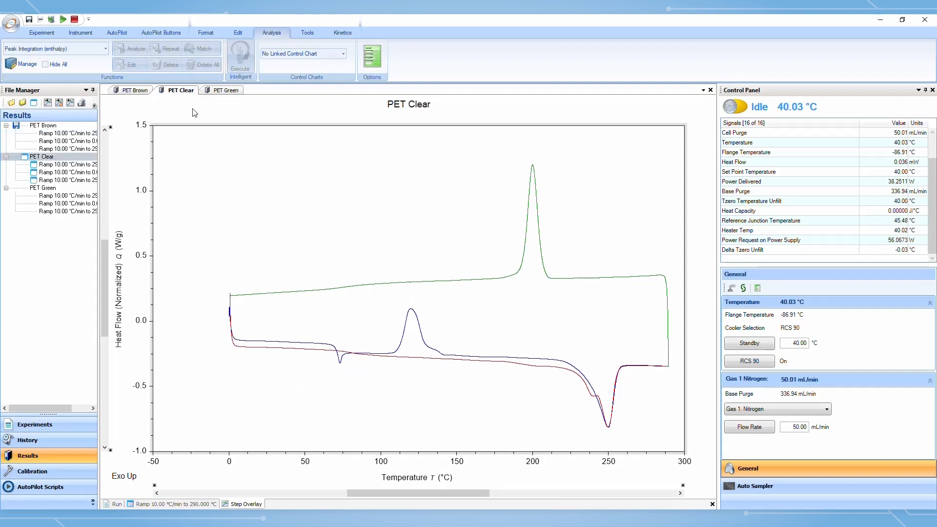
left_click(313, 344)
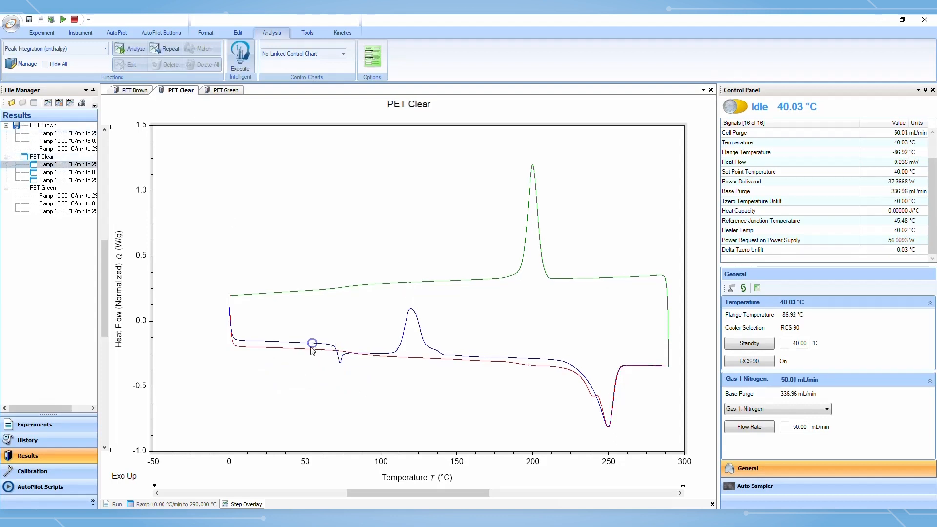
left_click(166, 49)
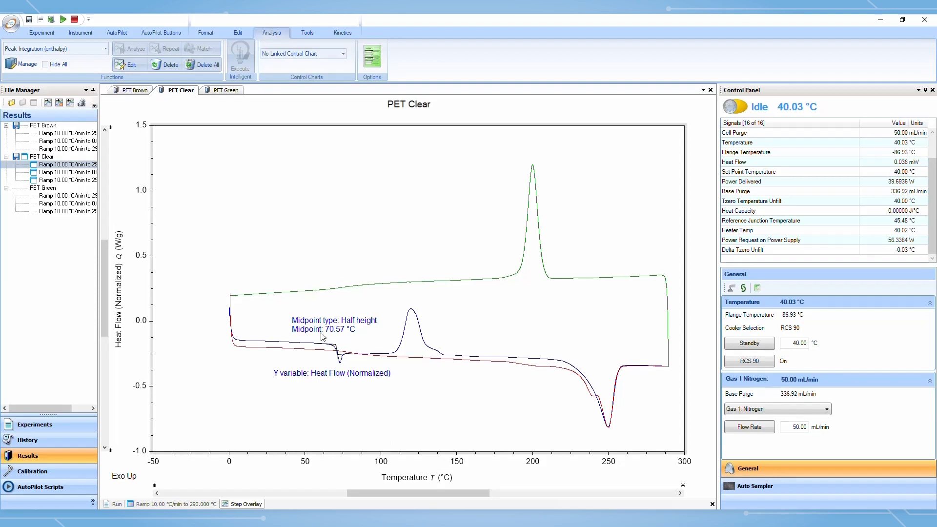
Repeat the glass transition analysis on PET Brown's second heating curve and move its label below the curve
left_click(139, 92)
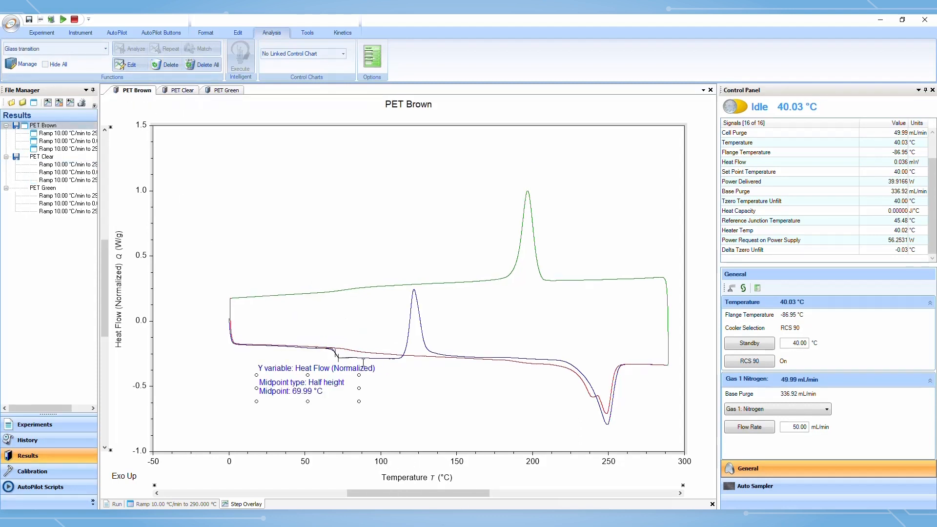
left_click(356, 351)
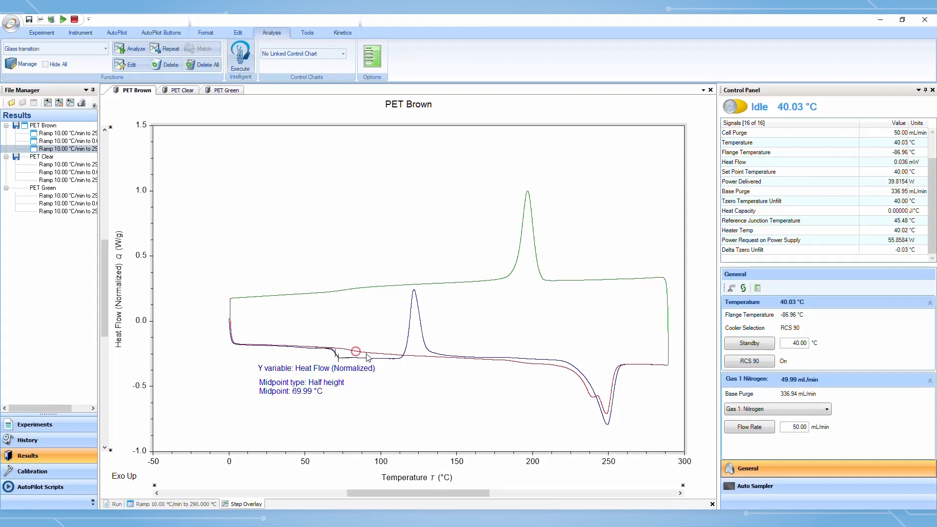
left_click(162, 50)
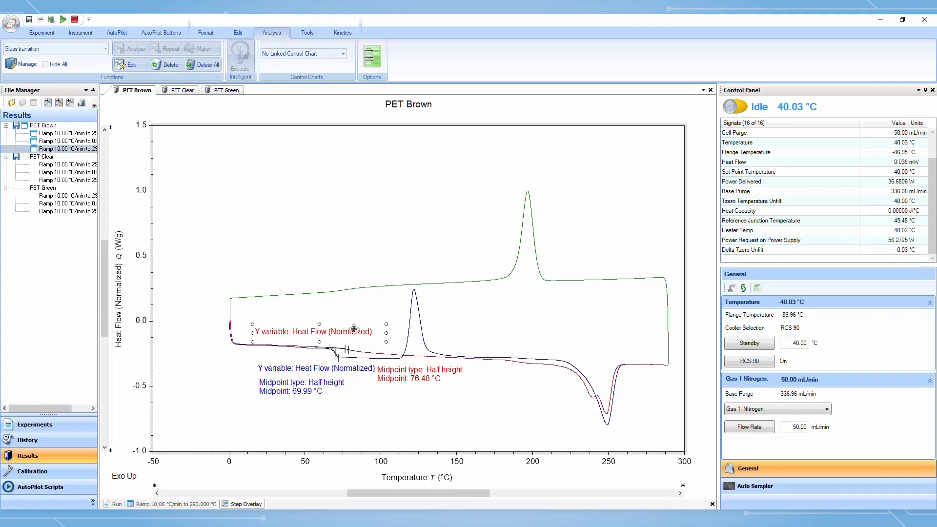
left_click_drag(348, 328, 473, 389)
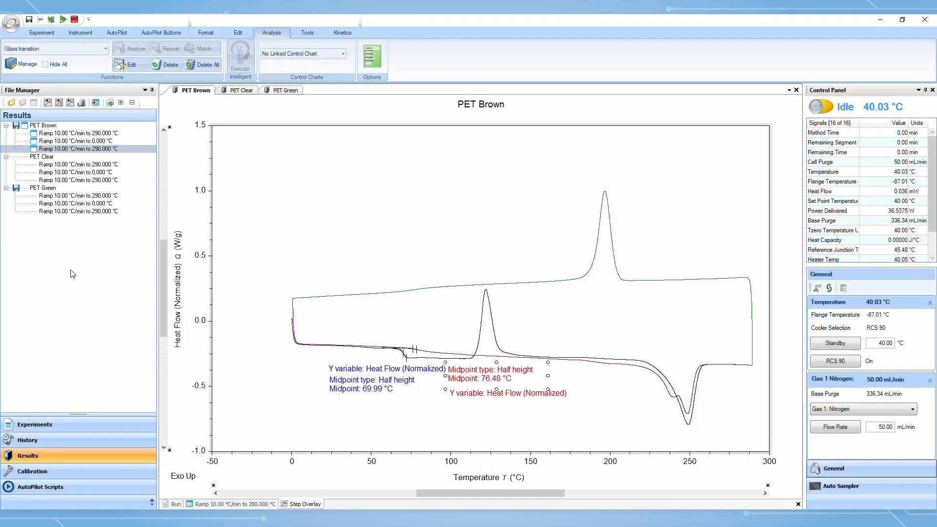
Create a new overlay document and add PET Brown's first 10 °C/min ramp to 290 °C
right_click(71, 250)
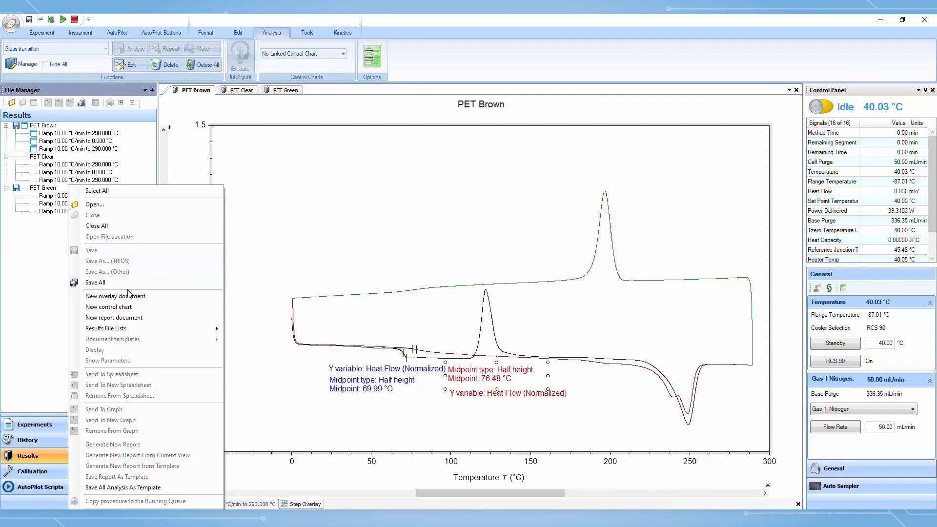
left_click(151, 300)
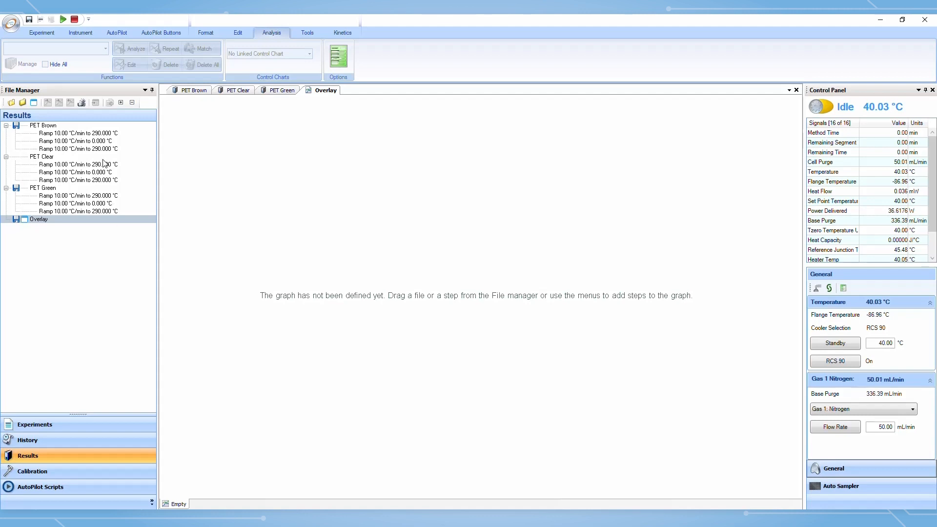
left_click(98, 135)
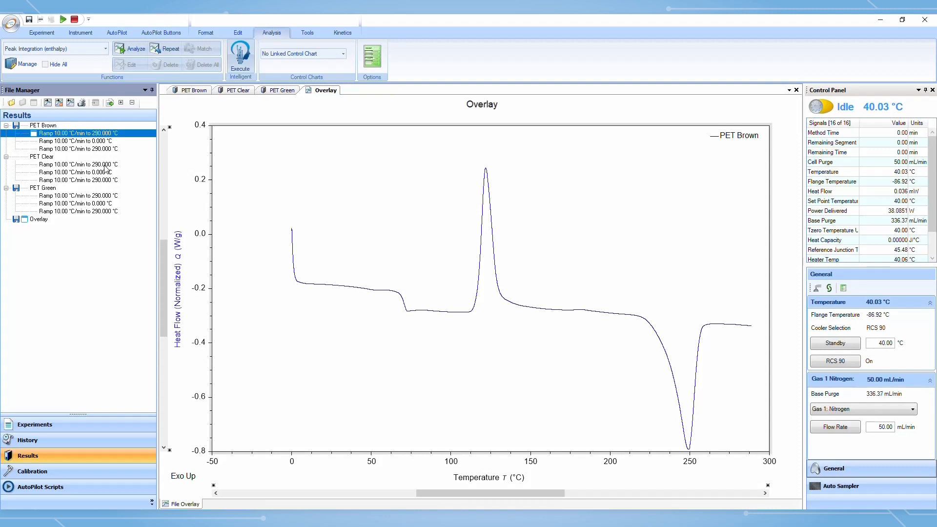
Add the first heating ramps of PET Clear and PET Green to the overlay graph
left_click(106, 166)
left_click_drag(105, 168, 315, 202)
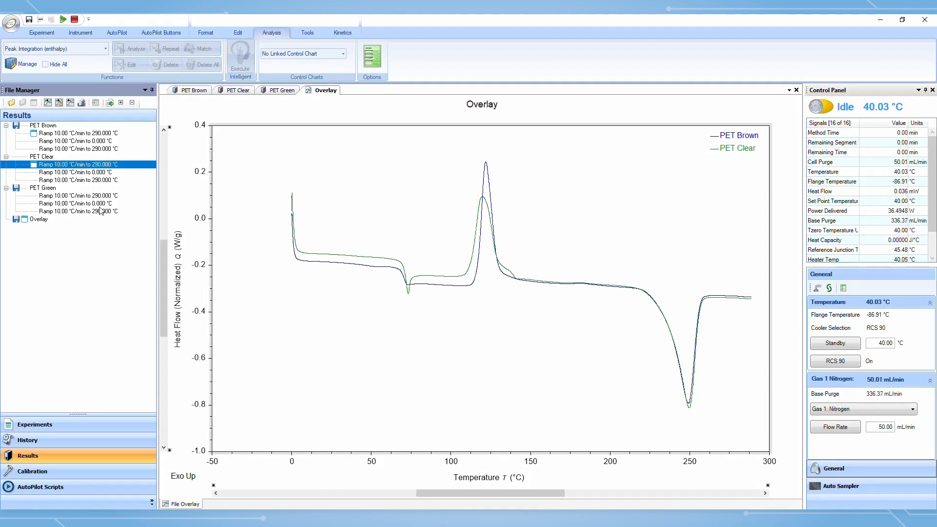
left_click_drag(96, 197, 344, 218)
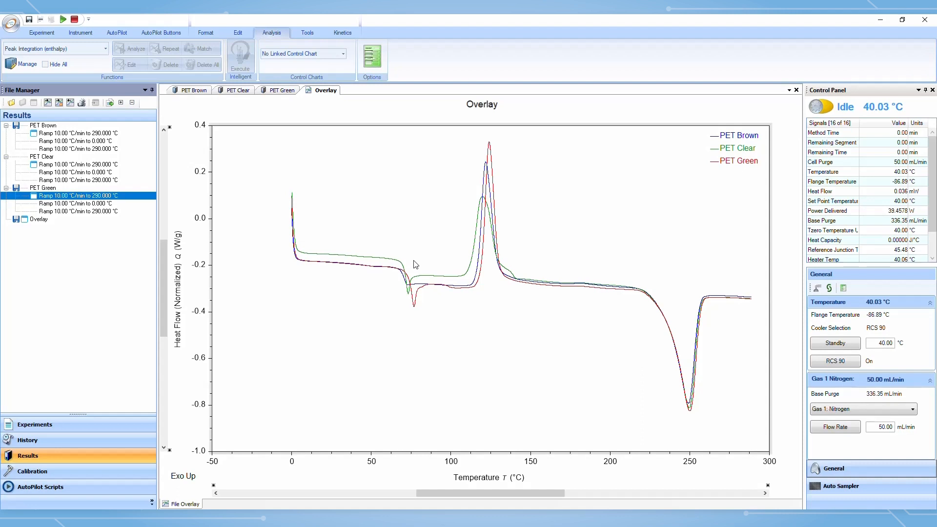
Analyze the glass transition of the PET Brown overlay curve between about 55 and 85 °C
left_click(384, 268)
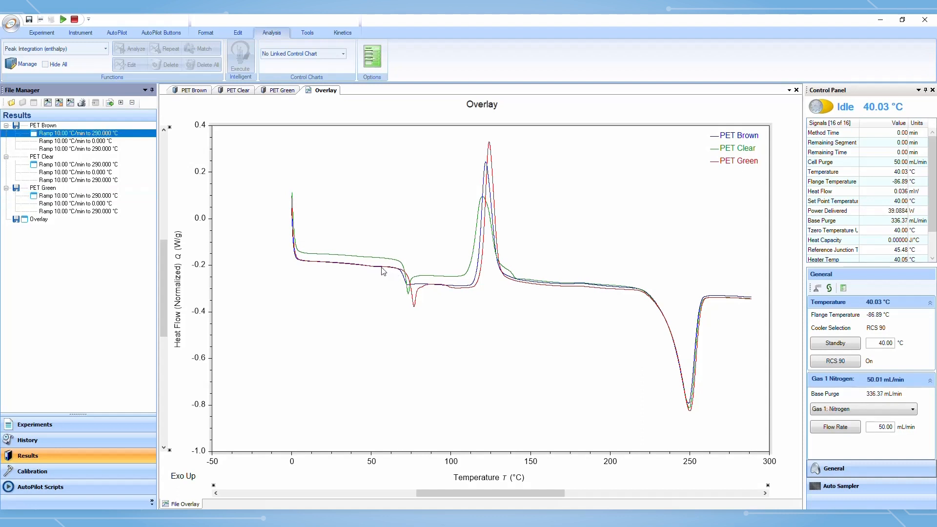
left_click_drag(396, 273, 429, 285)
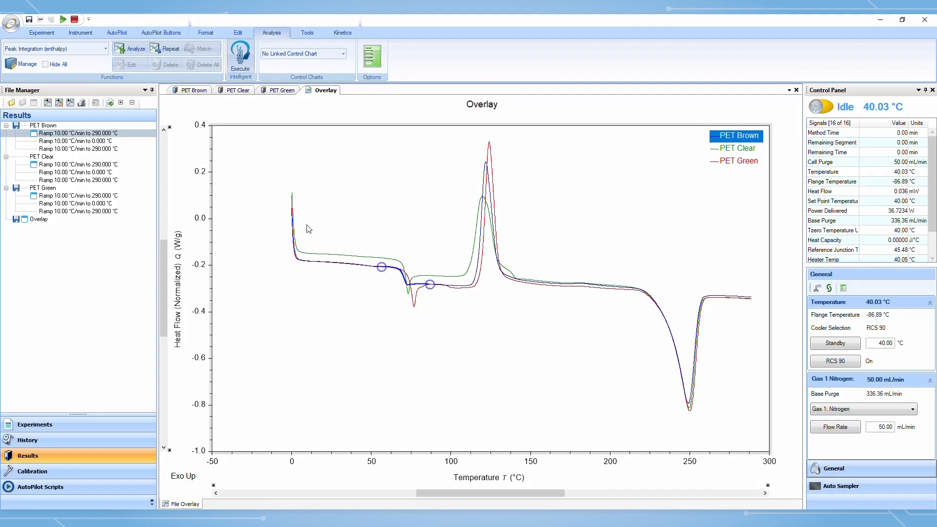
left_click(105, 49)
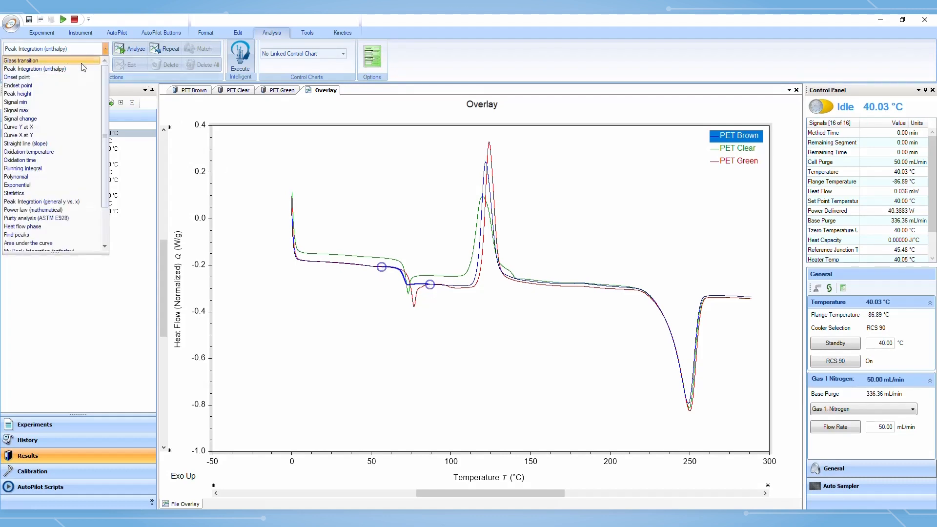
left_click(58, 60)
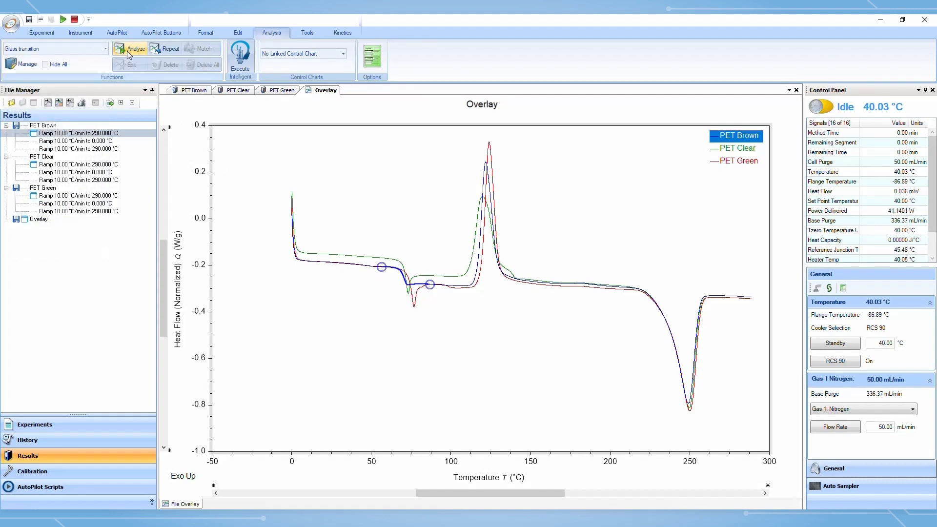
left_click(127, 51)
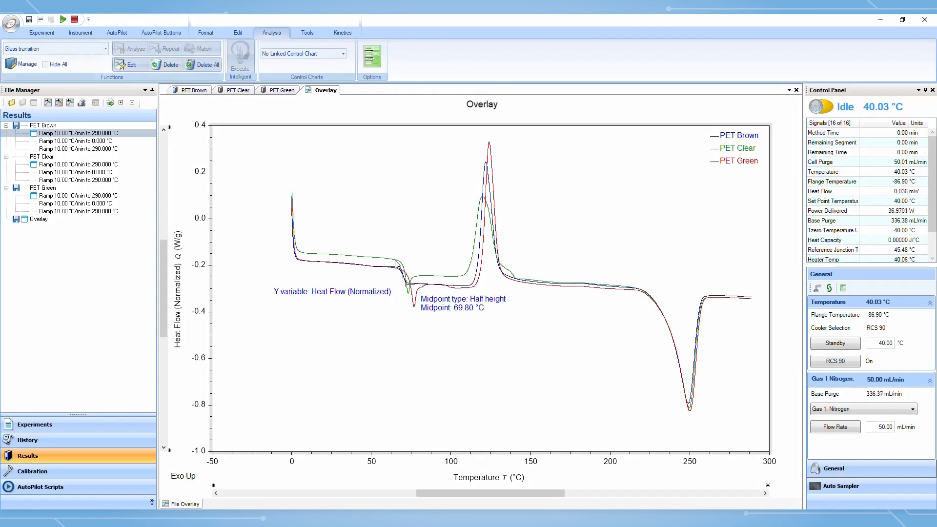
Repeat the glass transition analysis on the PET Clear and PET Green overlay curves
left_click(398, 260)
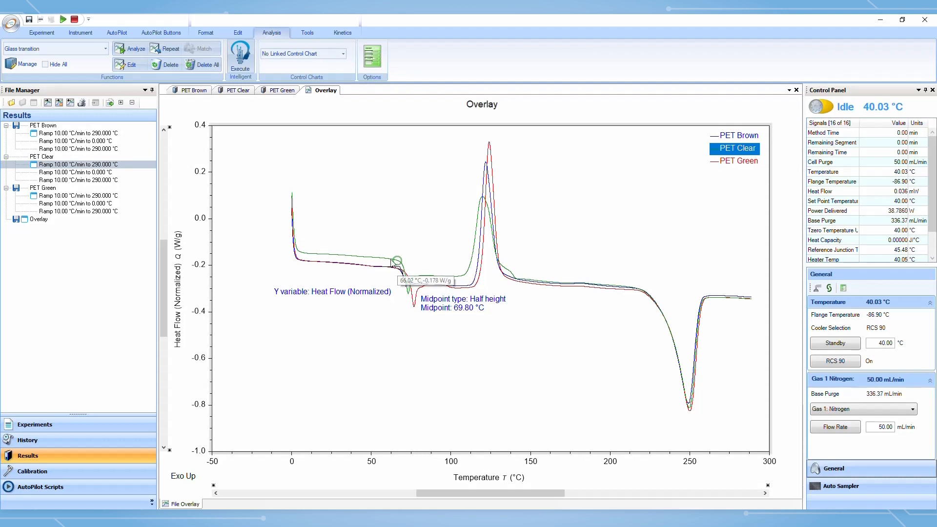
left_click(167, 50)
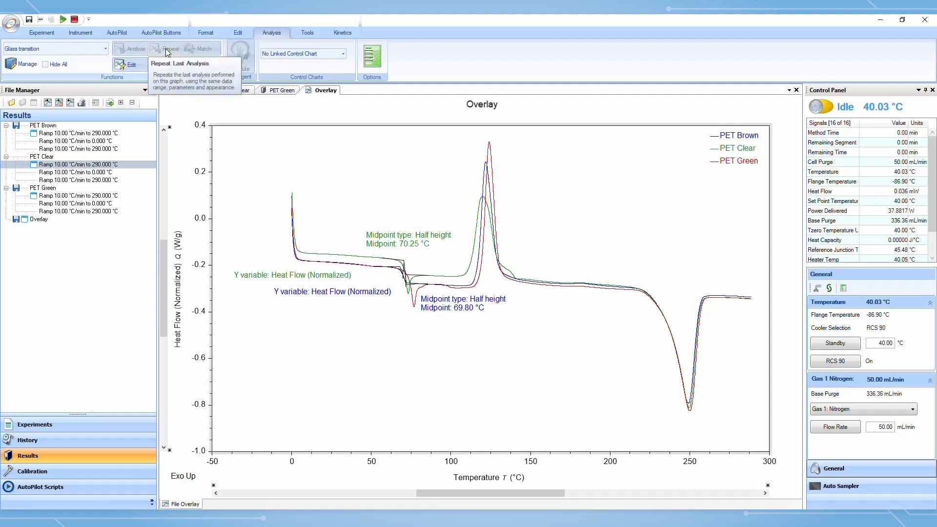
left_click(415, 306)
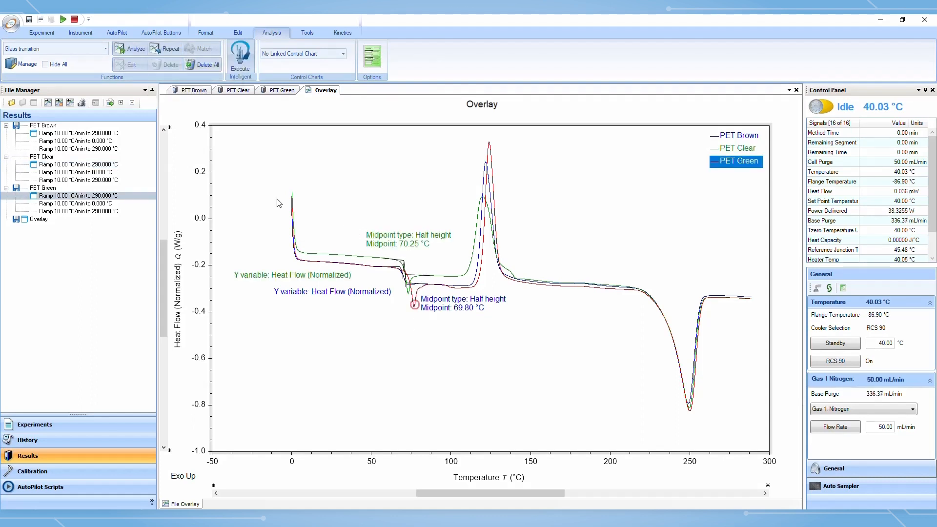
left_click(172, 49)
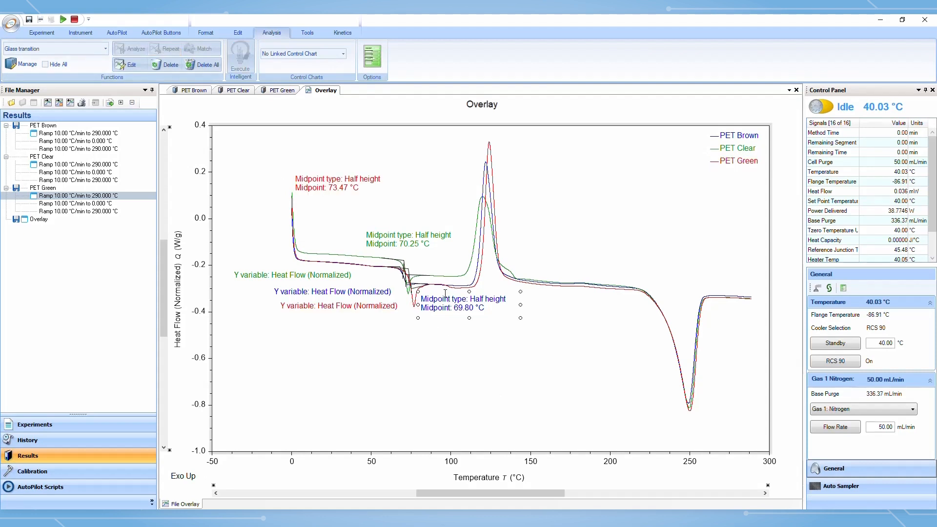
Rearrange the three glass transition midpoint labels into the empty lower area of the overlay graph
left_click_drag(445, 293, 411, 376)
left_click(408, 233)
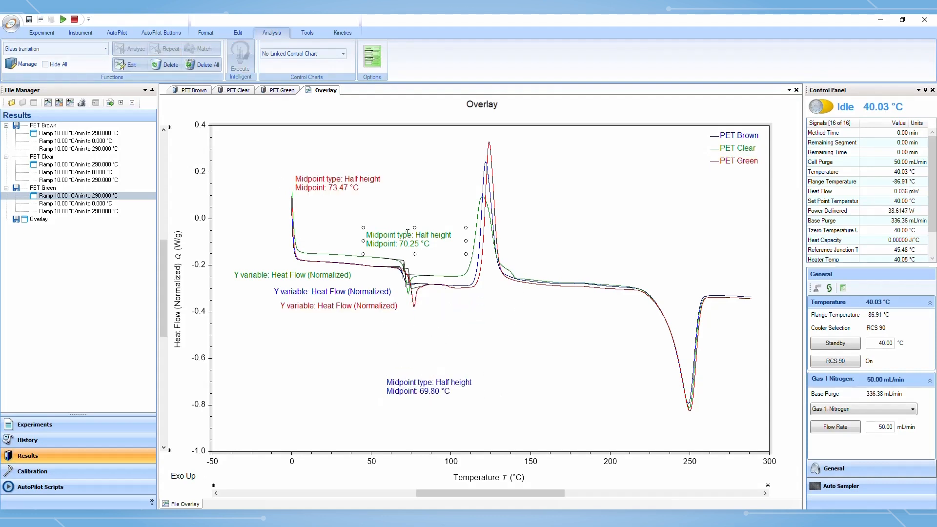
left_click_drag(408, 233, 425, 359)
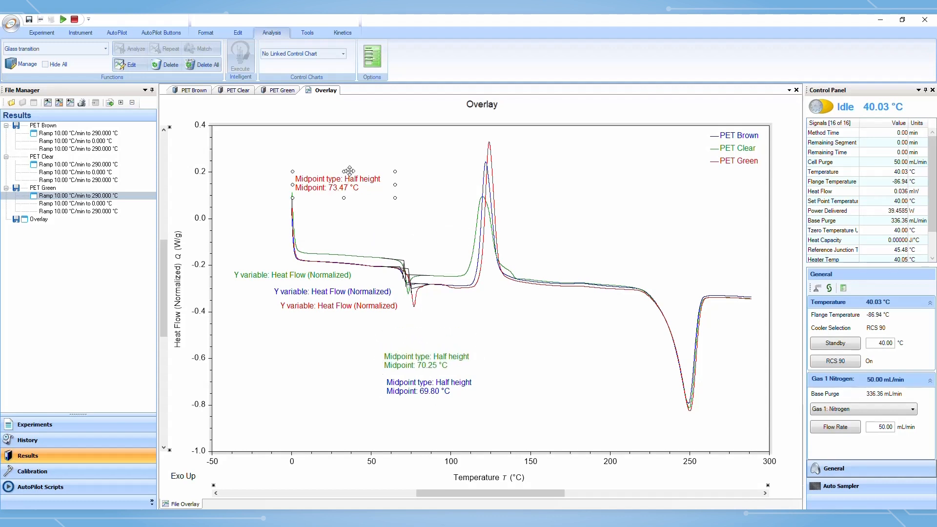
left_click_drag(347, 179, 438, 405)
left_click(420, 374)
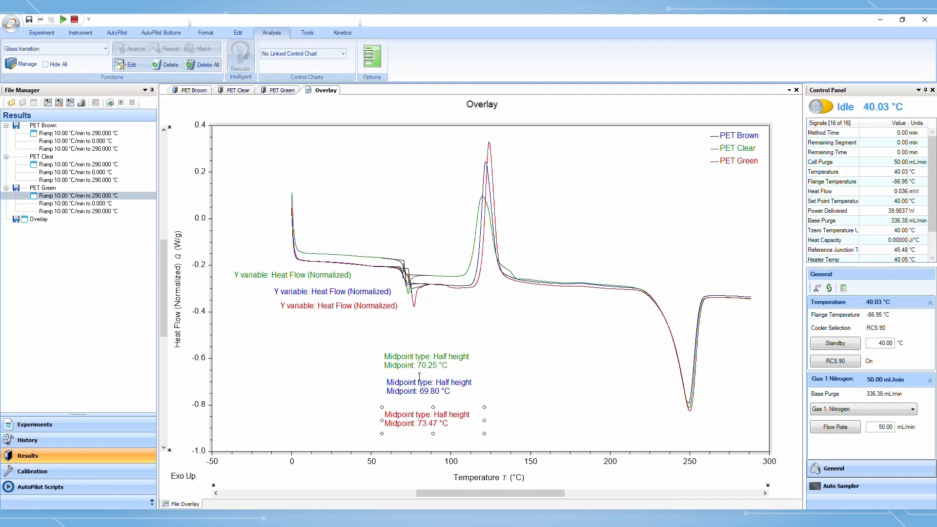
left_click_drag(413, 375, 363, 389)
left_click(450, 388)
left_click_drag(450, 388, 435, 354)
left_click(380, 375)
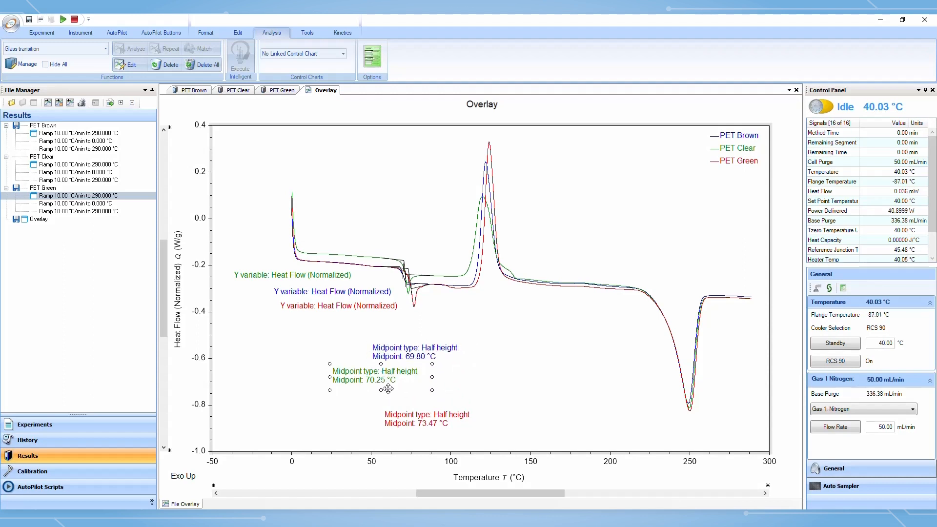
Shift the PET Clear midpoint label slightly right within the lower area of the overlay graph
left_click_drag(388, 388, 427, 397)
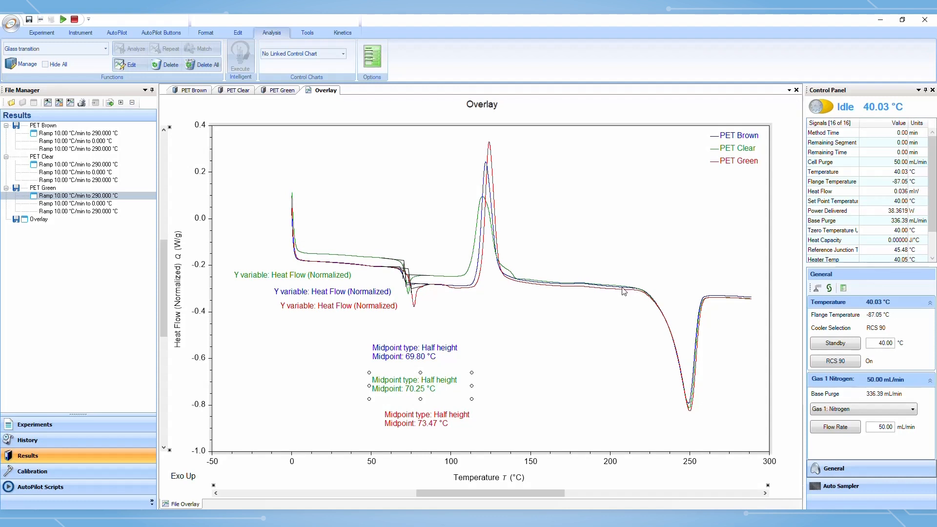
Integrate the PET Brown melting peak enthalpy between about 210 and 280 °C using Peak Integration (enthalpy)
left_click_drag(624, 291, 739, 321)
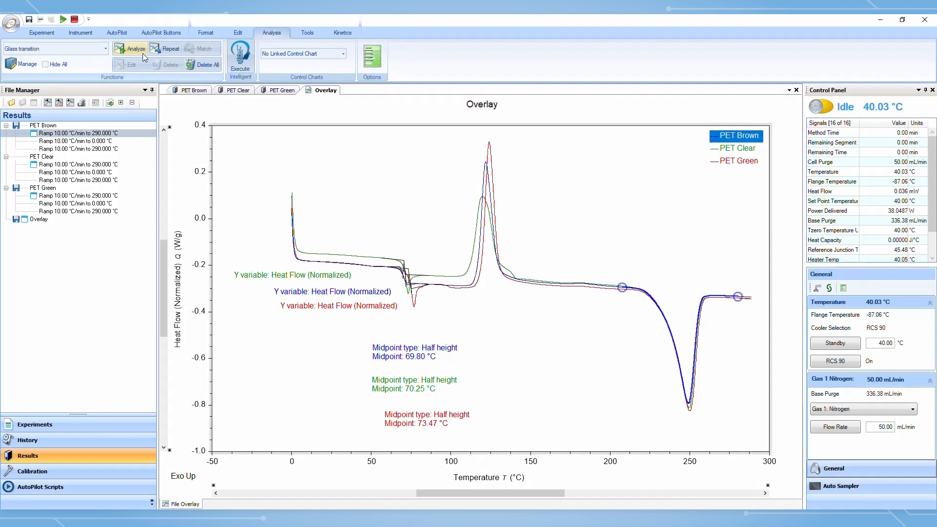
left_click(103, 49)
left_click(81, 68)
Repeat the melting peak integration on the PET Clear and PET Green overlay curves
left_click(630, 287)
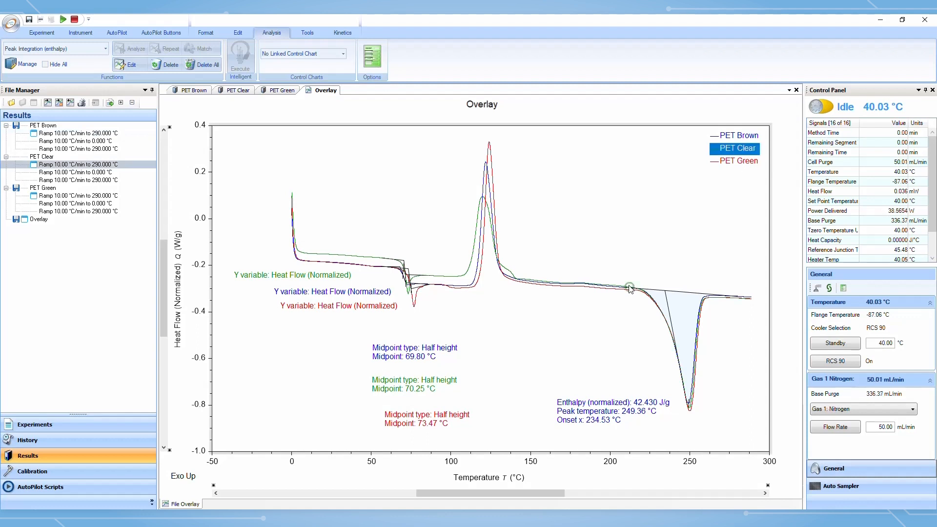
left_click(166, 47)
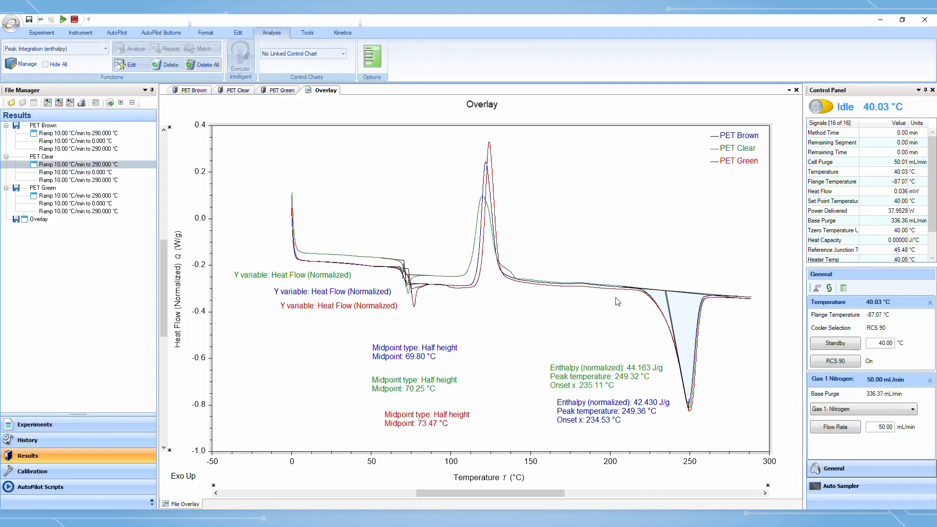
left_click(619, 291)
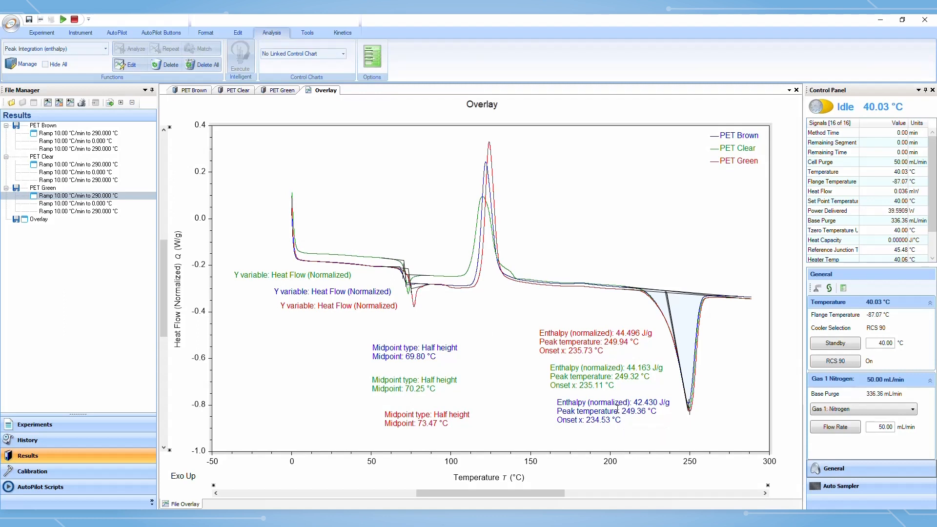
Close the Overlay document
right_click(46, 225)
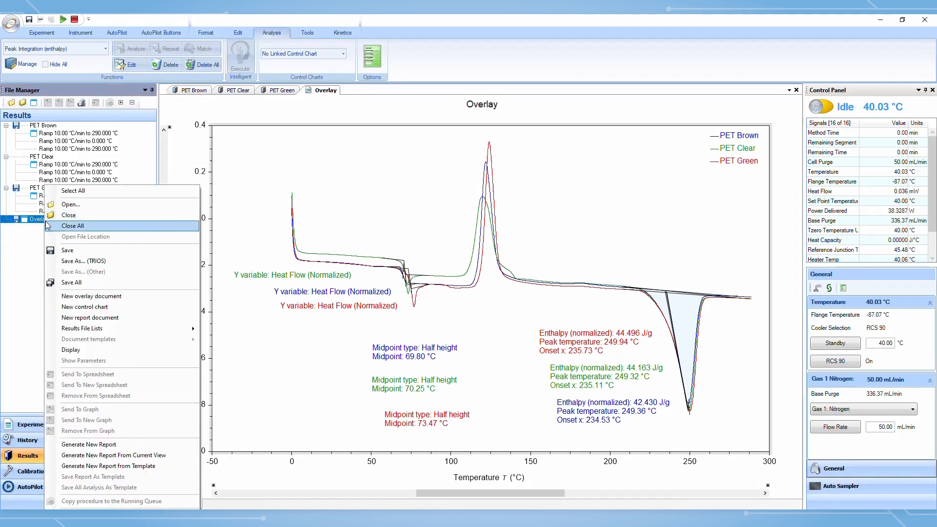
left_click(76, 215)
left_click(490, 279)
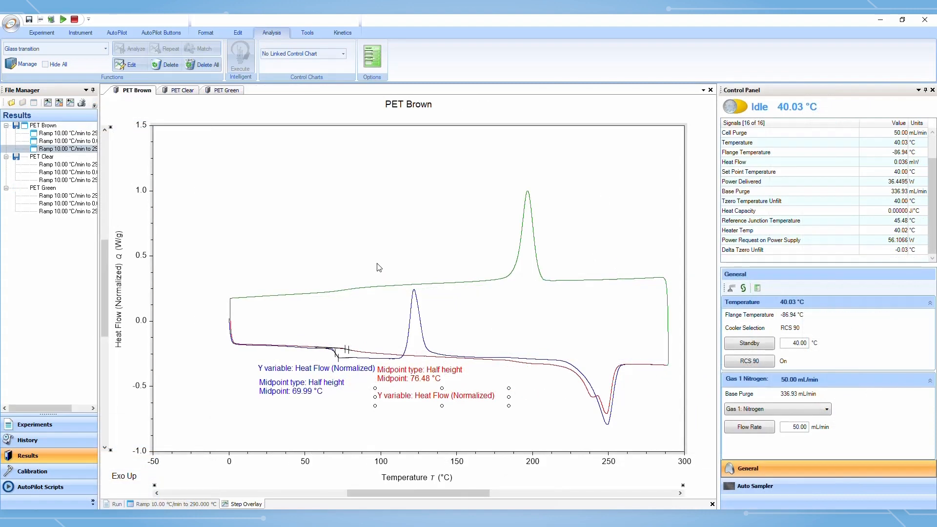
Delete the PET Clear glass transition result and the second PET Brown glass transition result
left_click(183, 92)
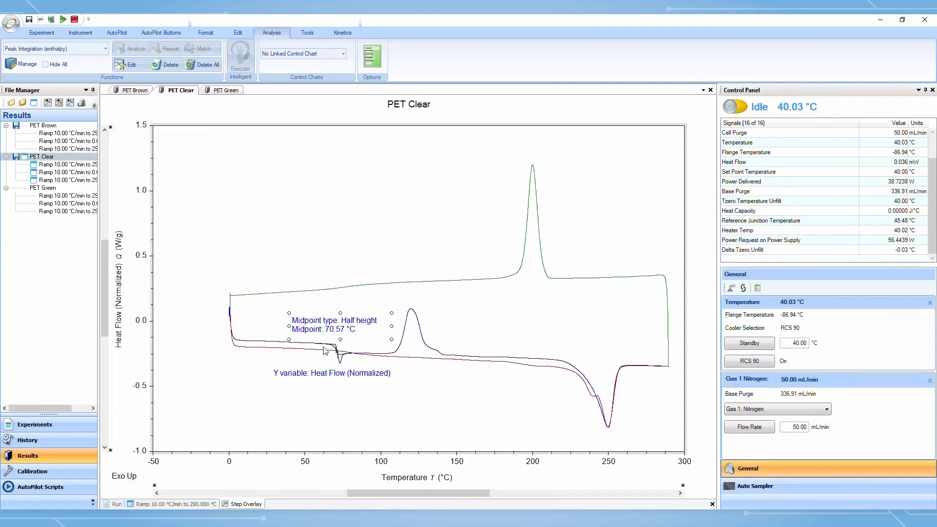
left_click(172, 67)
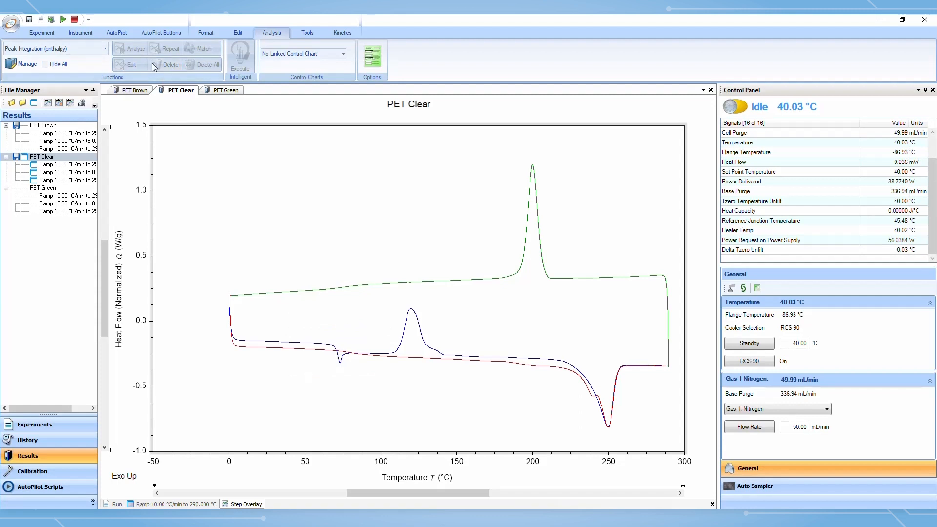
left_click(133, 91)
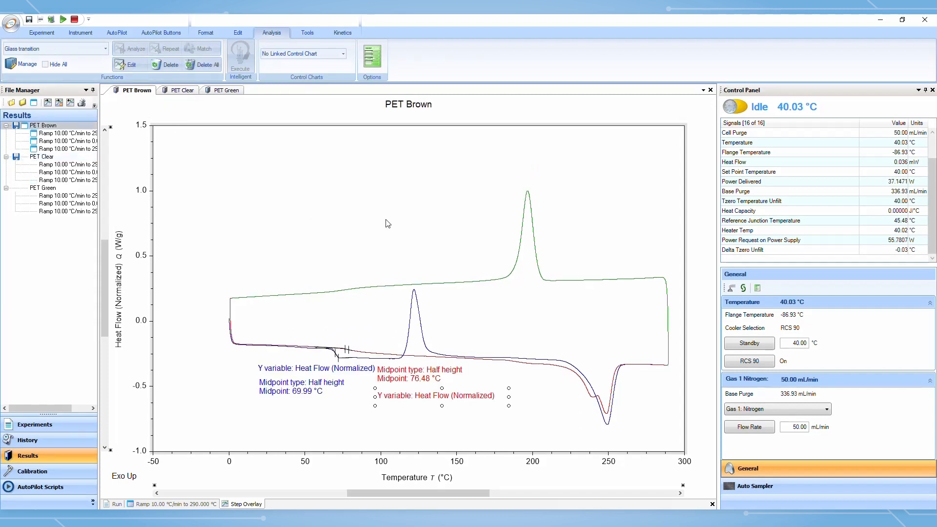
left_click(167, 65)
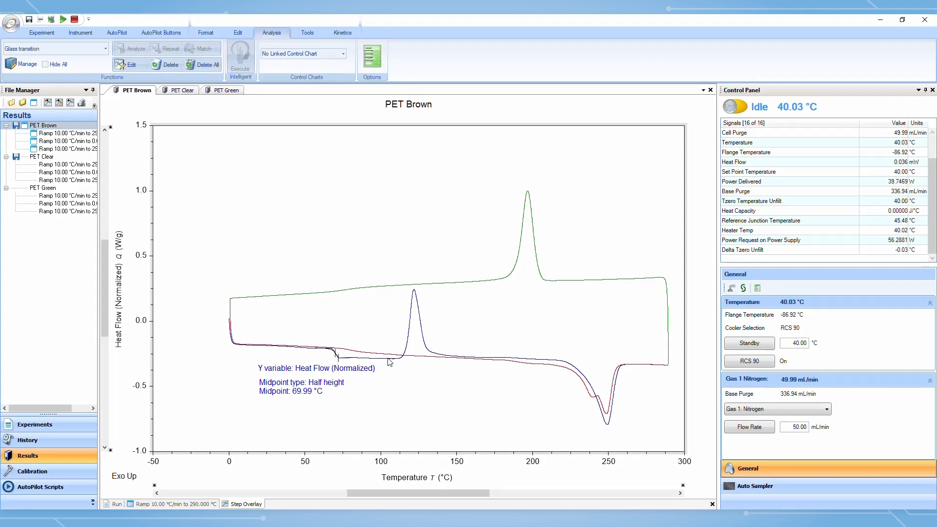
Integrate the PET Brown cold crystallization peak between about 105 and 158 °C with Peak Integration (enthalpy)
left_click_drag(389, 360, 470, 374)
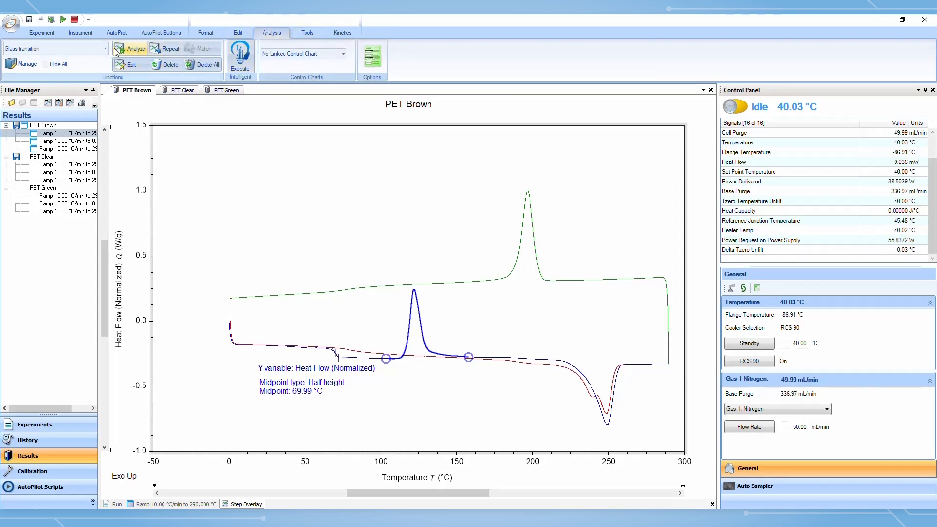
left_click(59, 48)
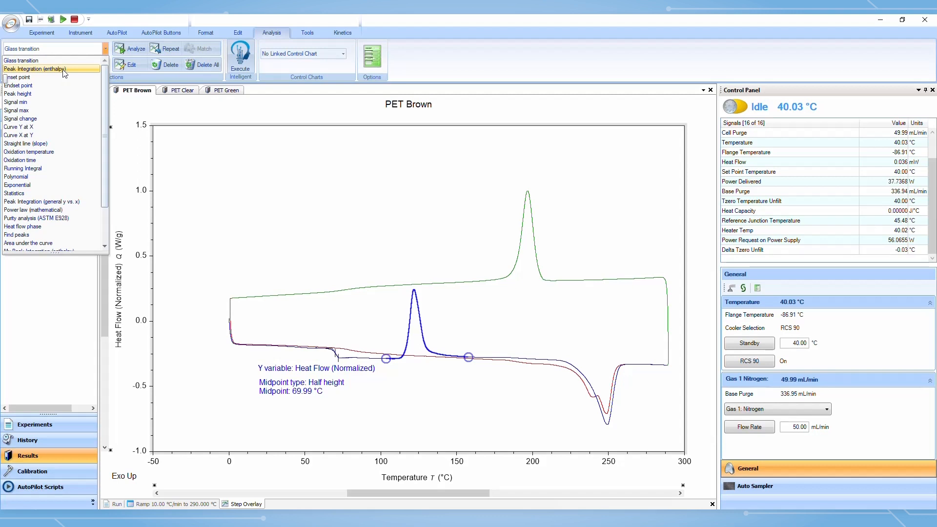
left_click(64, 69)
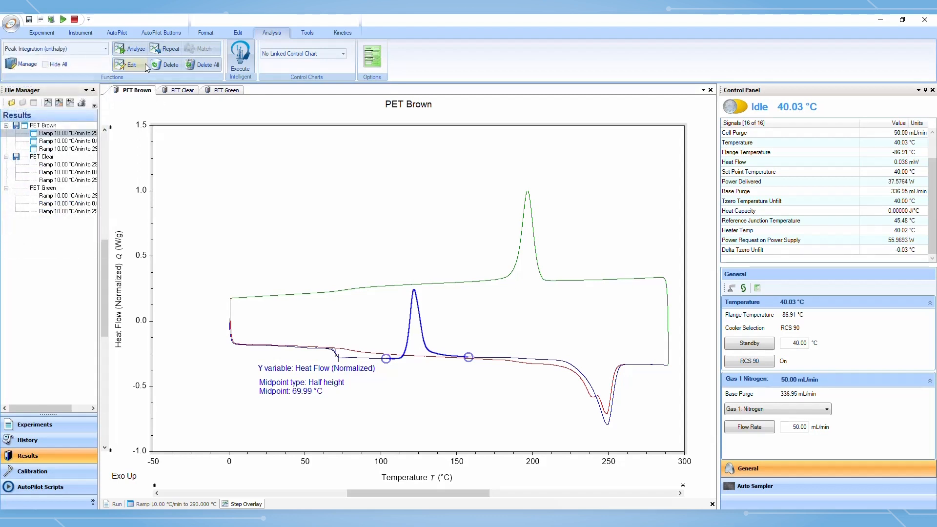
left_click(134, 49)
key("Return")
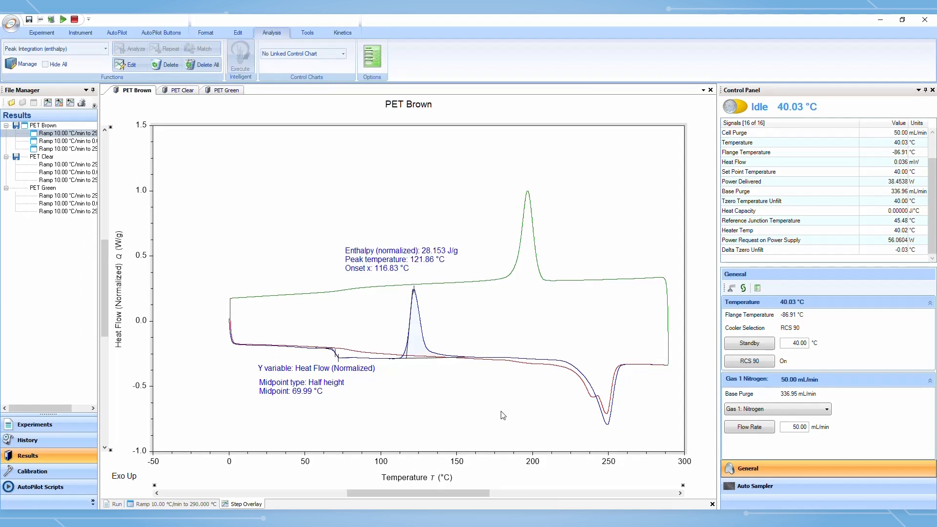
Move the enthalpy result label just right of the crystallization peak
left_click_drag(441, 244, 537, 305)
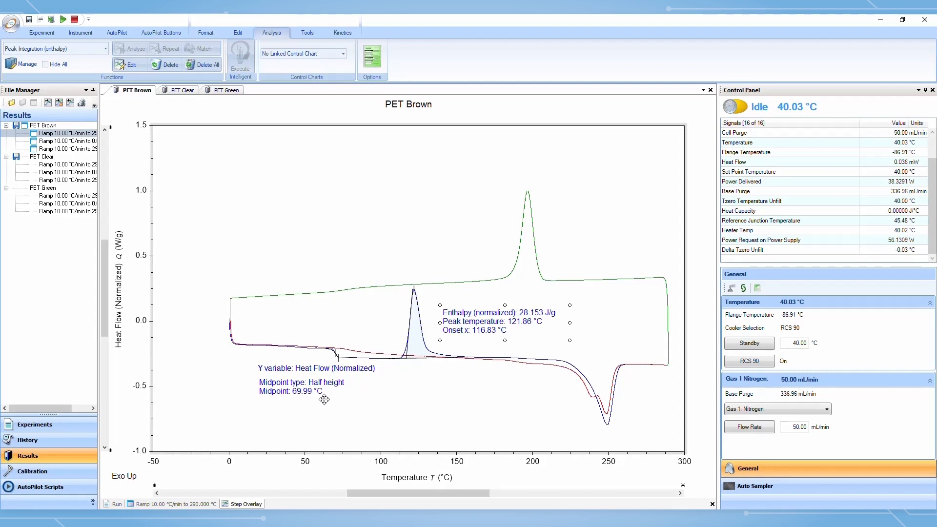
Format the midpoint label text as bold, 14 point and red
left_click(357, 398)
left_click(209, 31)
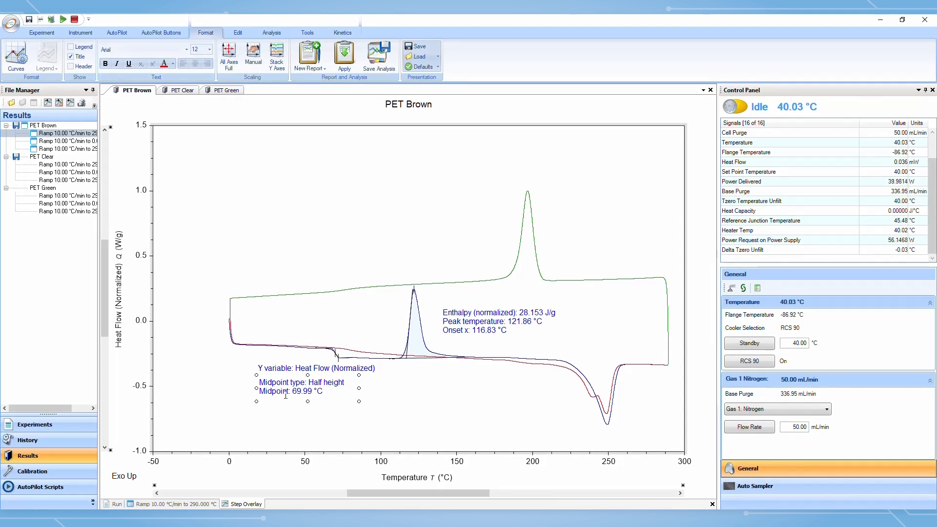
left_click(105, 64)
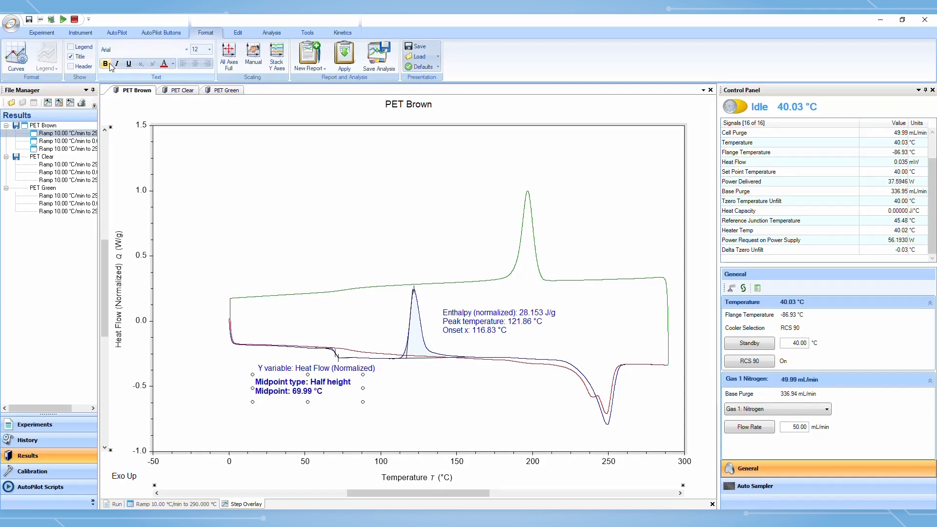
left_click(209, 49)
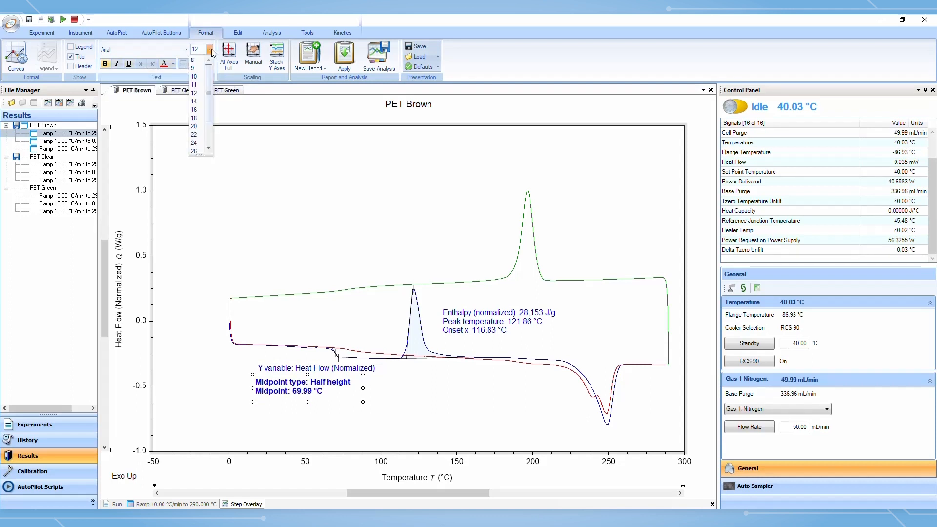
left_click(204, 102)
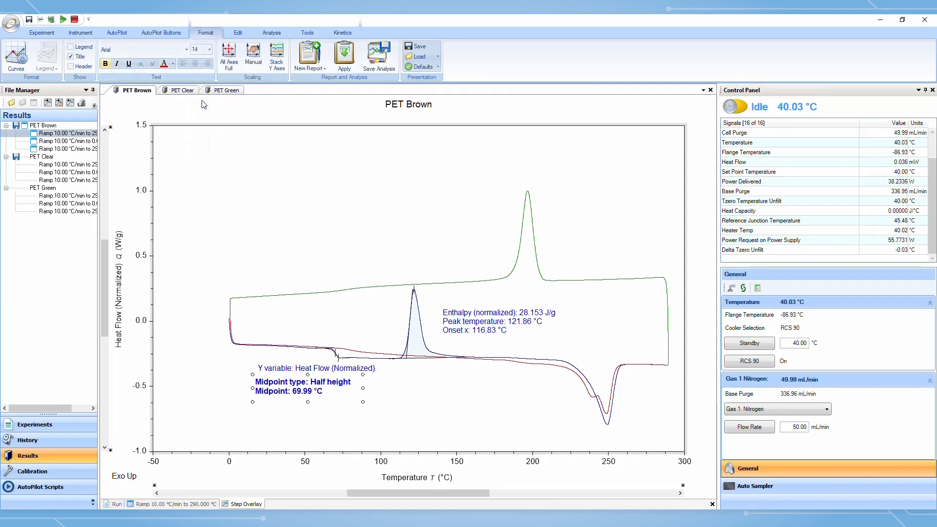
left_click(173, 63)
left_click(102, 92)
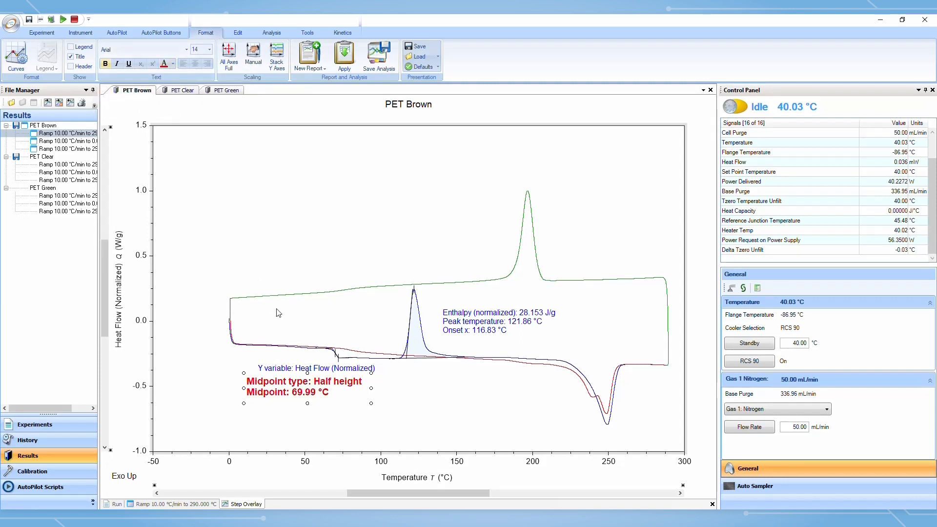
left_click(352, 420)
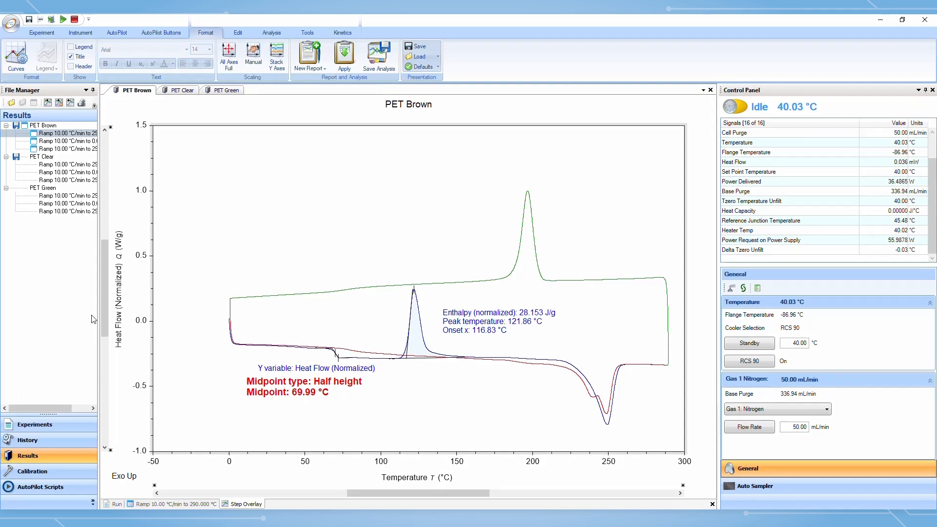
Make the axis titles bold
left_click(138, 283)
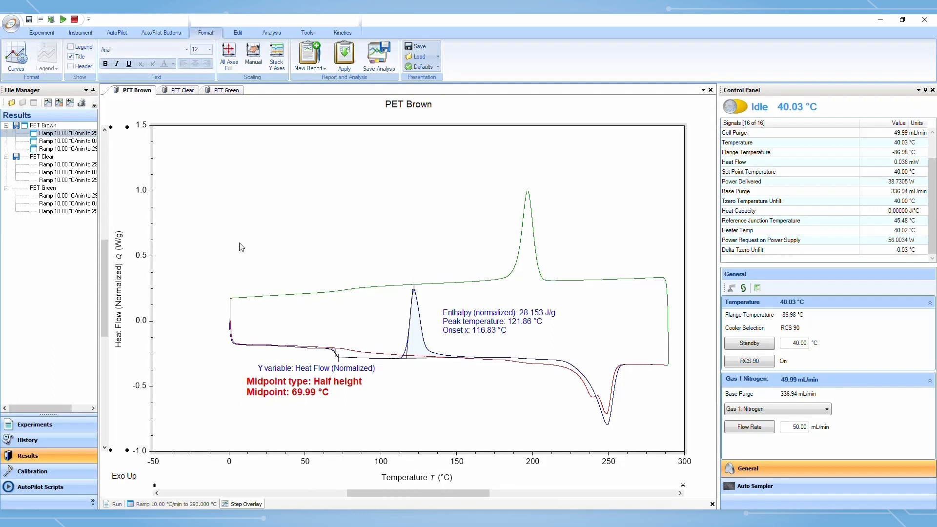
left_click(105, 64)
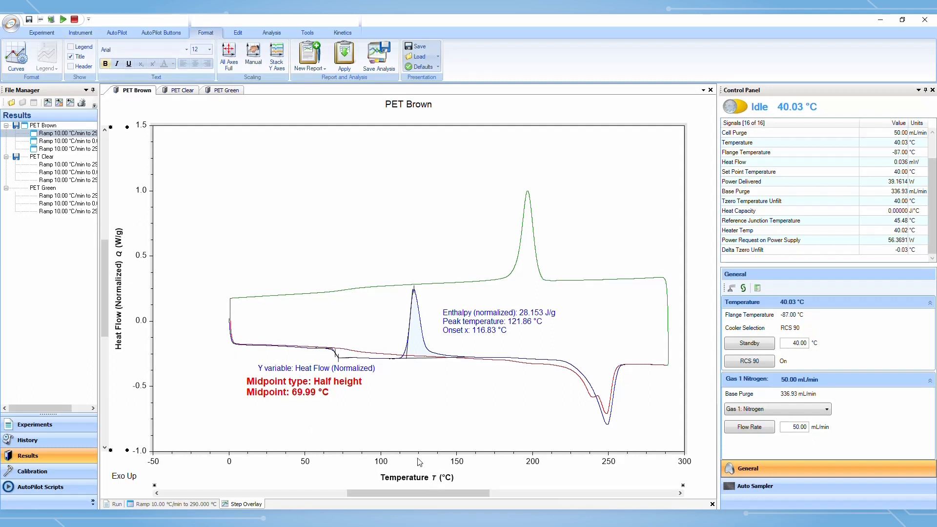
Restore the midpoint label text to regular 12-point blue
left_click(331, 386)
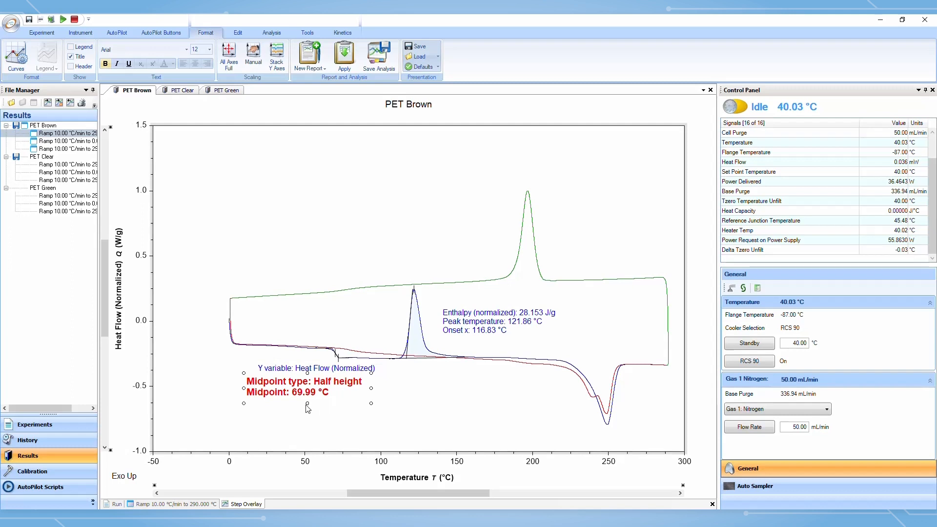
left_click(210, 49)
left_click(200, 83)
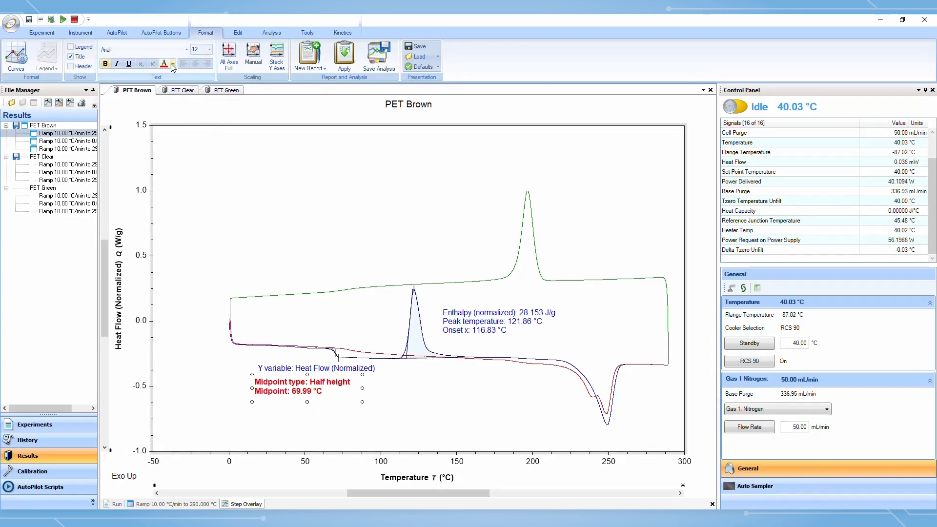
left_click(172, 68)
left_click(143, 86)
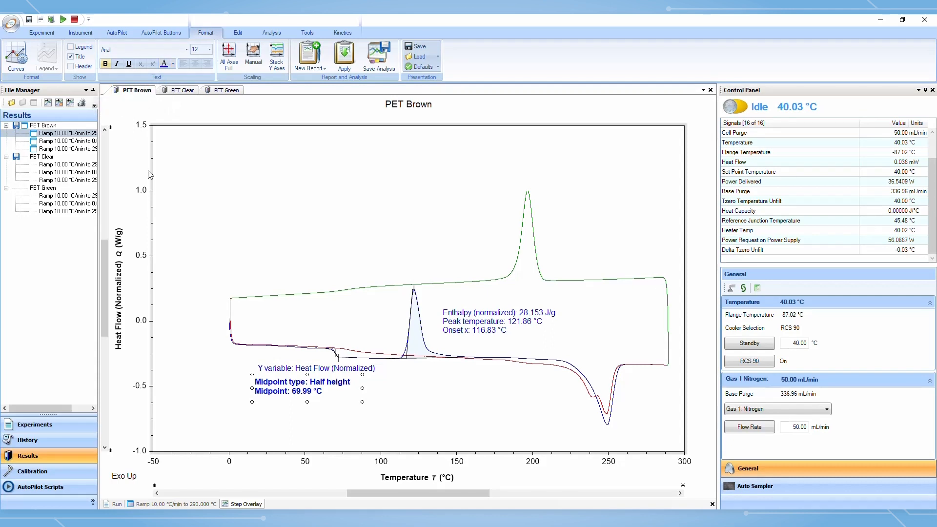
left_click(106, 64)
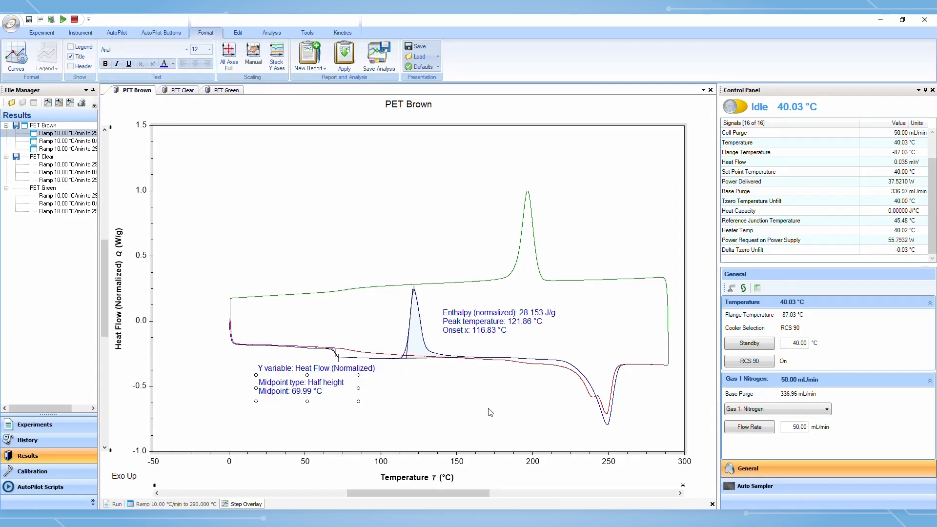
Edit the peak integration analysis and move its left limit to about 108 °C
left_click(476, 330)
right_click(482, 323)
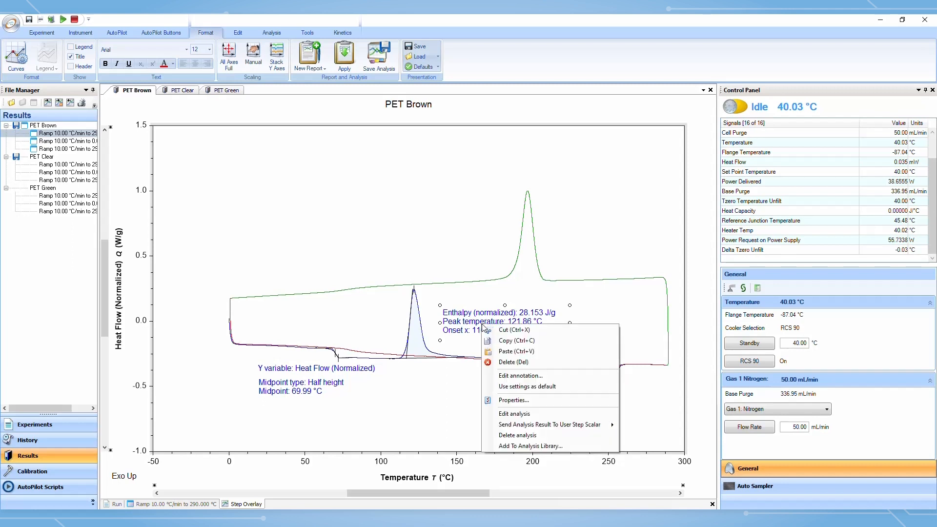
left_click(555, 414)
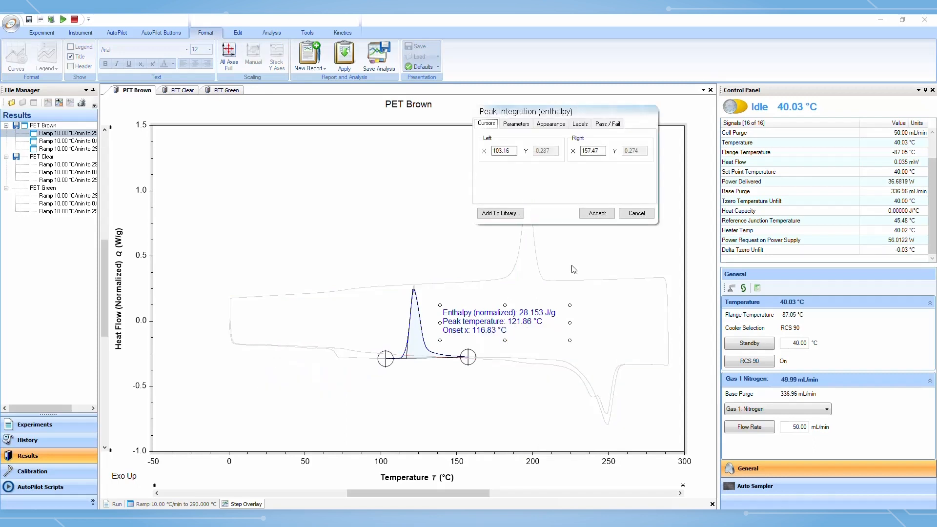
left_click_drag(589, 111, 347, 158)
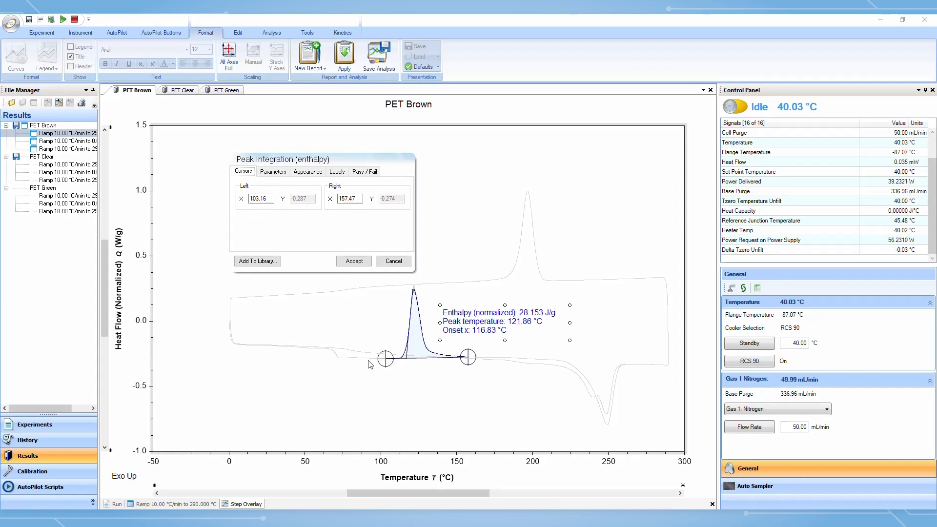
left_click_drag(386, 360, 383, 359)
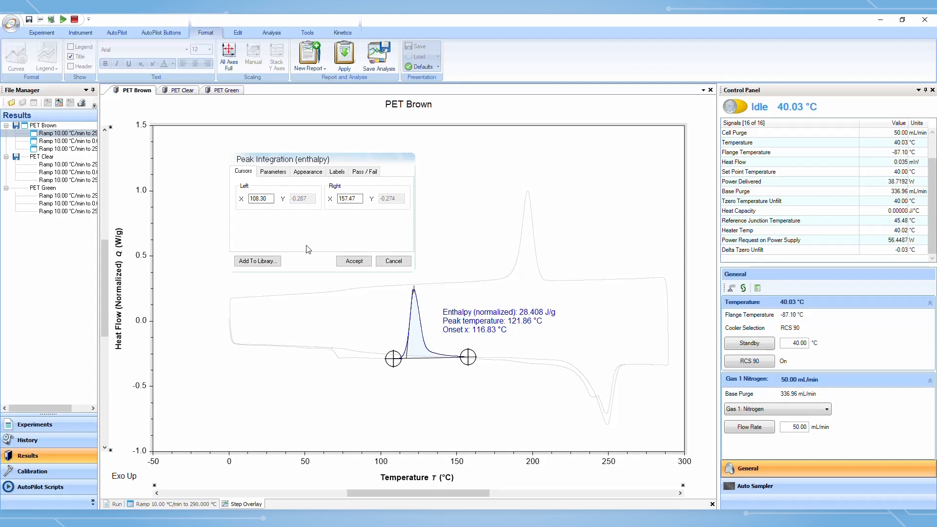
Try enabling the Percent Crystallinity special area calculation in the peak integration parameters
left_click(284, 175)
left_click(285, 174)
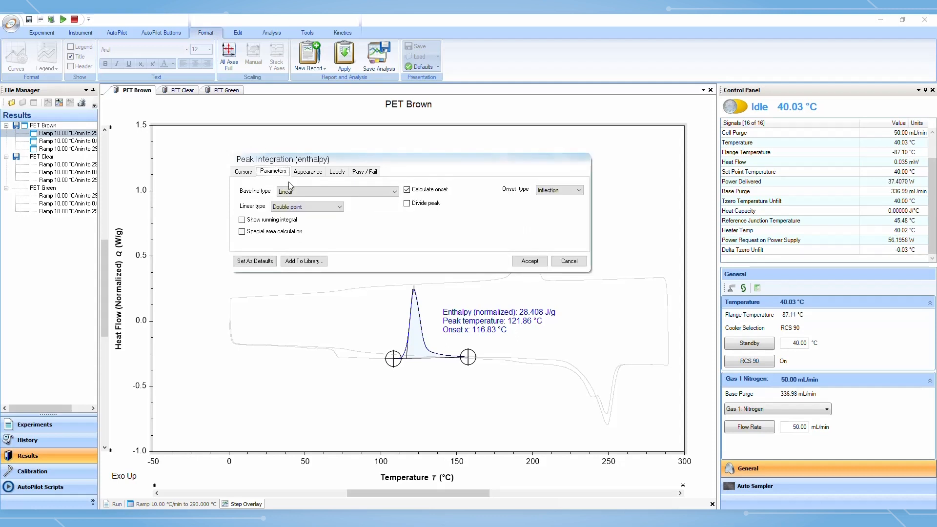
left_click(395, 191)
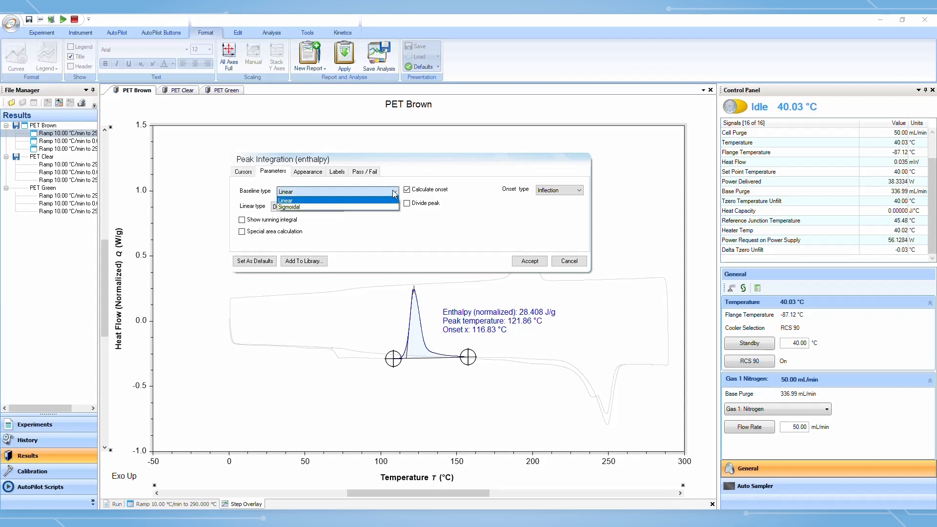
left_click(394, 193)
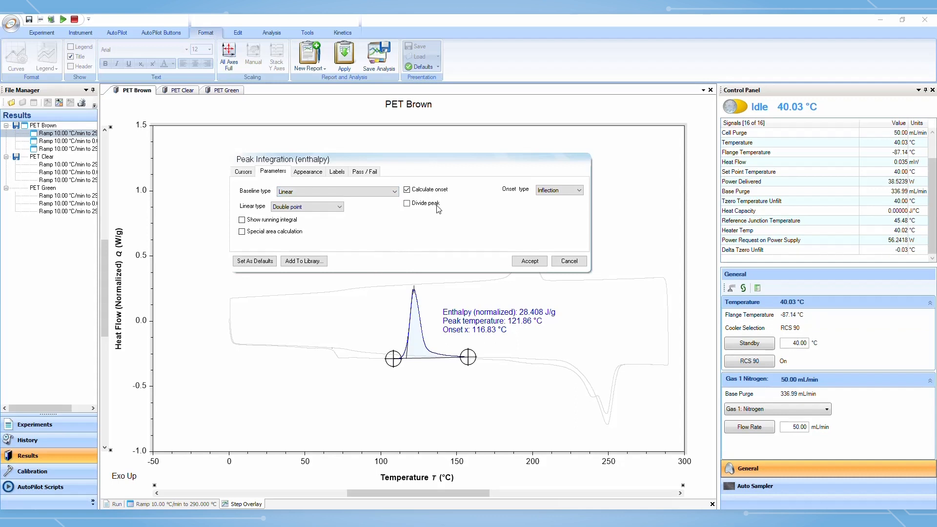
left_click(242, 233)
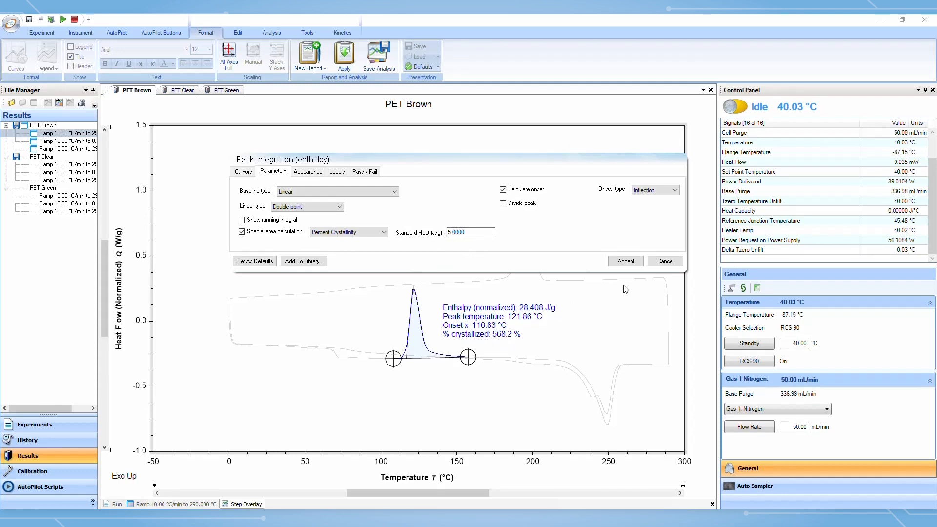
left_click(307, 172)
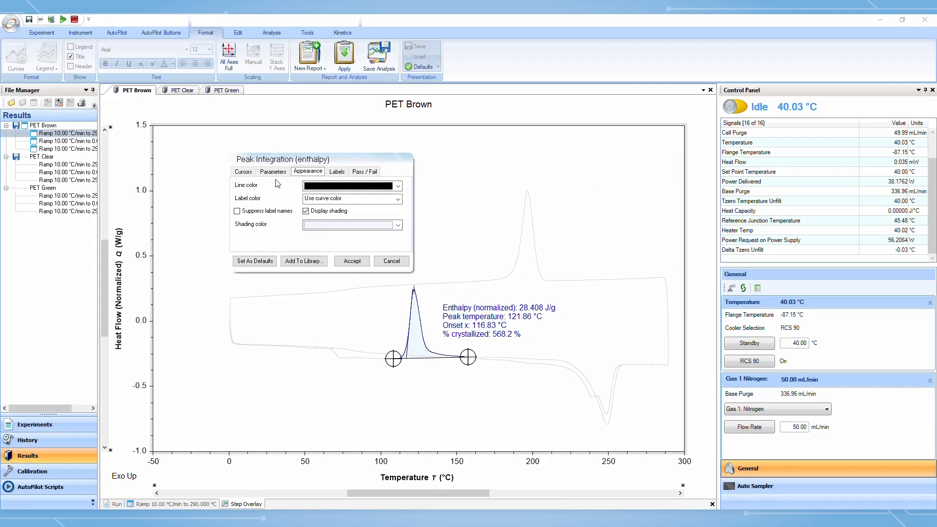
left_click(273, 171)
Try a red line color for the peak integration, then set it back to black
left_click(308, 172)
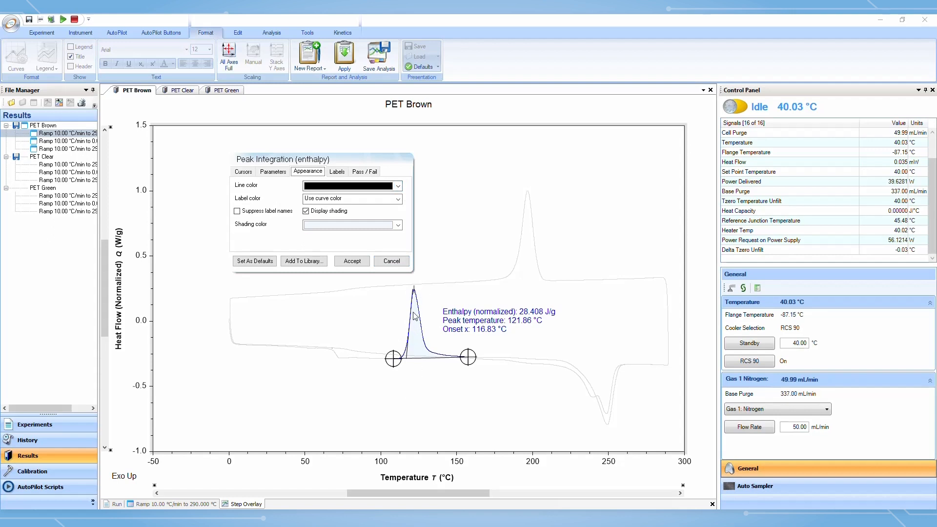
left_click(397, 186)
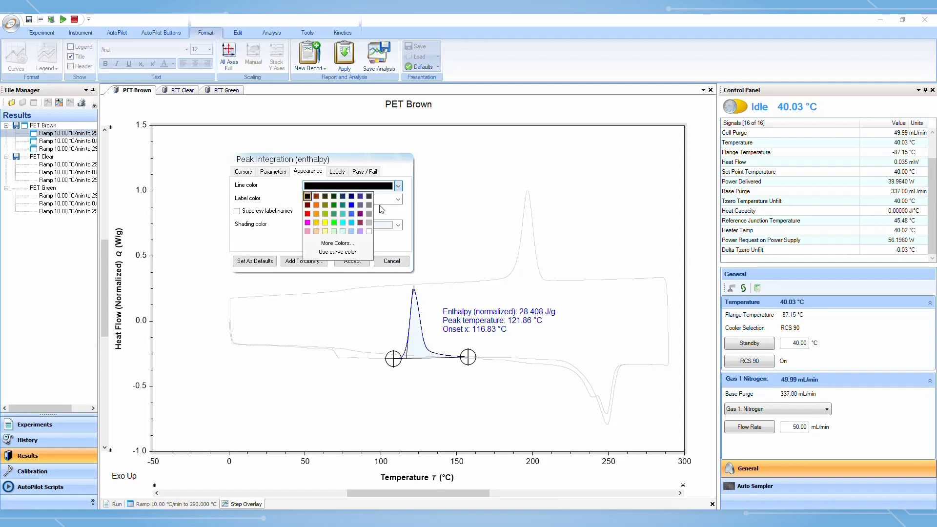
left_click(308, 215)
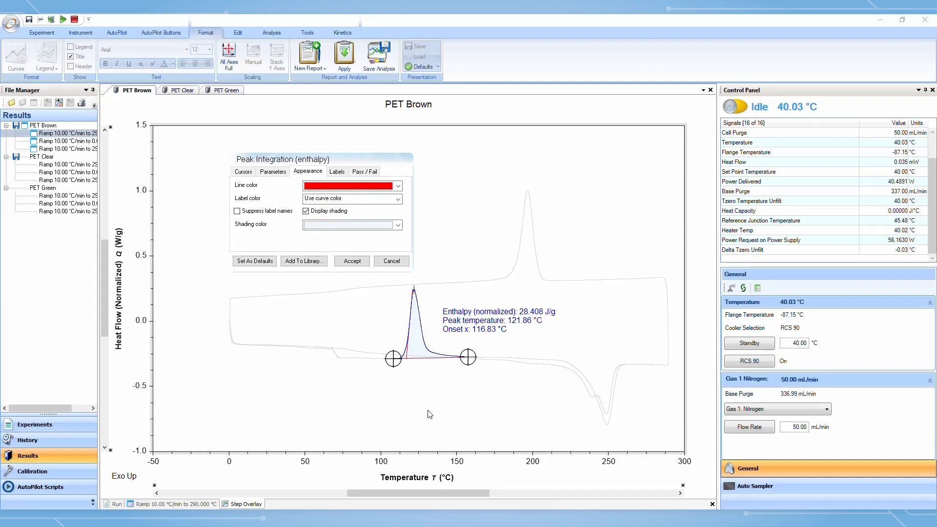
left_click(398, 185)
left_click(307, 197)
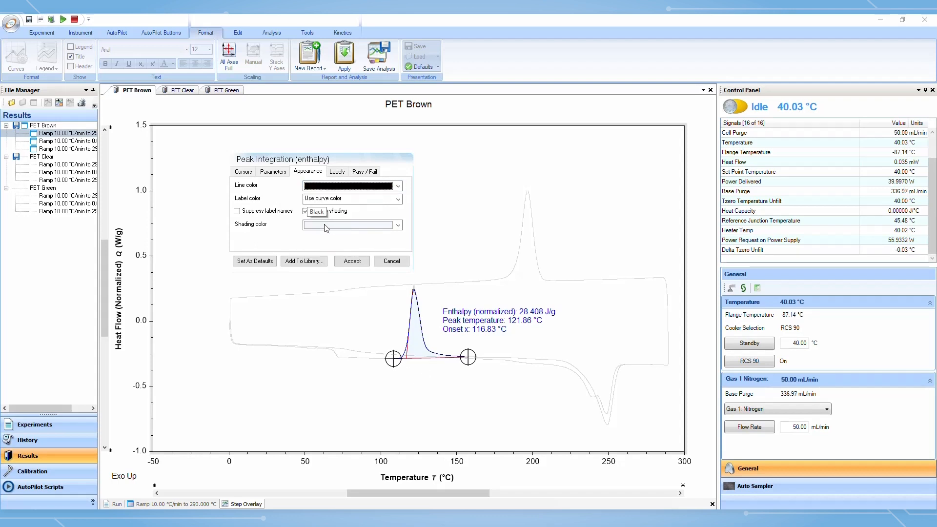
Add a Pass/Fail criterion on Enthalpy (normalized) using the Value ± tolerance type
left_click(337, 171)
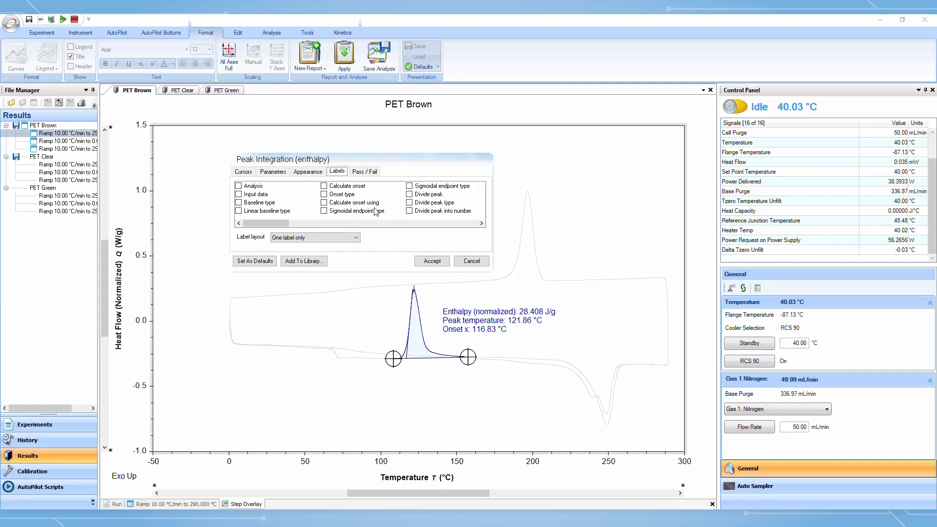
left_click(366, 172)
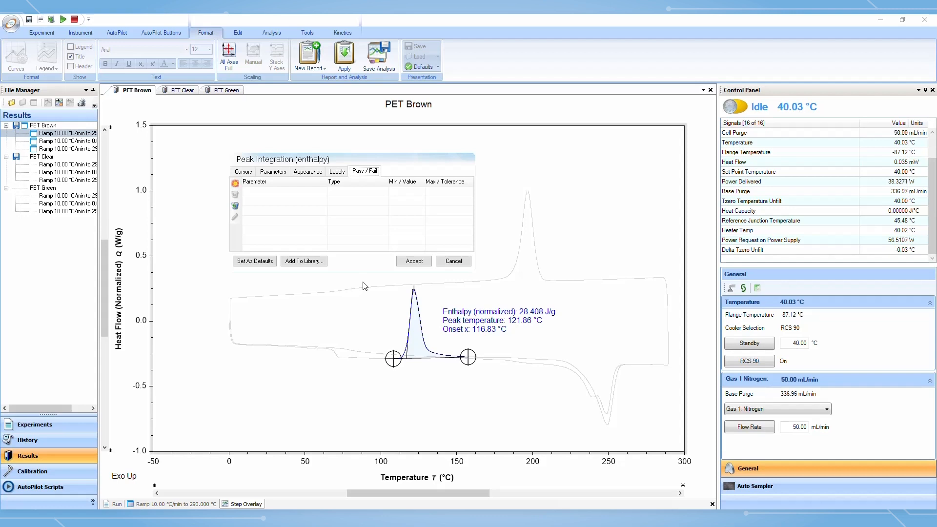
left_click(235, 184)
left_click(290, 193)
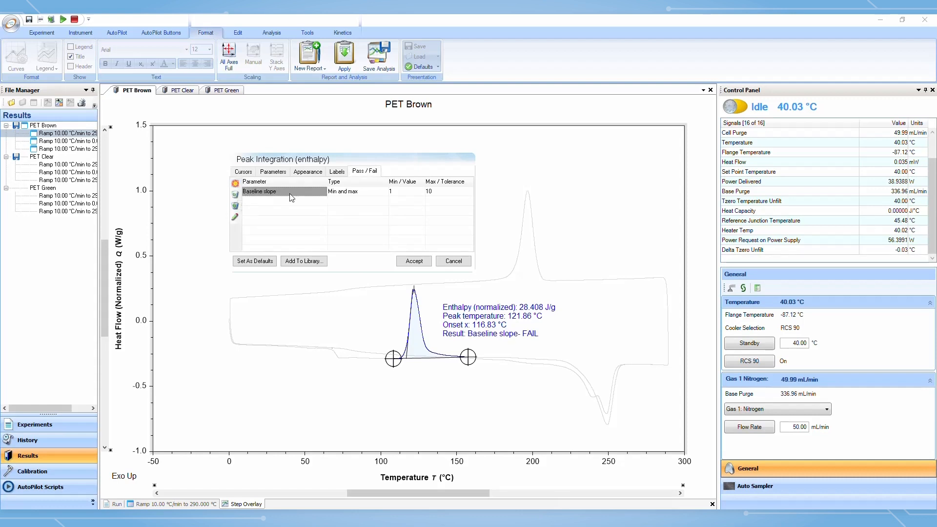
left_click(322, 193)
left_click(322, 192)
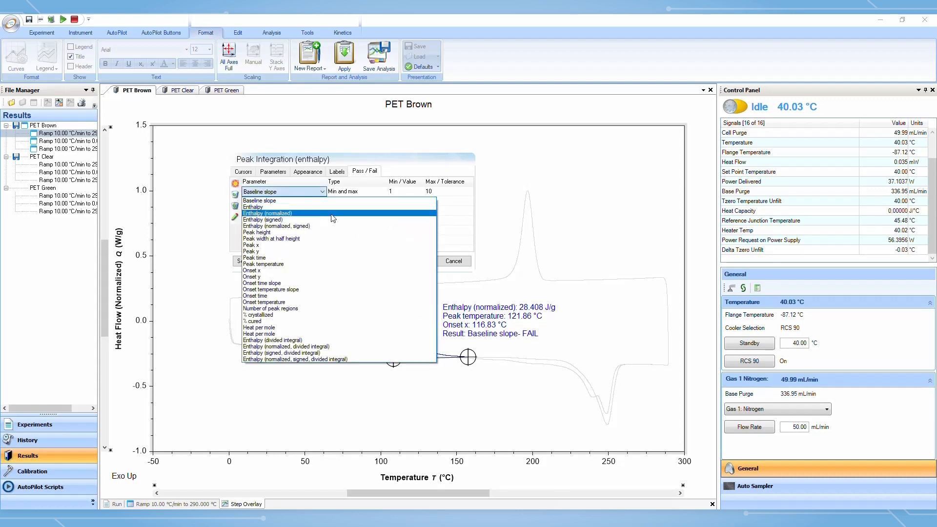
left_click(332, 215)
left_click(362, 190)
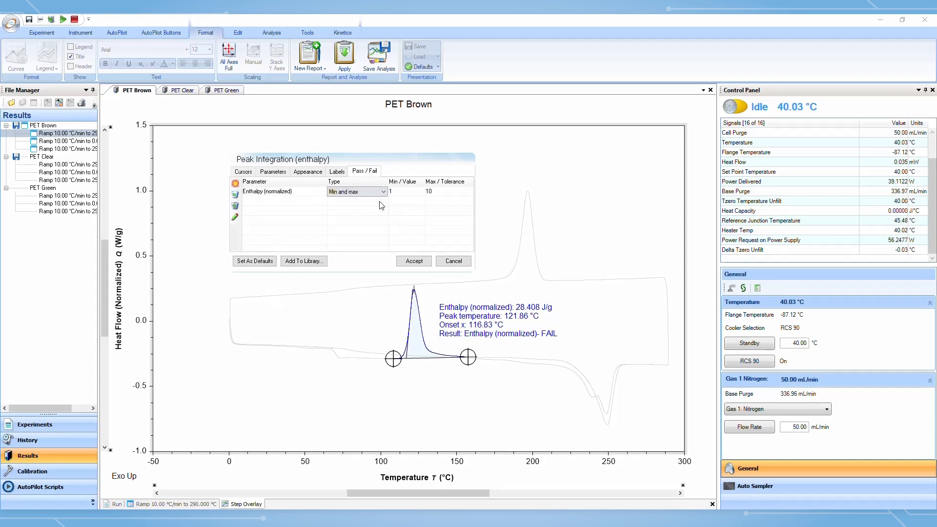
left_click(384, 192)
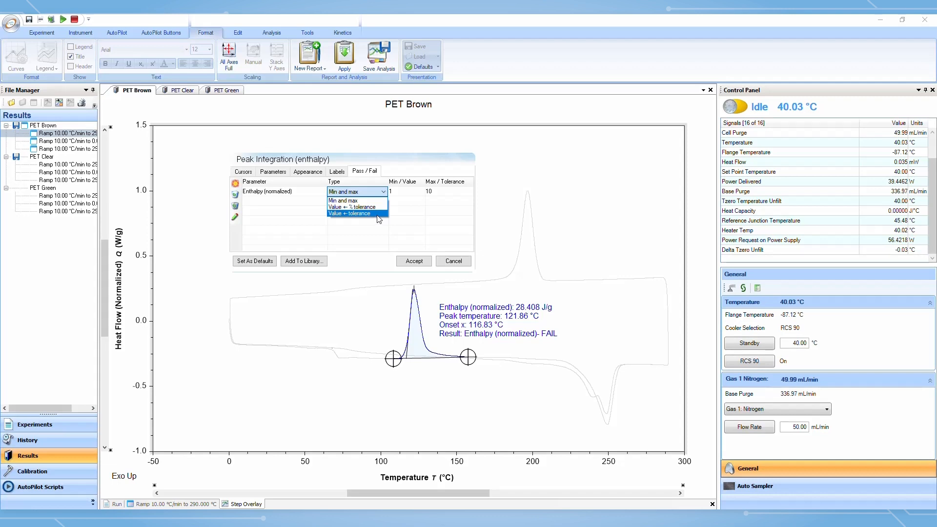
left_click(379, 214)
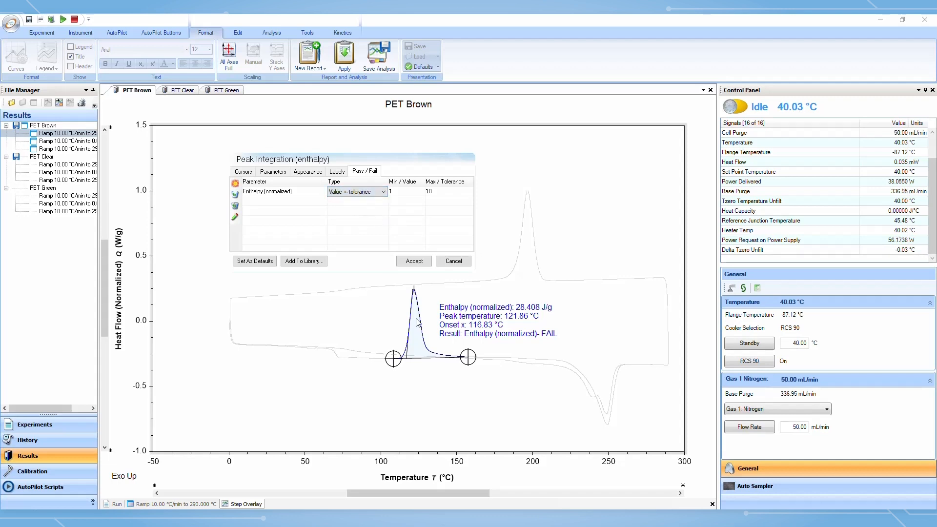
Set the criterion's value to 28 and tolerance to 0.3, and accept the integration
left_click(408, 196)
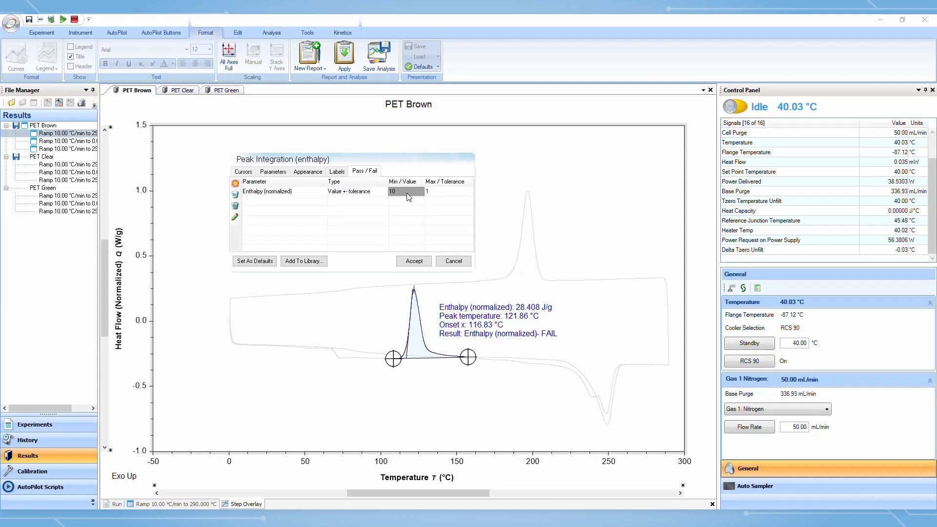
key("BackSpace")
type("28")
left_click(460, 192)
key("BackSpace")
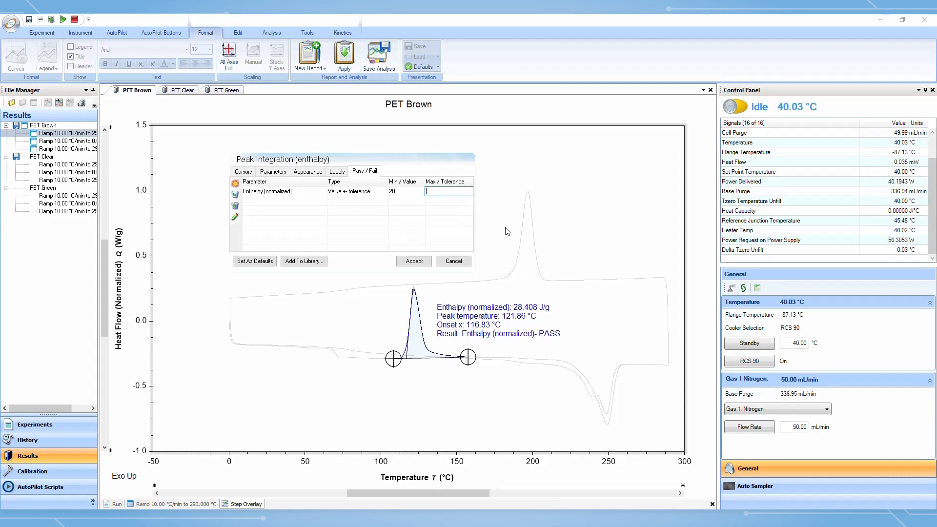
type("0.")
type("3")
left_click(413, 261)
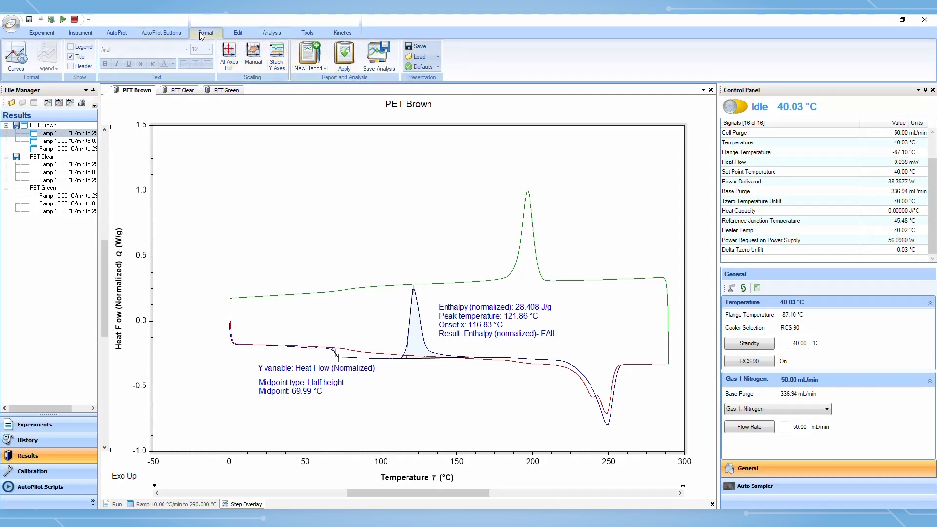
Save the analysis as a template file named PET Brown
left_click(388, 69)
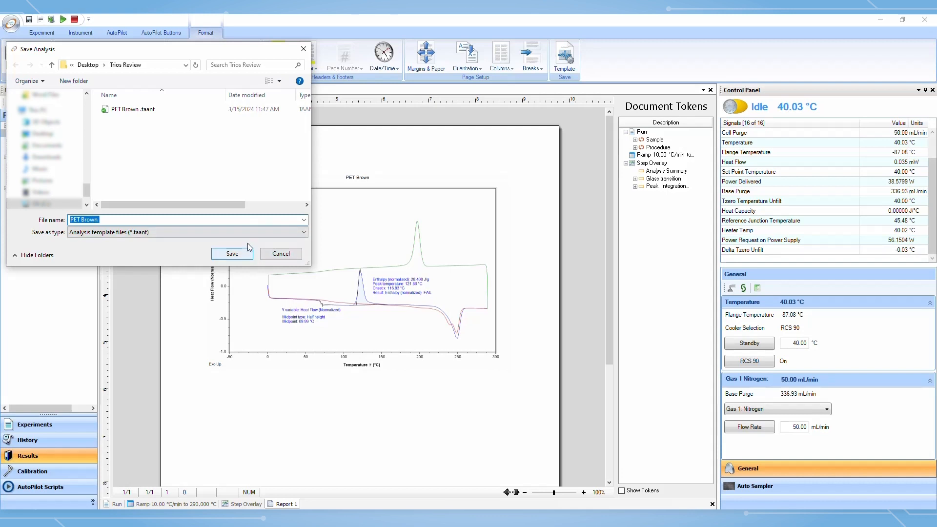
left_click(128, 219)
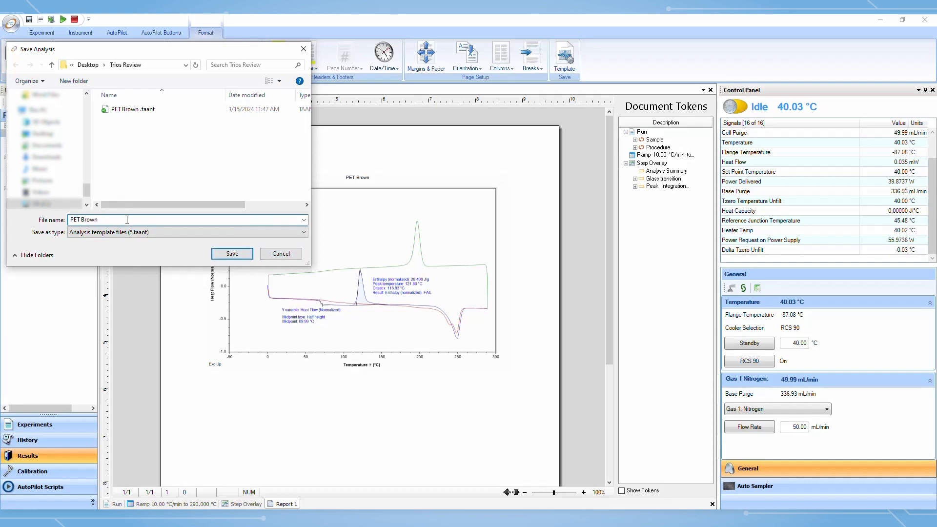
left_click(227, 252)
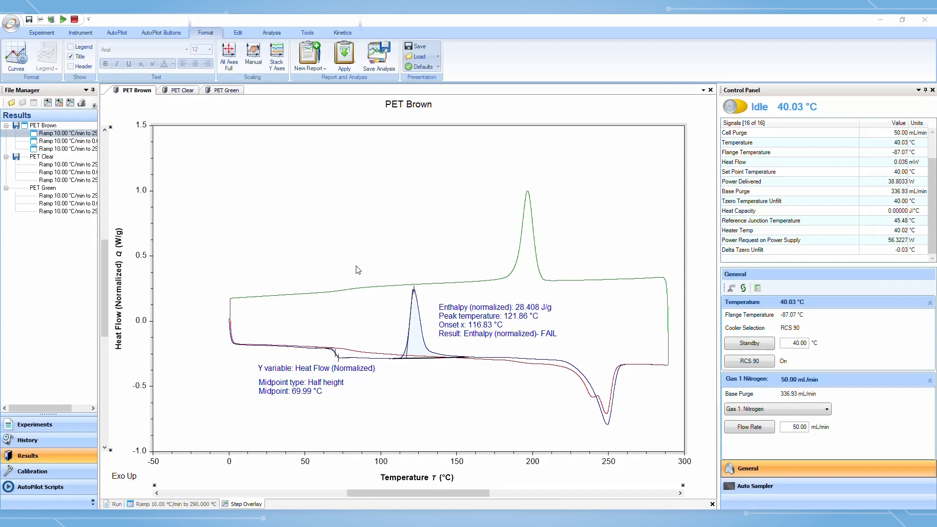
Apply the saved PET Brown analysis template to the PET Clear results and return to the PET Brown graph
left_click(187, 96)
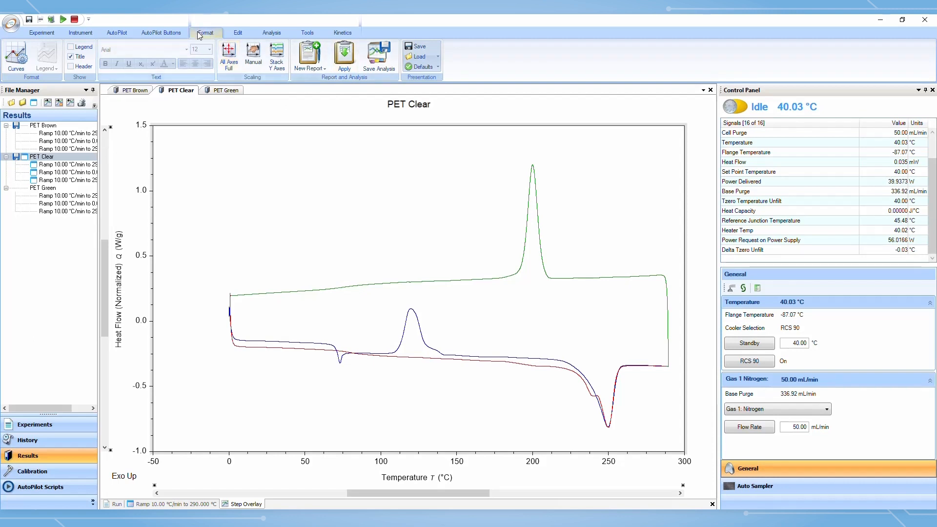
left_click(351, 68)
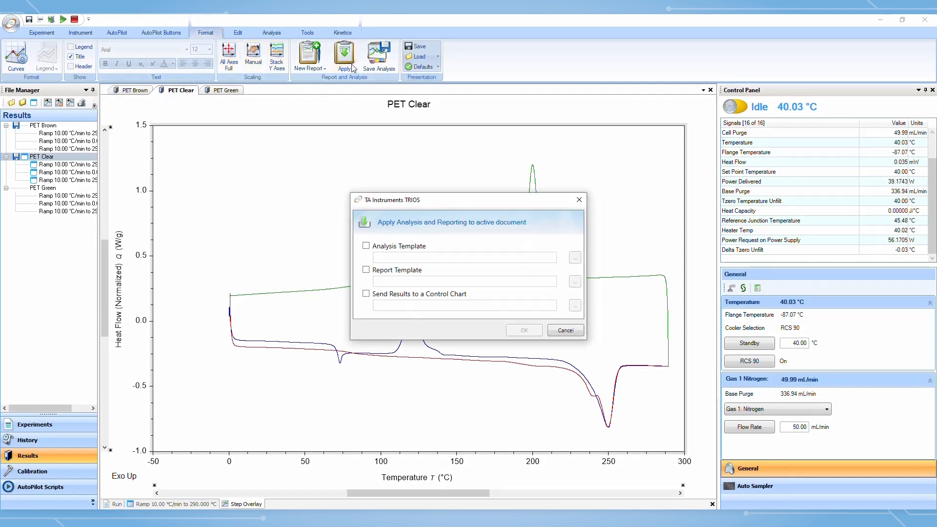
left_click(367, 247)
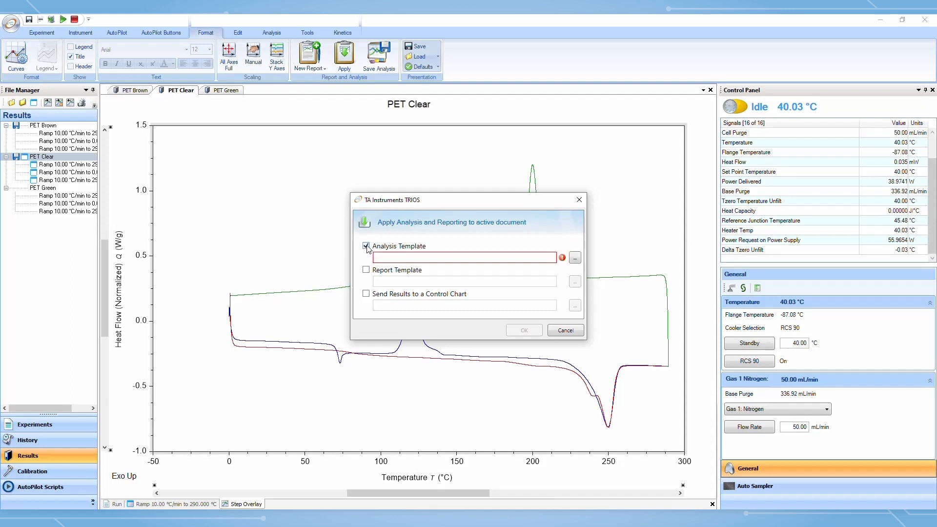
left_click(576, 259)
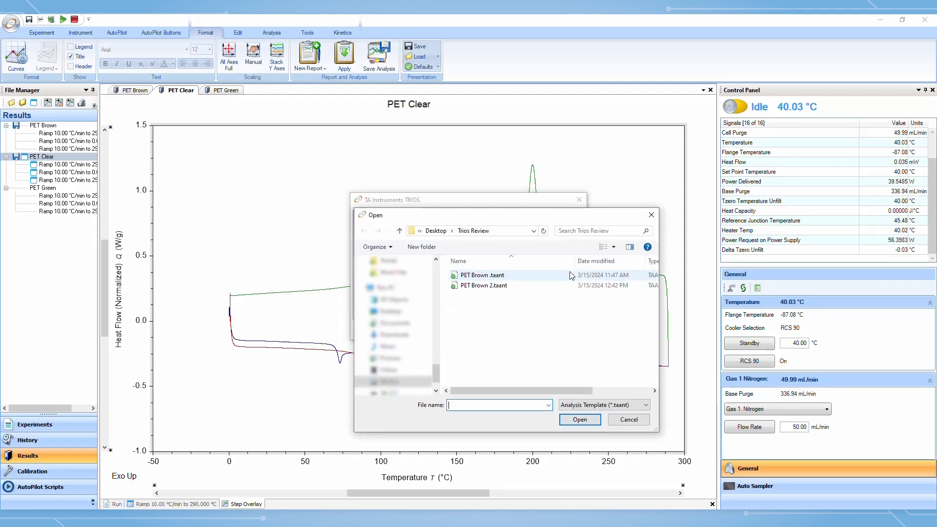
double_click(510, 289)
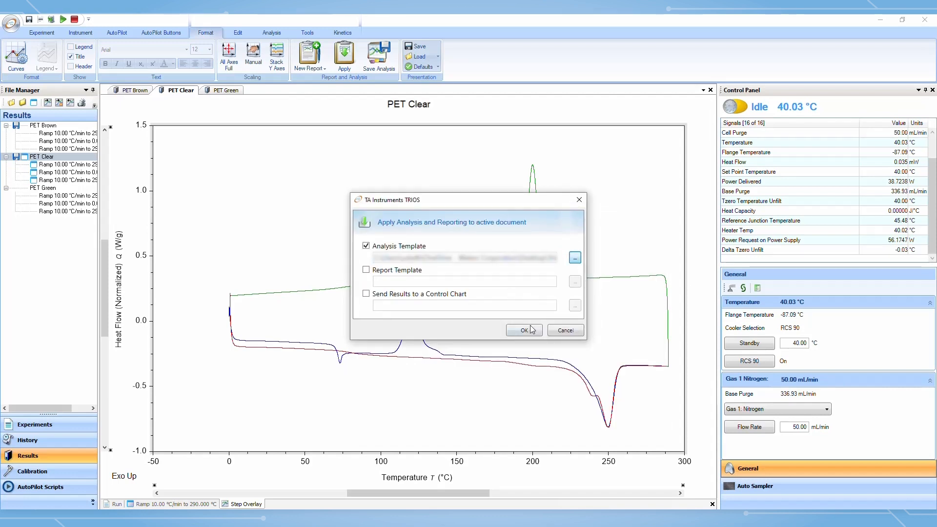
left_click(525, 331)
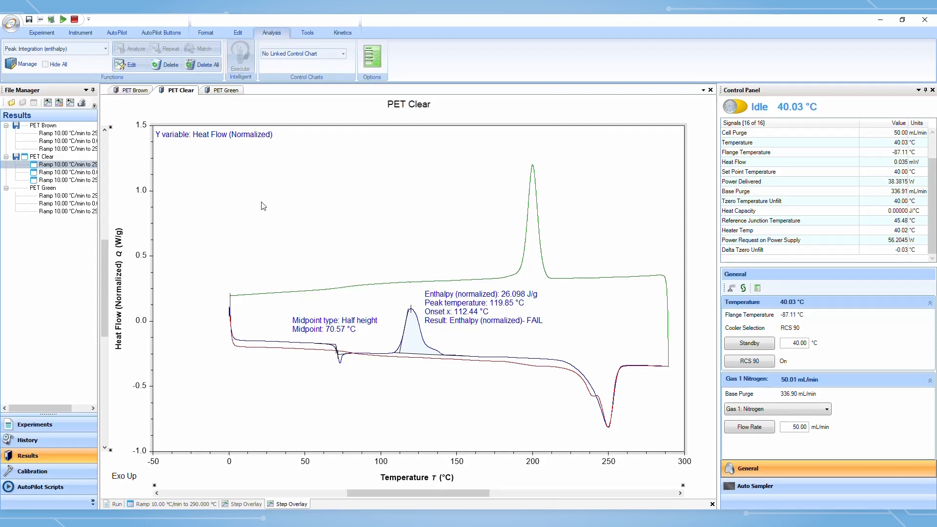
left_click(141, 93)
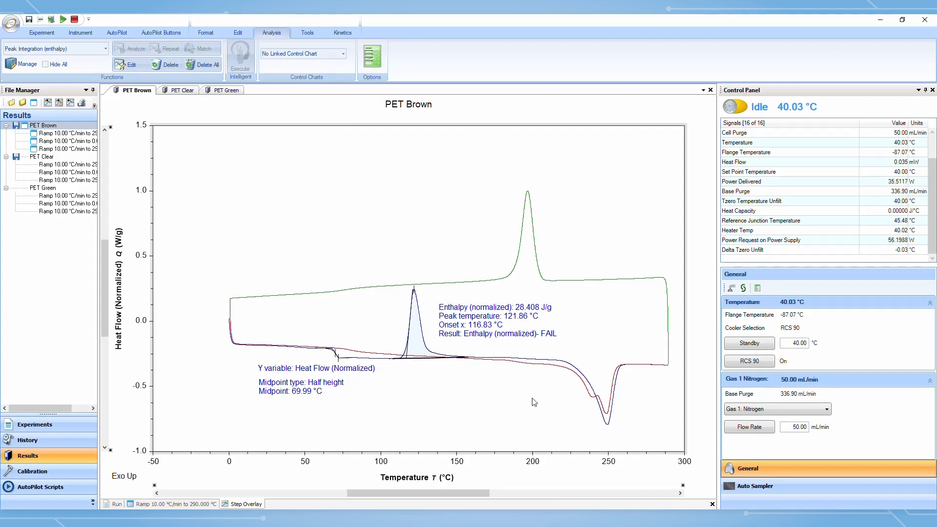
Integrate the enthalpy peak on the green curve between about 158 and 248 °C
left_click(483, 282)
left_click_drag(493, 284, 607, 280)
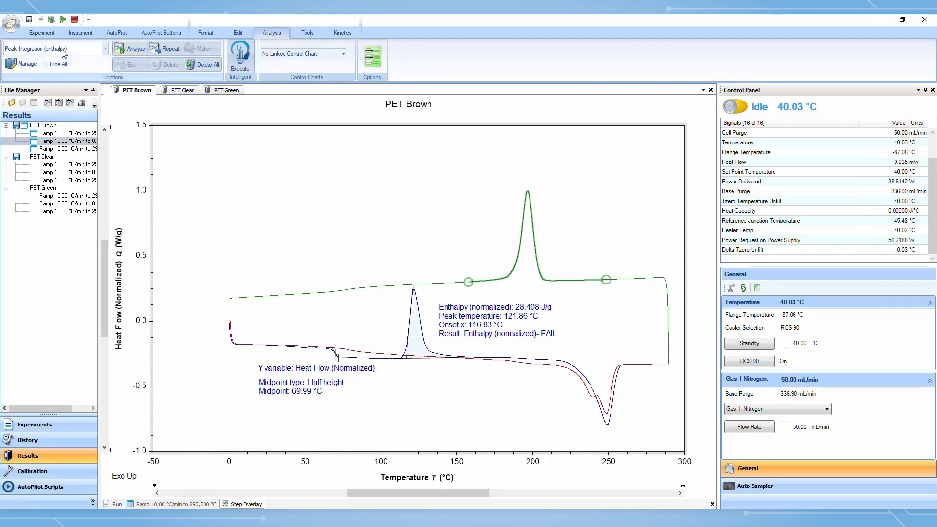
left_click(124, 52)
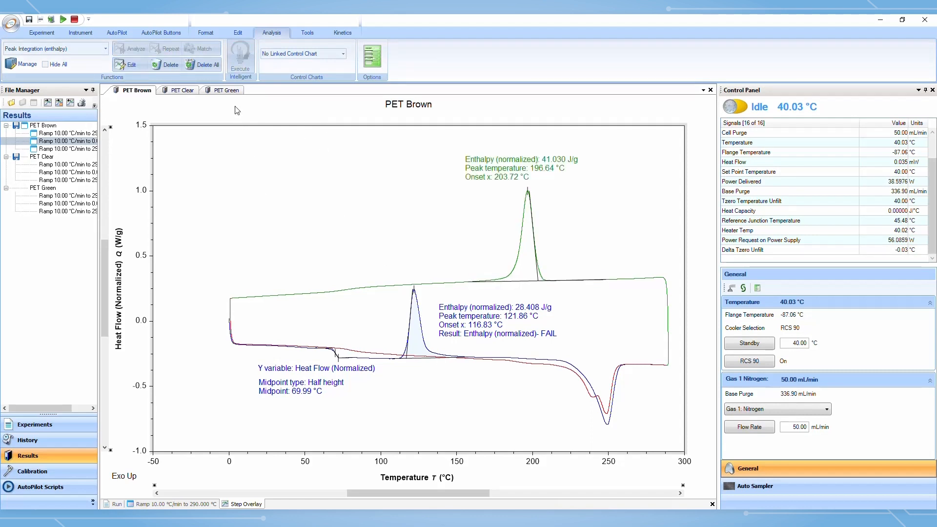
Generate a new report from the current graph view
left_click(210, 34)
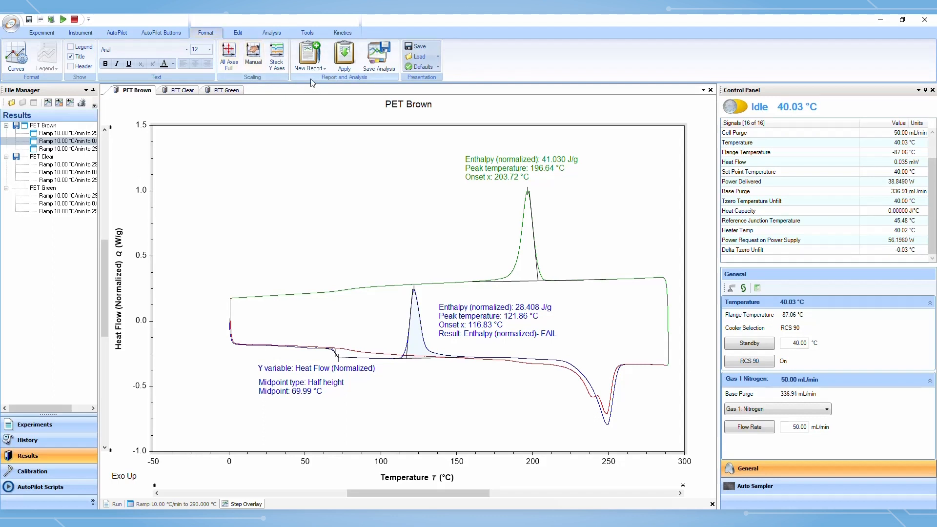
left_click(320, 71)
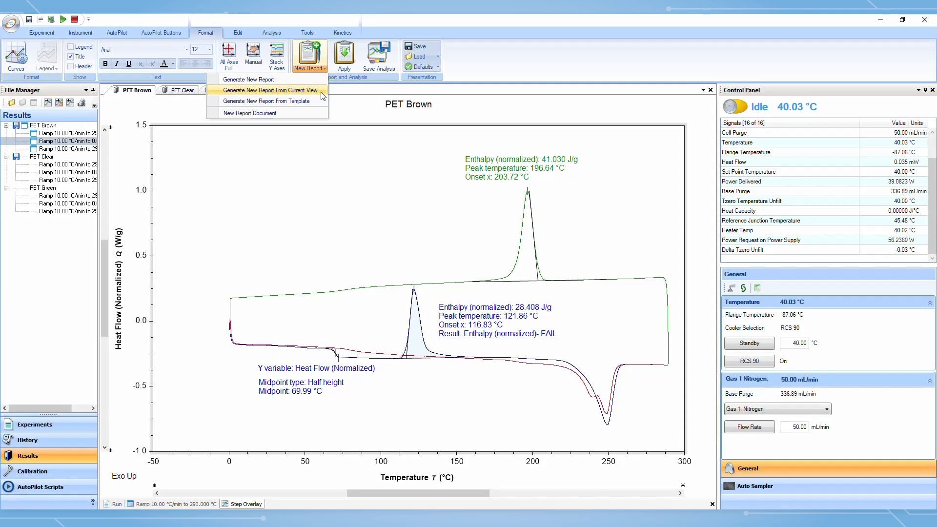
left_click(321, 92)
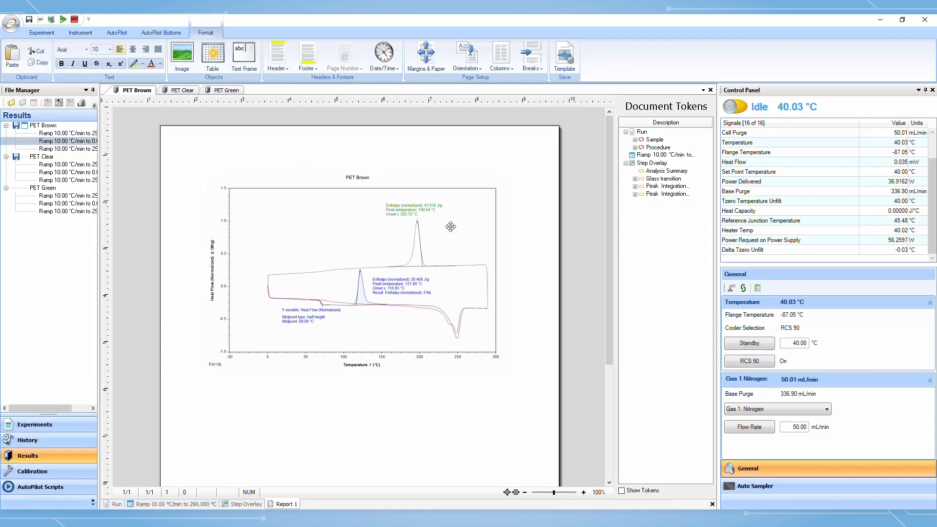
Insert the Sample information table below the graph in the report
left_click(278, 394)
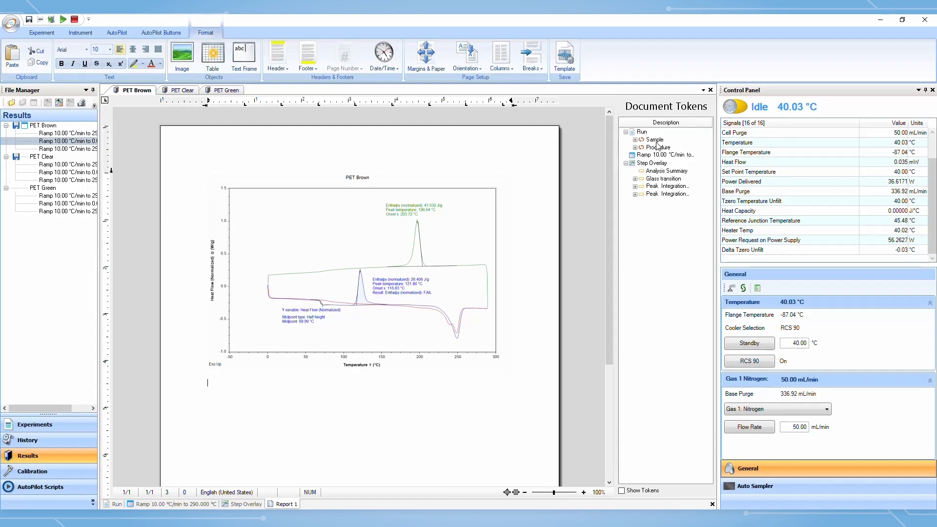
left_click_drag(659, 143, 491, 384)
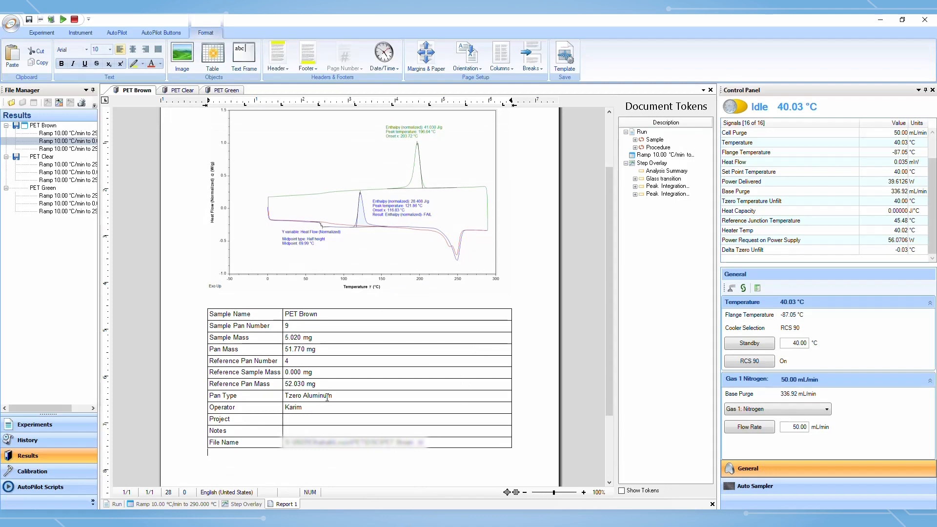
Insert the Procedure table below the sample information table
scroll(327, 397, "down", 3)
scroll(326, 392, "up", 4)
scroll(399, 369, "down", 2)
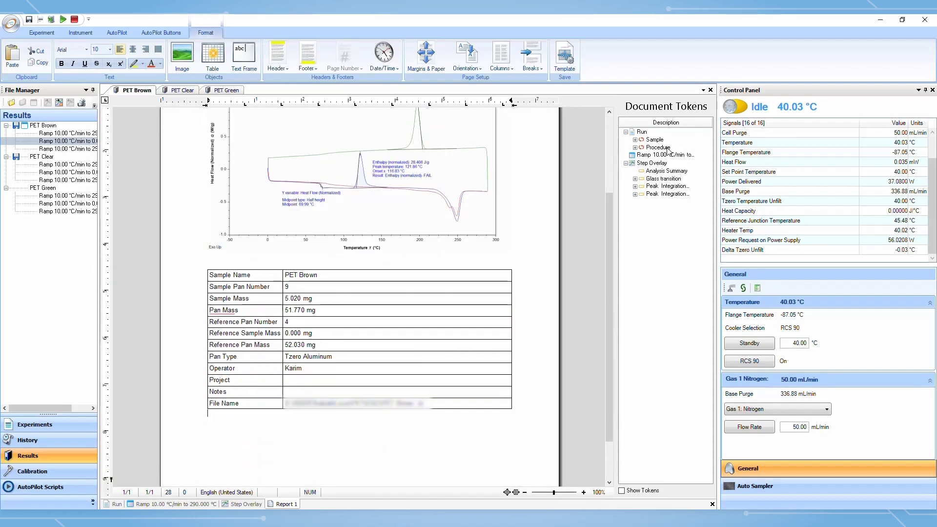
left_click_drag(668, 148, 376, 439)
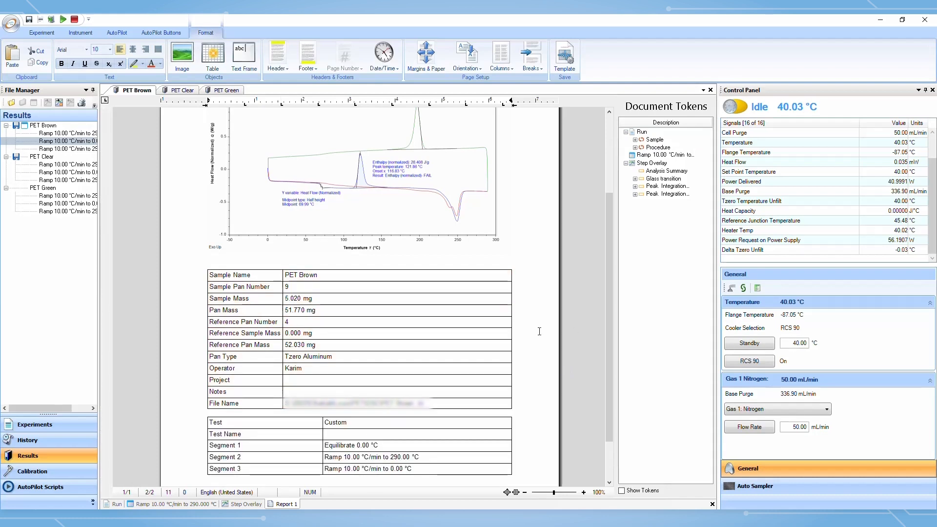
Scroll through the report pages to review the inserted tables
scroll(433, 344, "down", 2)
scroll(376, 332, "down", 2)
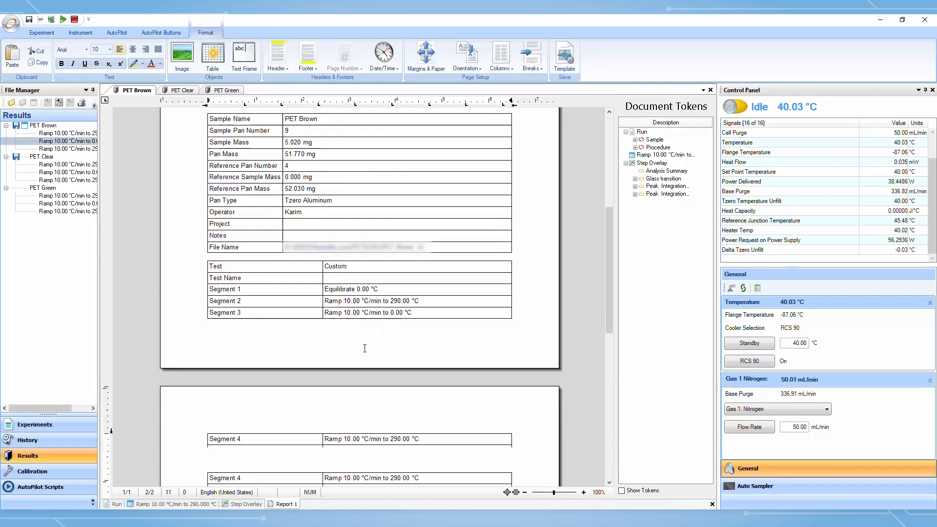
scroll(378, 353, "up", 2)
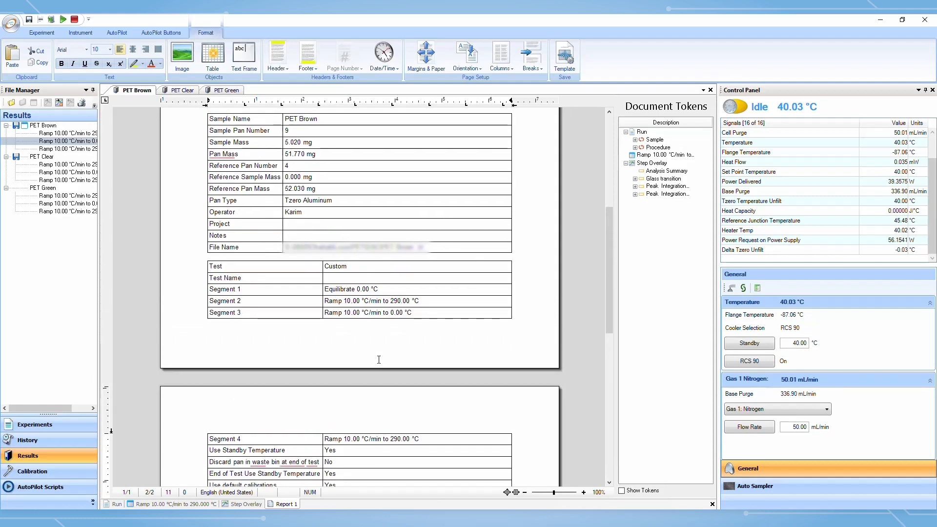
scroll(437, 338, "up", 4)
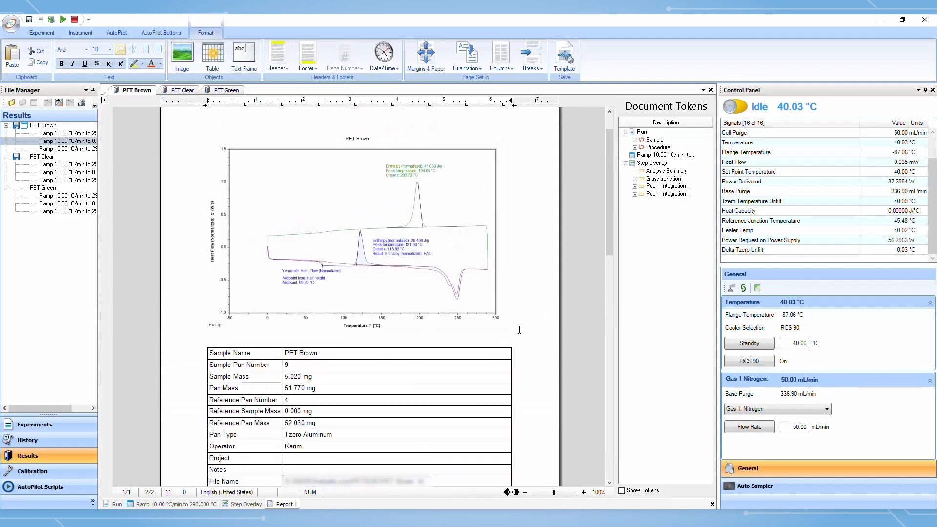
scroll(520, 329, "down", 1)
scroll(518, 329, "up", 2)
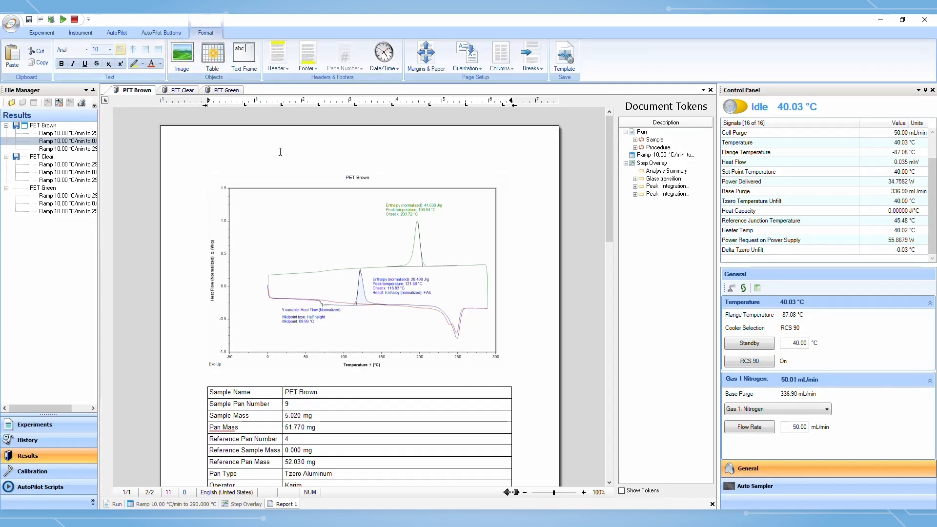
scroll(465, 212, "down", 5)
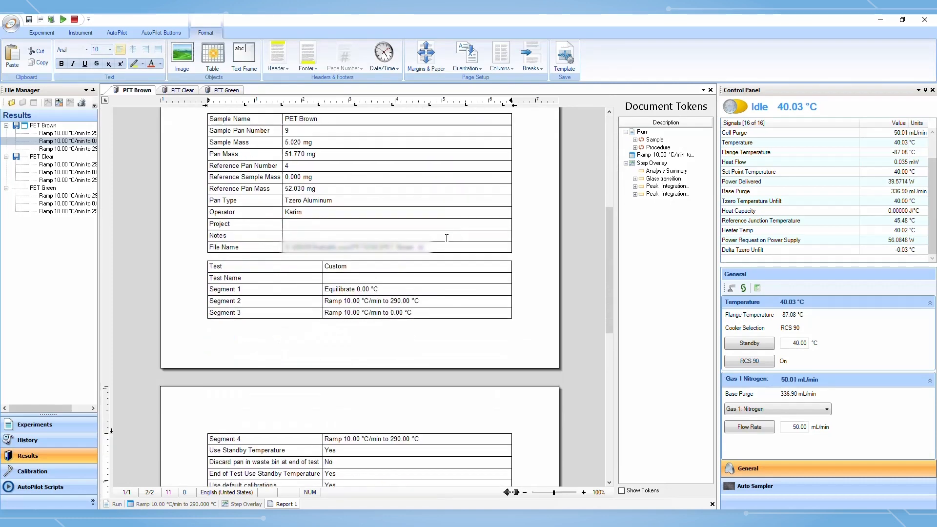
scroll(444, 317, "down", 3)
Delete the sample and procedure tables, leaving a Sample label line below the graph
left_click(441, 345)
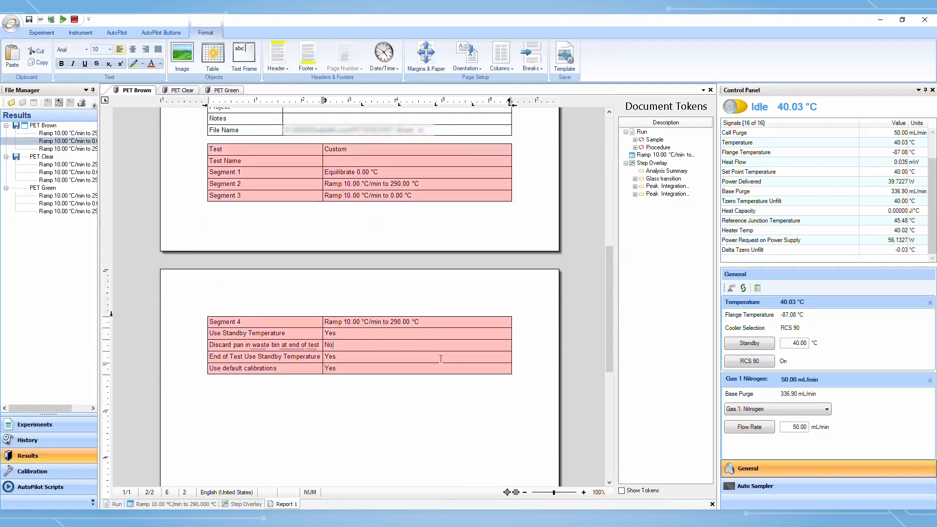
scroll(441, 358, "up", 5)
left_click(403, 290)
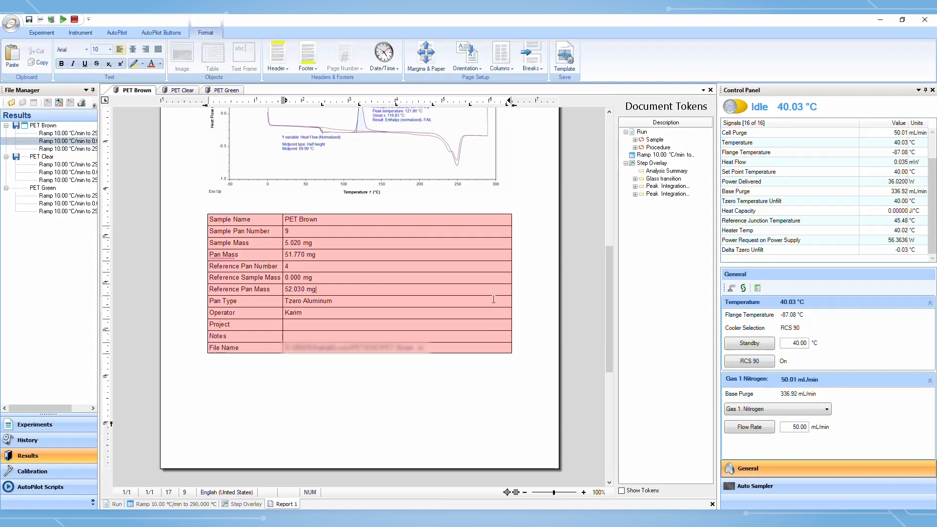
key("Delete")
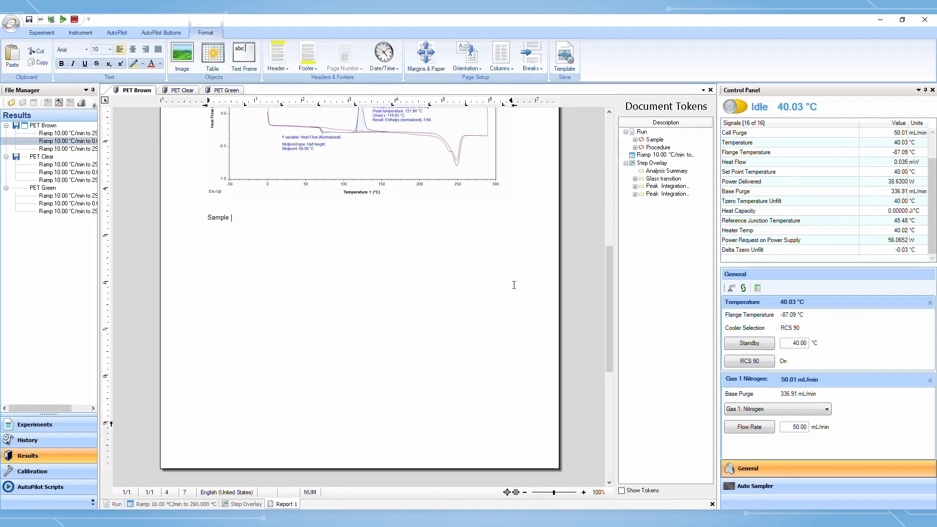
Insert the Sample Name token after the Sample label, separated by a colon
left_click(652, 141)
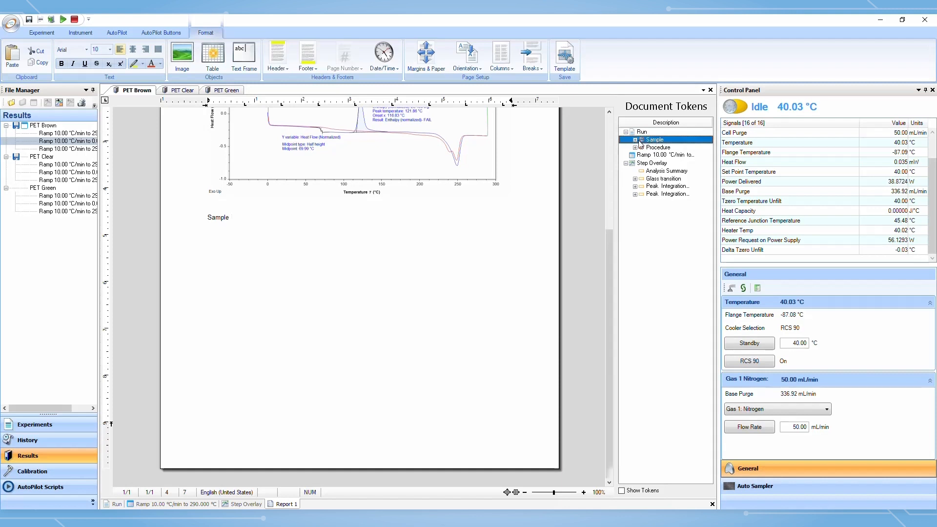
left_click(635, 140)
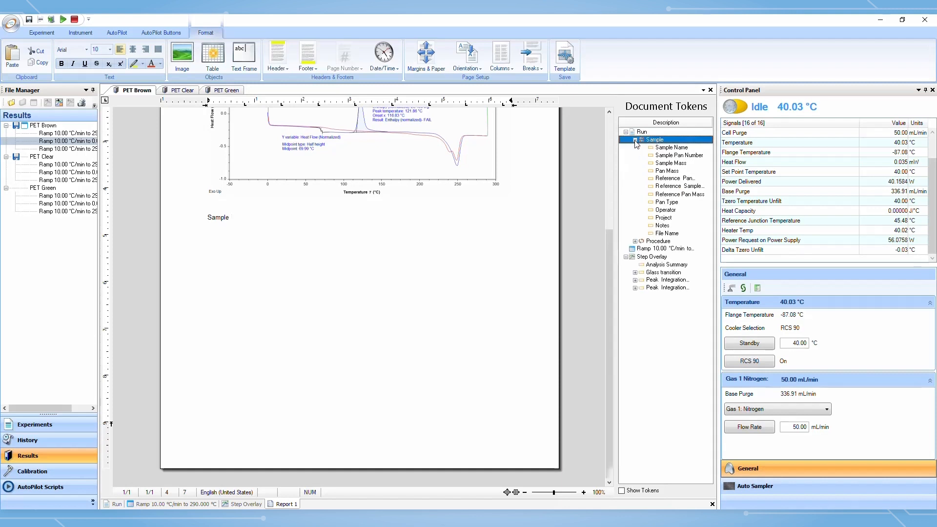
left_click_drag(670, 150, 332, 222)
left_click(229, 217)
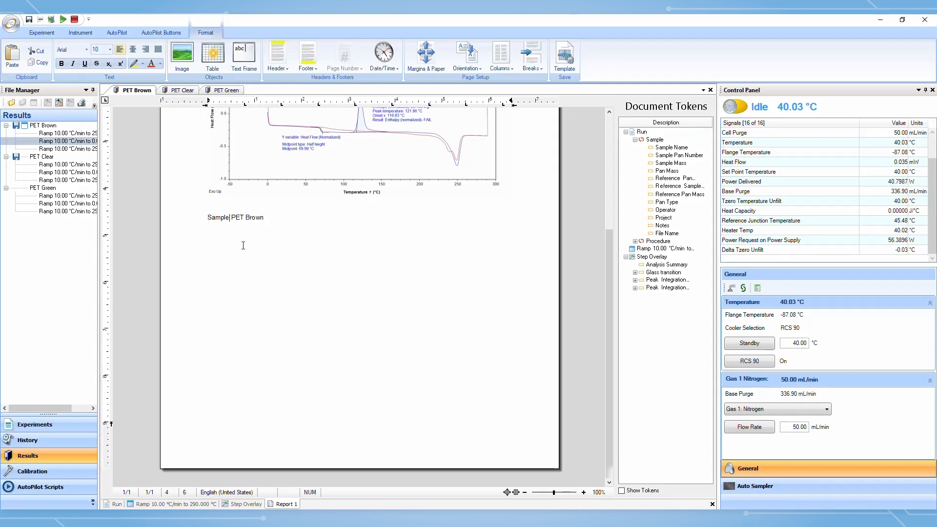
Insert the Procedure table below the sample name line
scroll(243, 238, "up", 3)
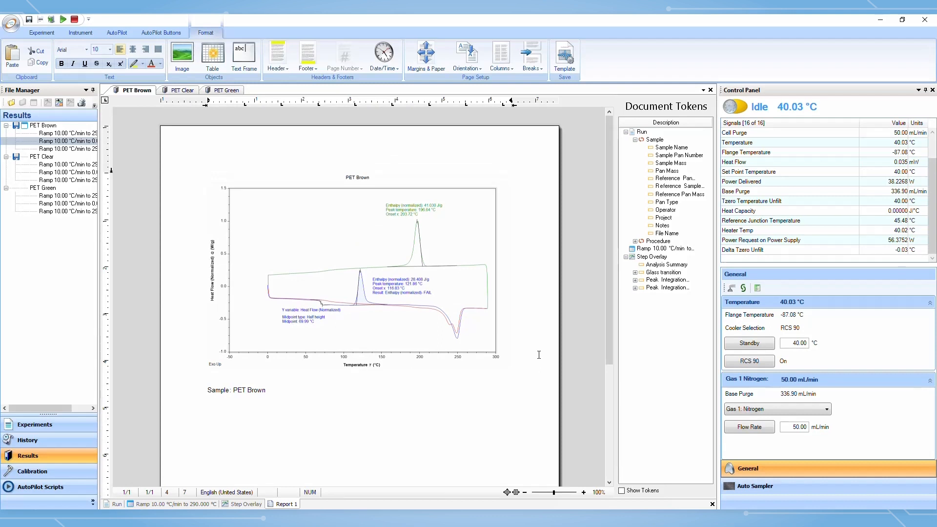
scroll(464, 324, "down", 1)
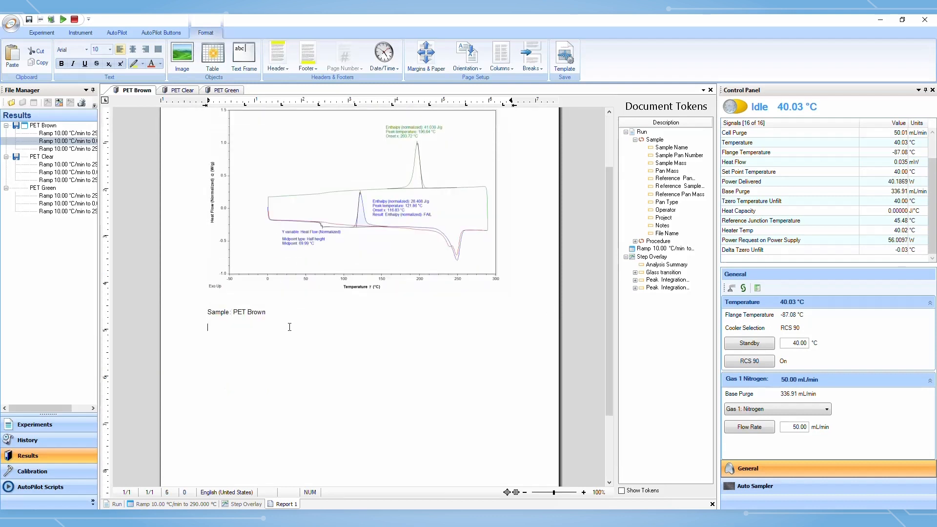
left_click(634, 140)
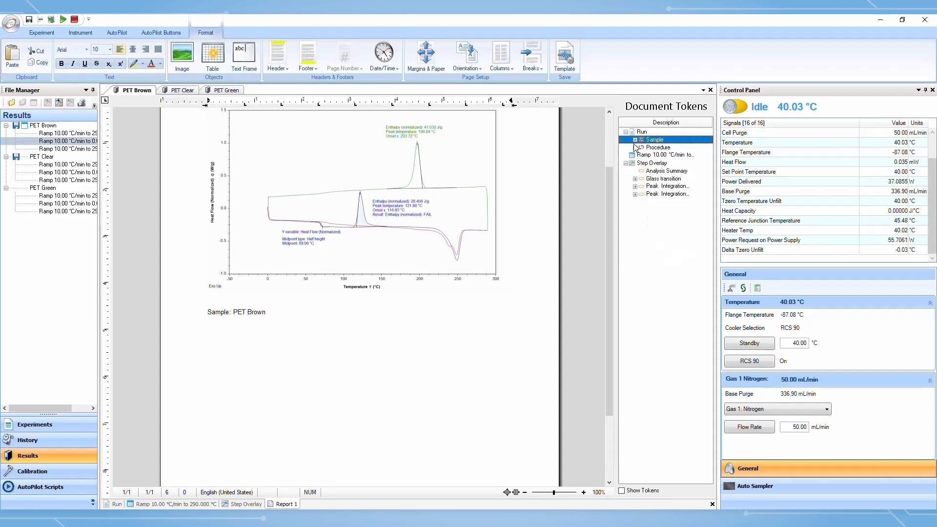
left_click(643, 147)
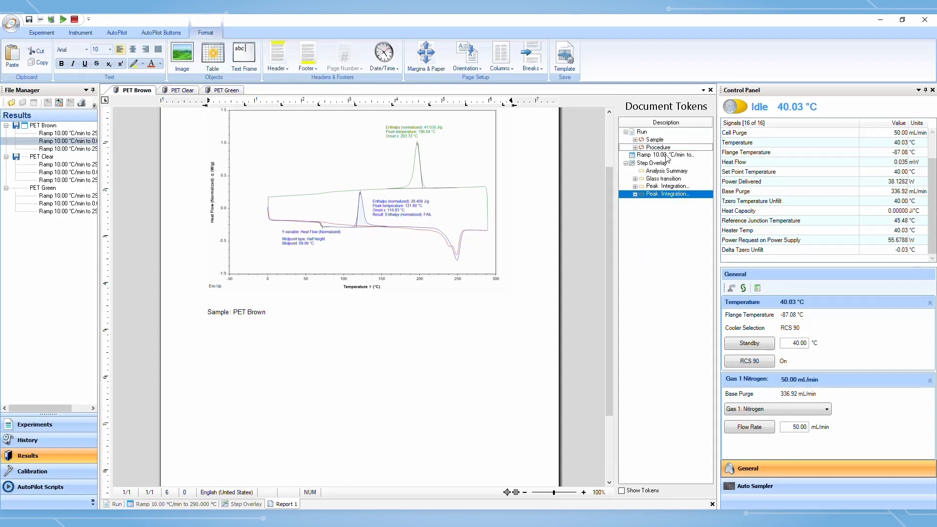
left_click_drag(665, 154, 310, 400)
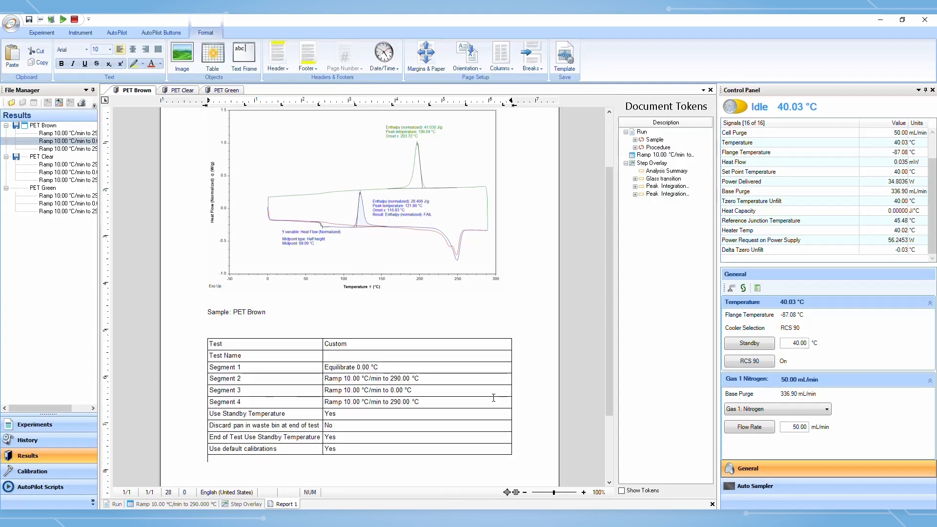
Save the report as a template named PET Brown in the Trios Review folder on the Desktop
scroll(488, 406, "up", 2)
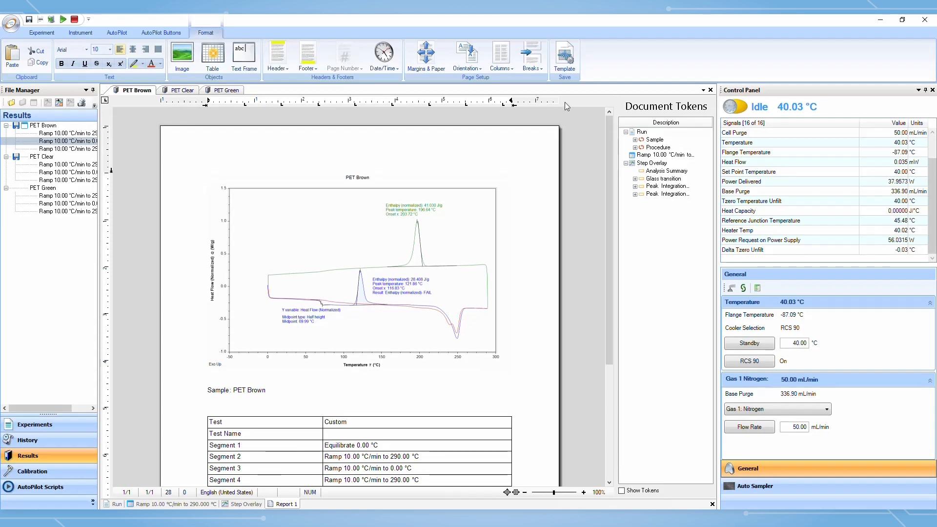
left_click(566, 66)
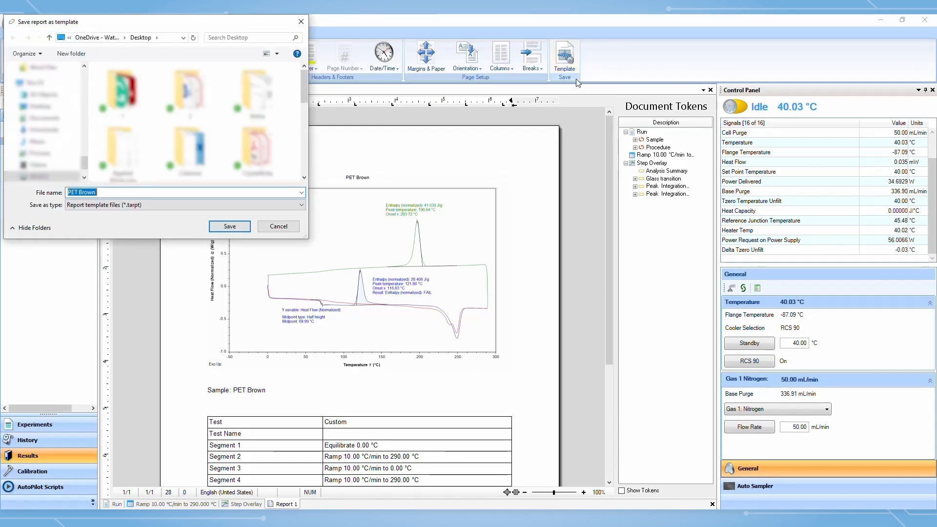
scroll(41, 146, "up", 2)
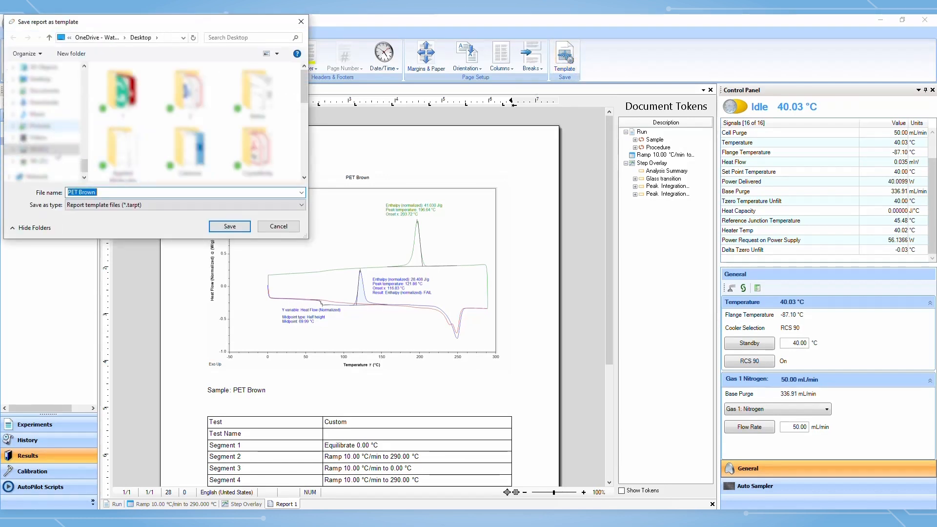
left_click(43, 131)
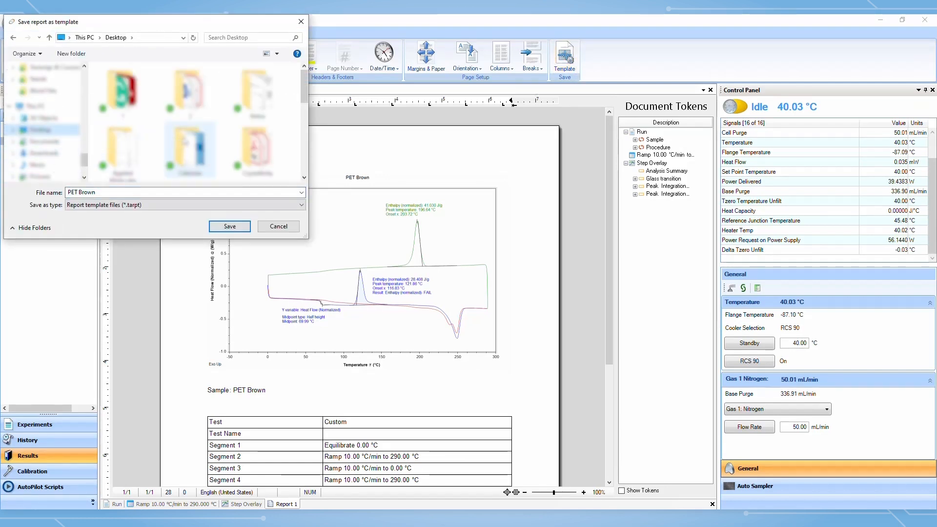
scroll(186, 141, "down", 3)
left_click(186, 142)
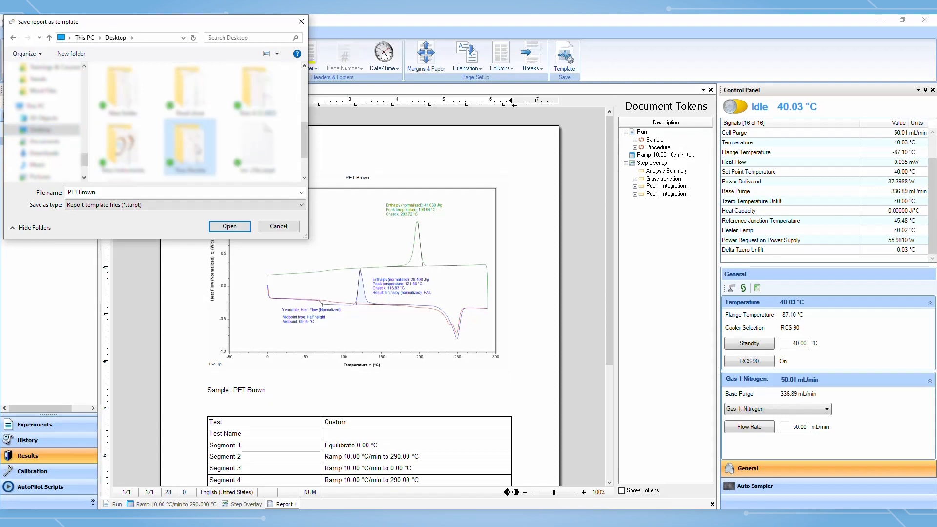
double_click(196, 149)
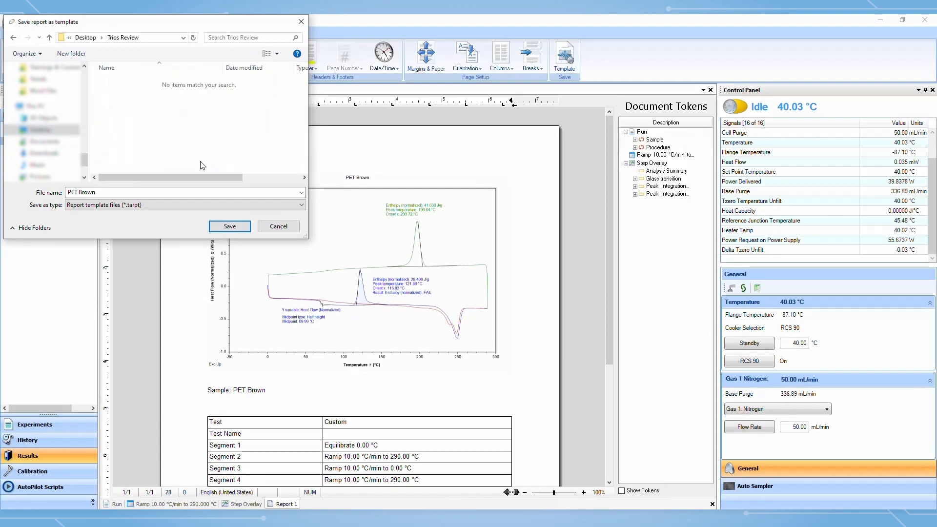
left_click(220, 225)
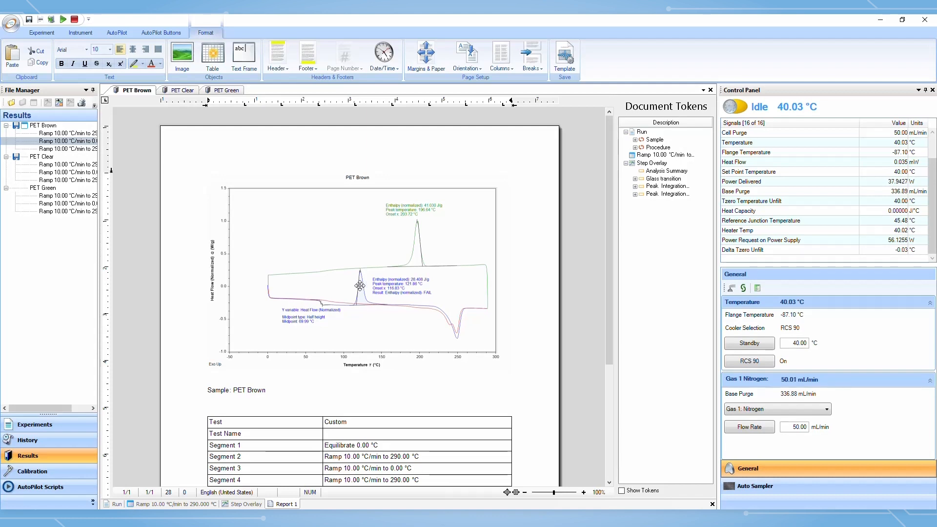
Apply the PET Brown report template to the PET Green sample
left_click(231, 93)
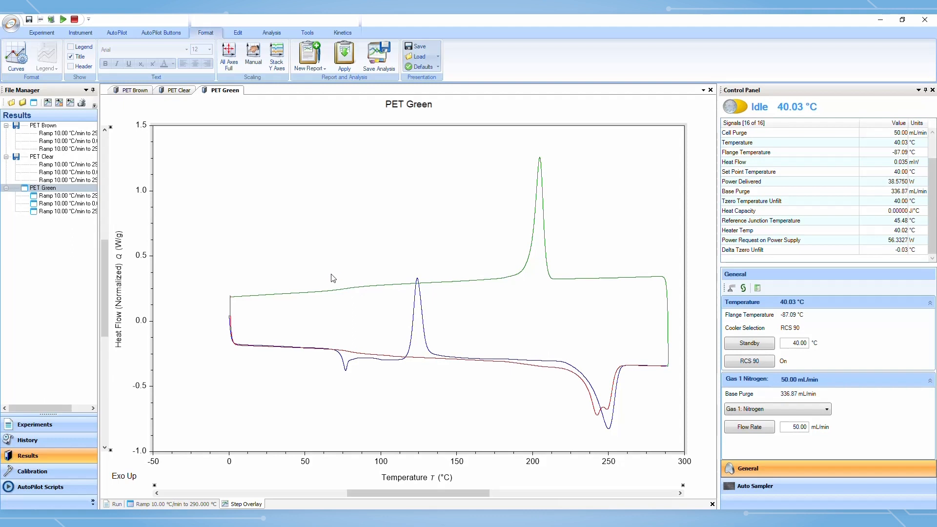
left_click(353, 69)
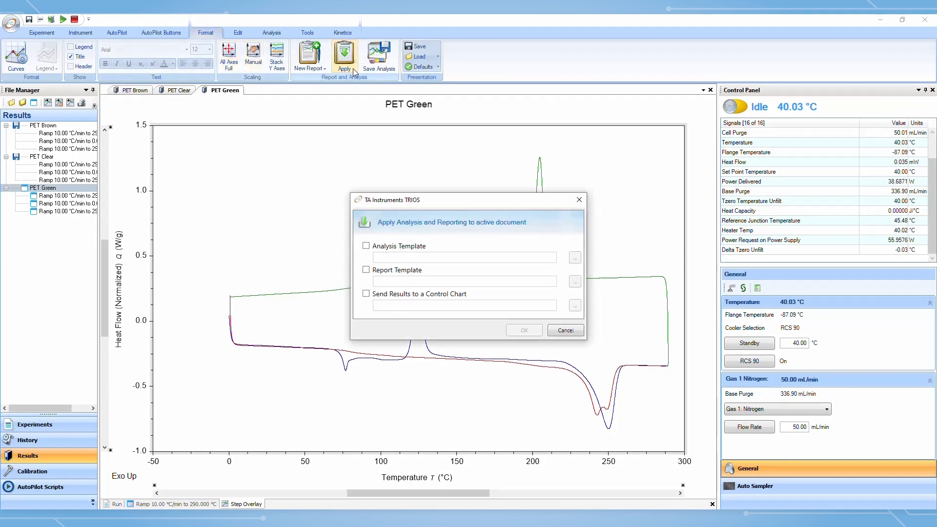
left_click(366, 271)
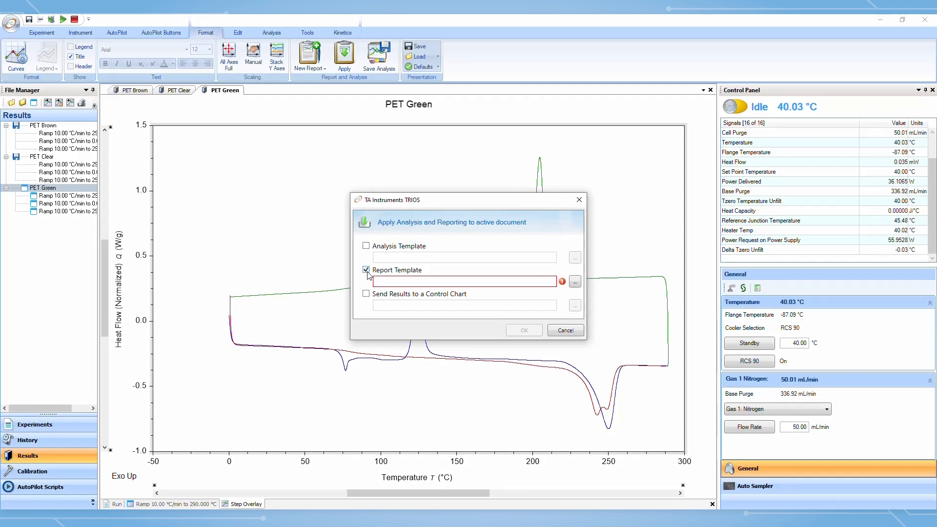
left_click(576, 282)
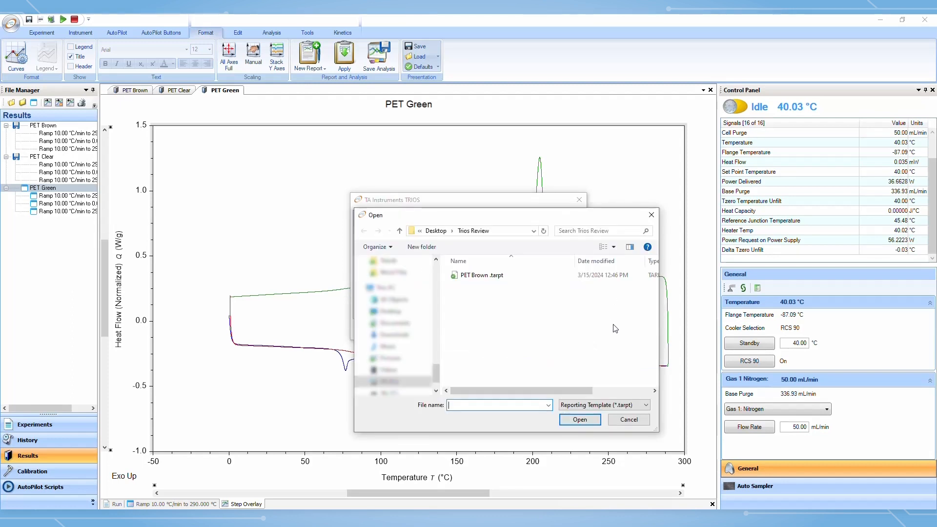
left_click(500, 281)
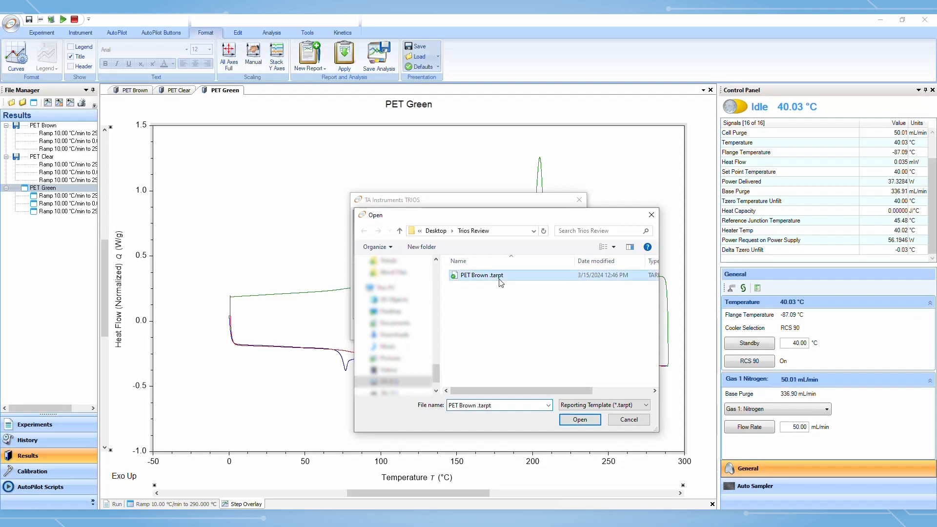
double_click(501, 282)
left_click(519, 333)
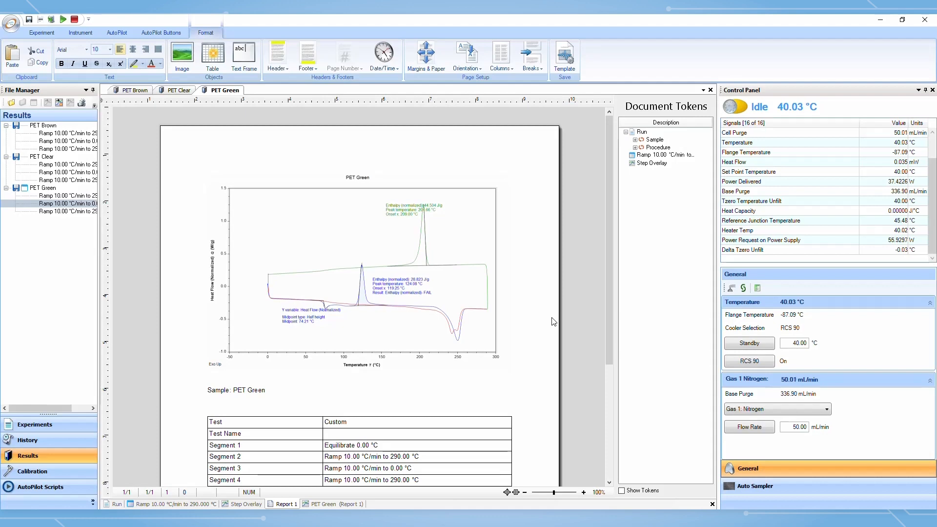
Review the generated PET Green report and its analysed graph
left_click(331, 506)
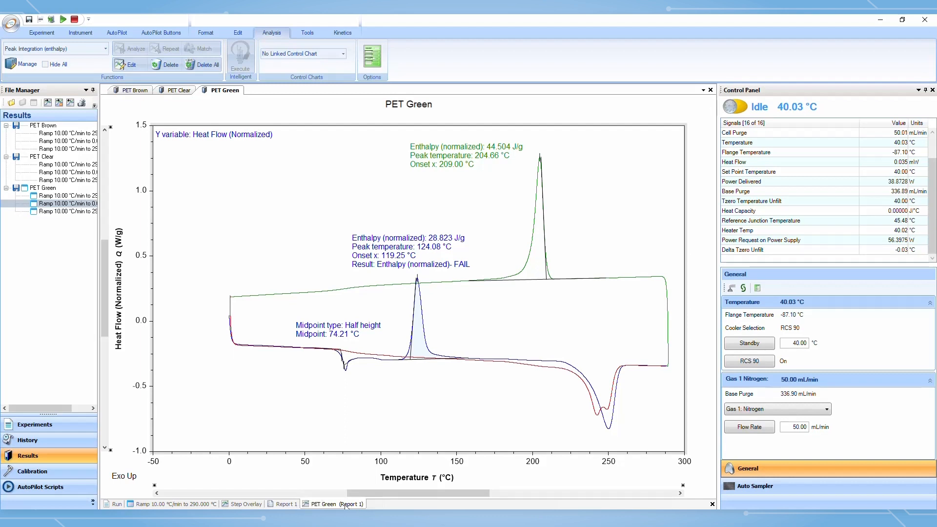
left_click(285, 505)
scroll(445, 342, "down", 2)
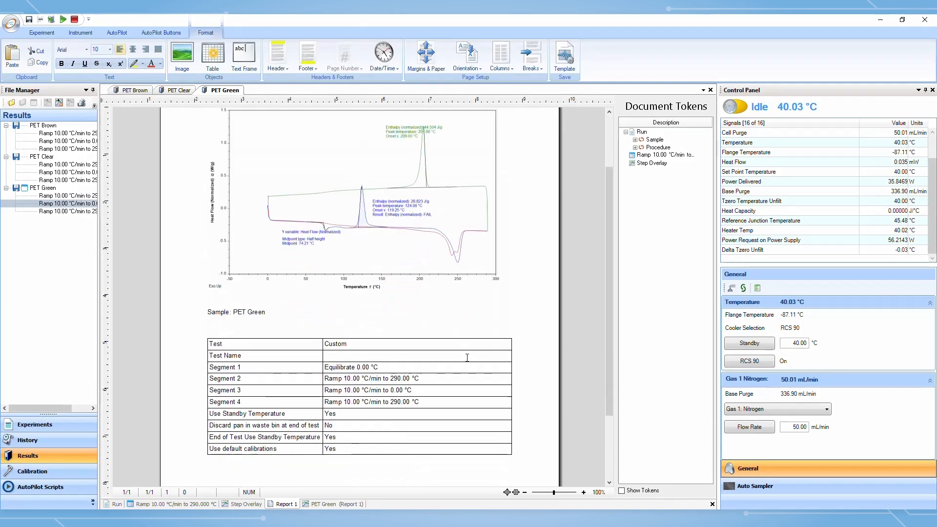
scroll(470, 367, "up", 2)
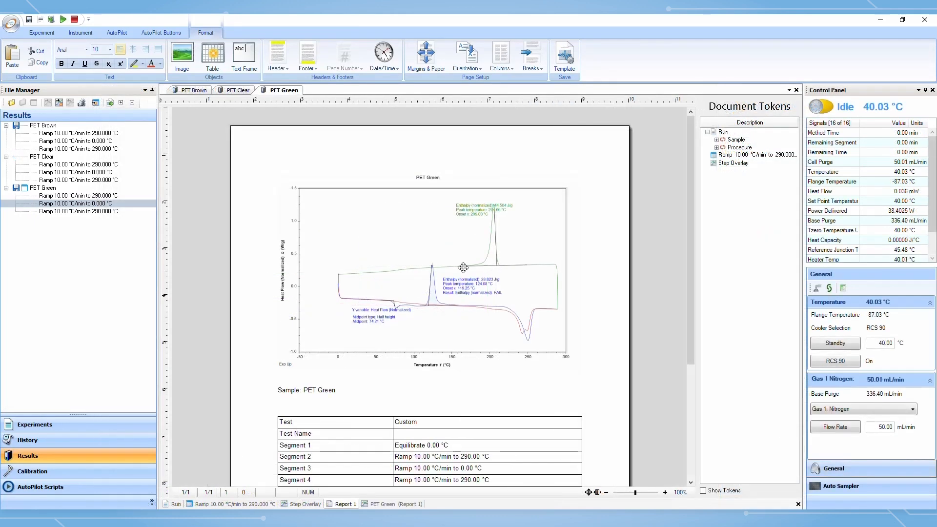
left_click(10, 23)
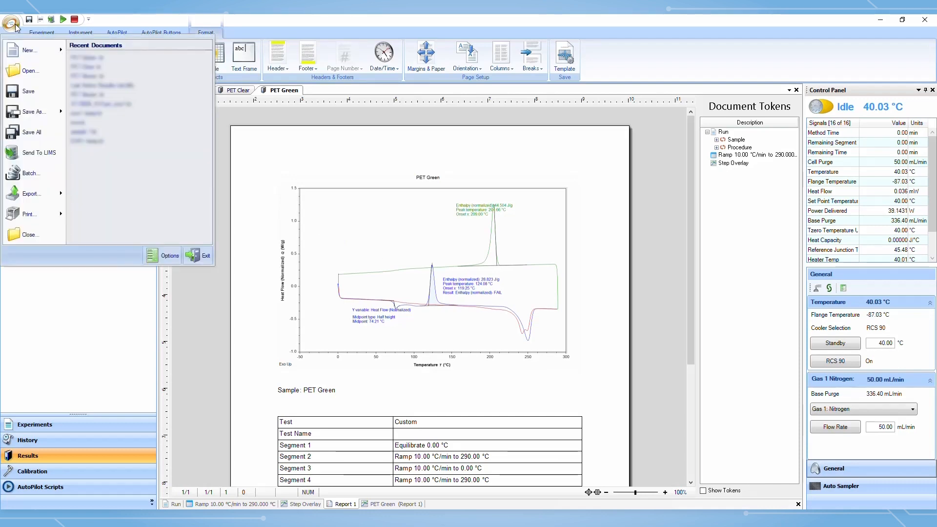
mouse_move(45, 118)
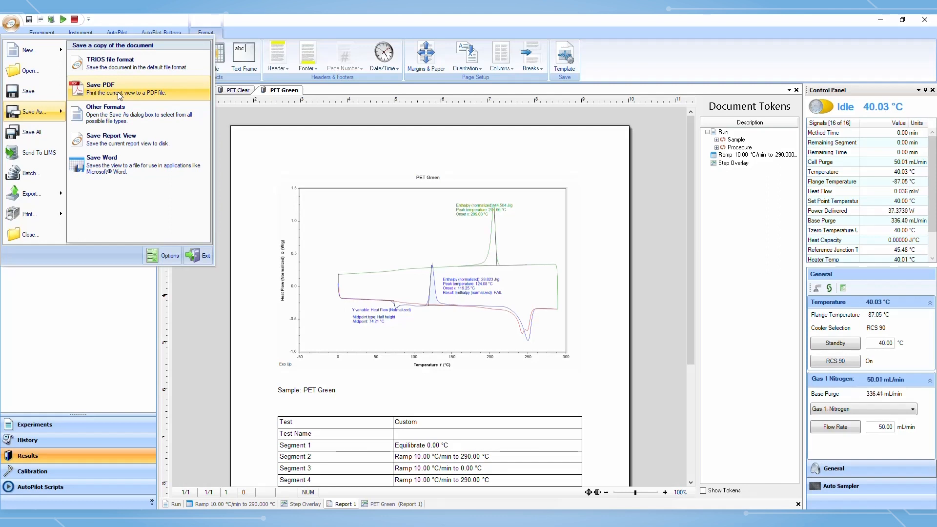
mouse_move(44, 197)
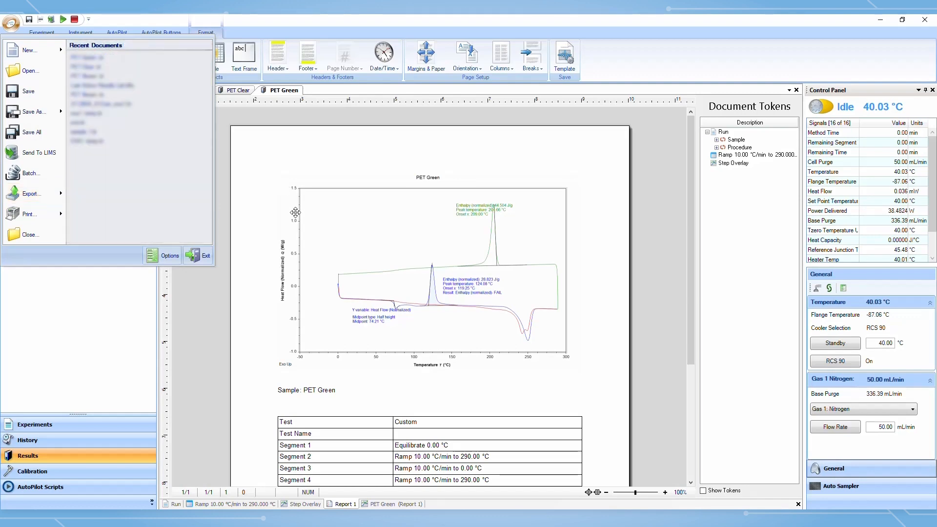
left_click(396, 506)
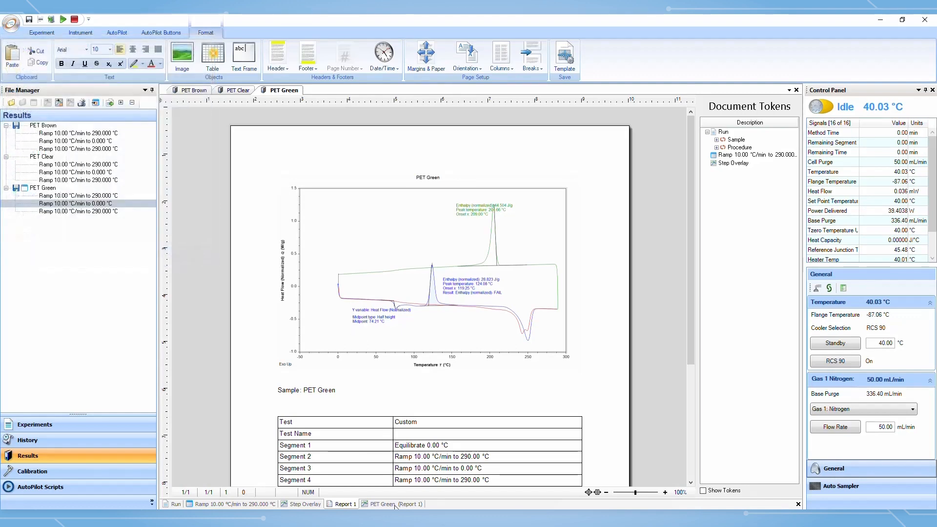
left_click(386, 504)
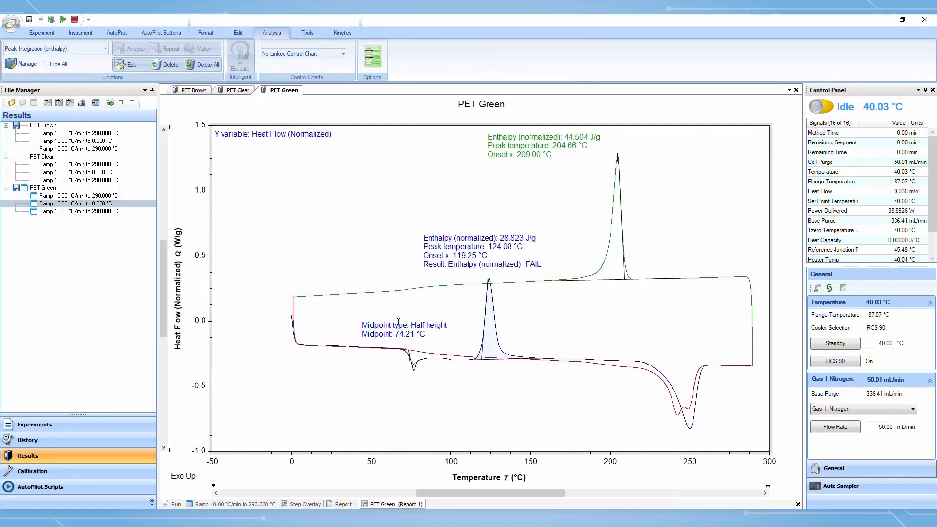
left_click(10, 24)
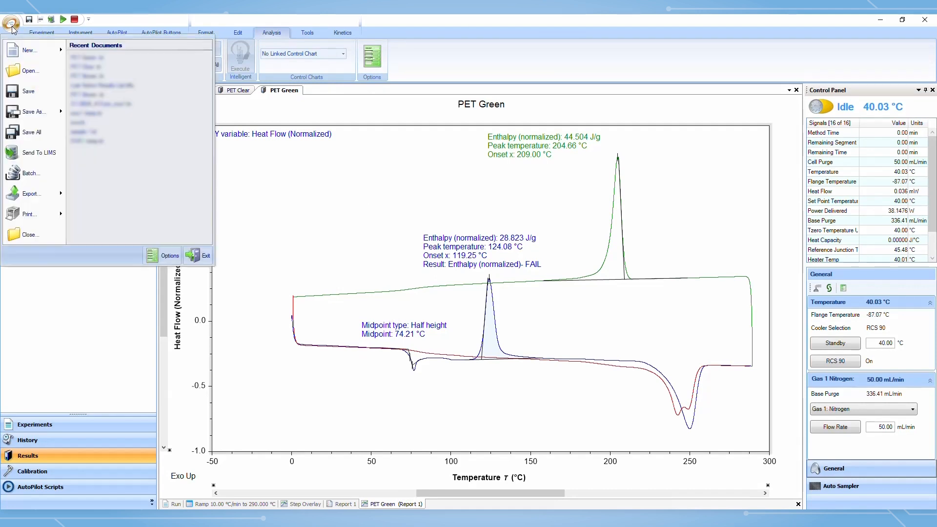
left_click(44, 202)
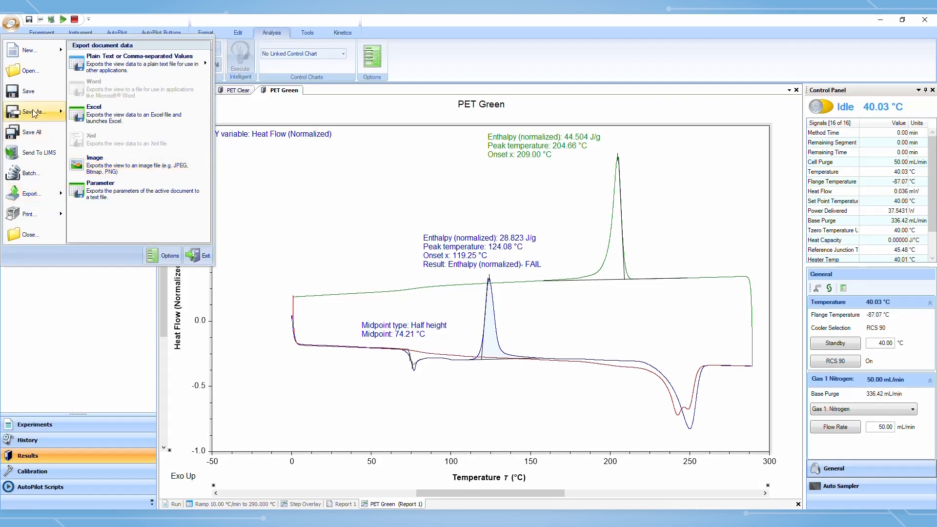
mouse_move(35, 114)
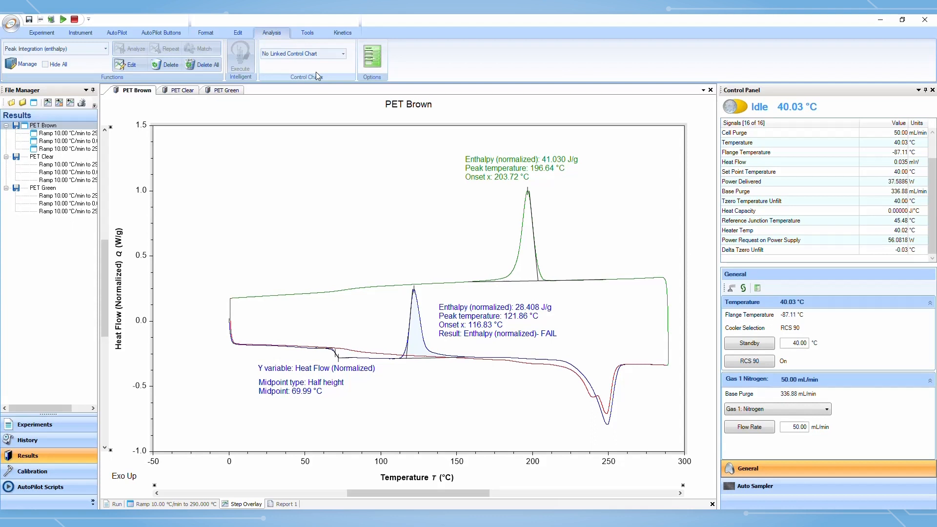
Create a new control chart linked to the PET Brown sample and send its results to it
left_click(343, 53)
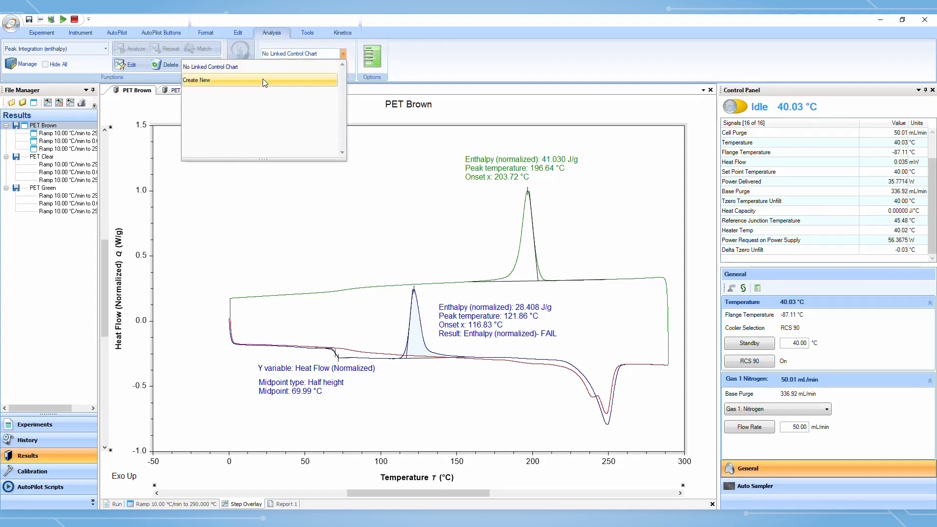
left_click(274, 67)
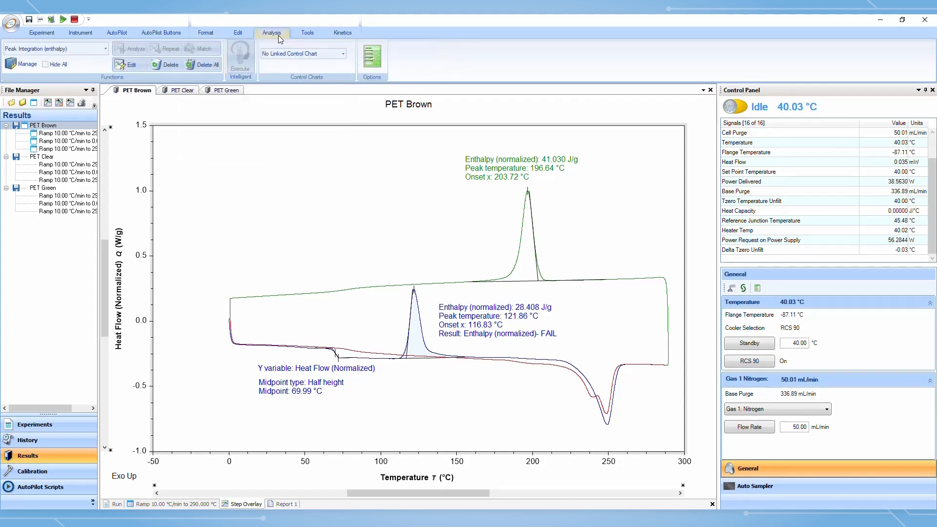
left_click(343, 54)
left_click(254, 78)
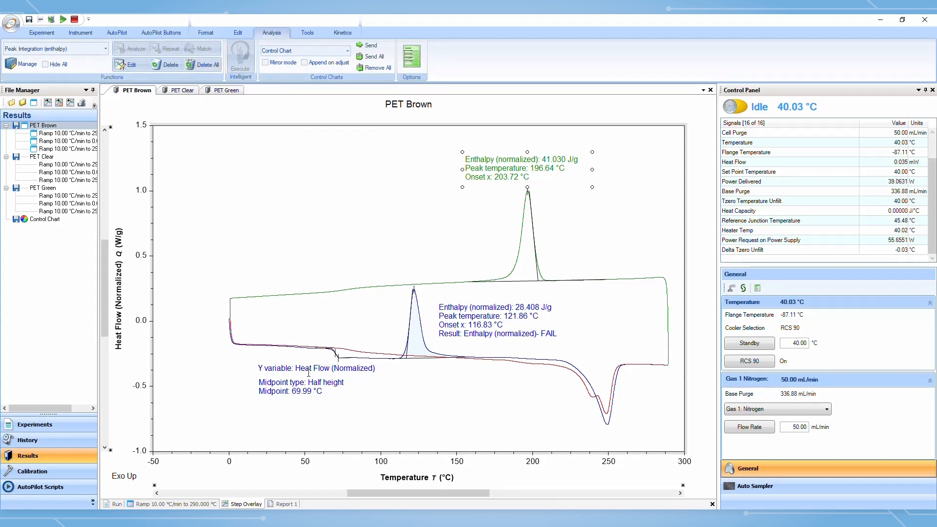
left_click(183, 91)
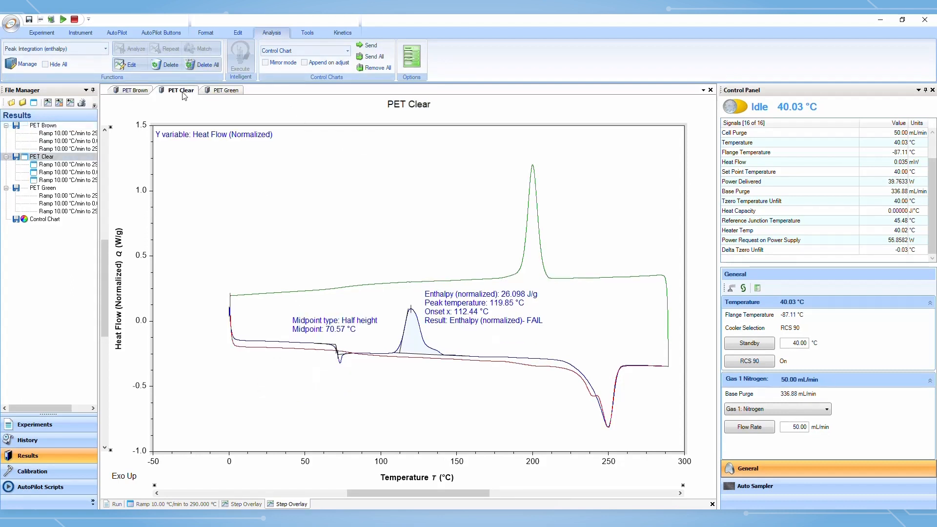
left_click(225, 93)
left_click(146, 93)
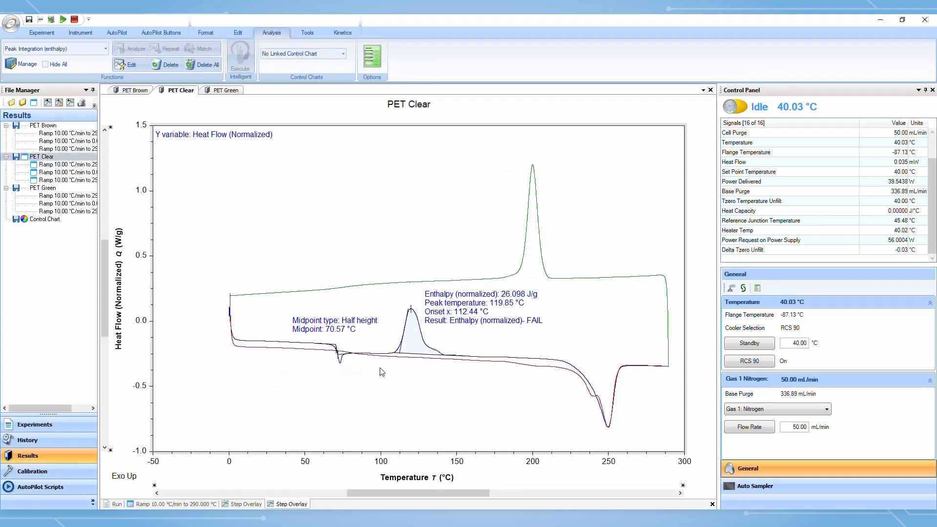
left_click(134, 90)
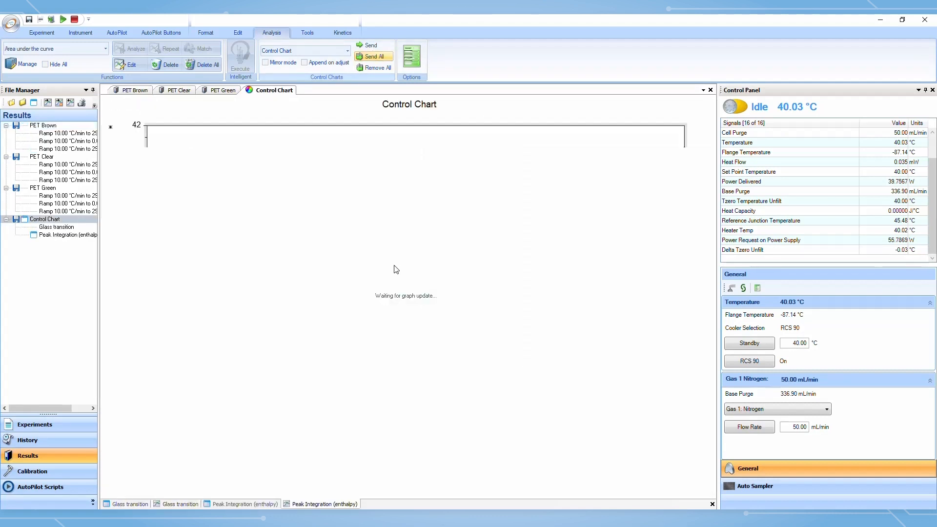
Link the PET Clear sample to the same control chart and open the chart
left_click(178, 90)
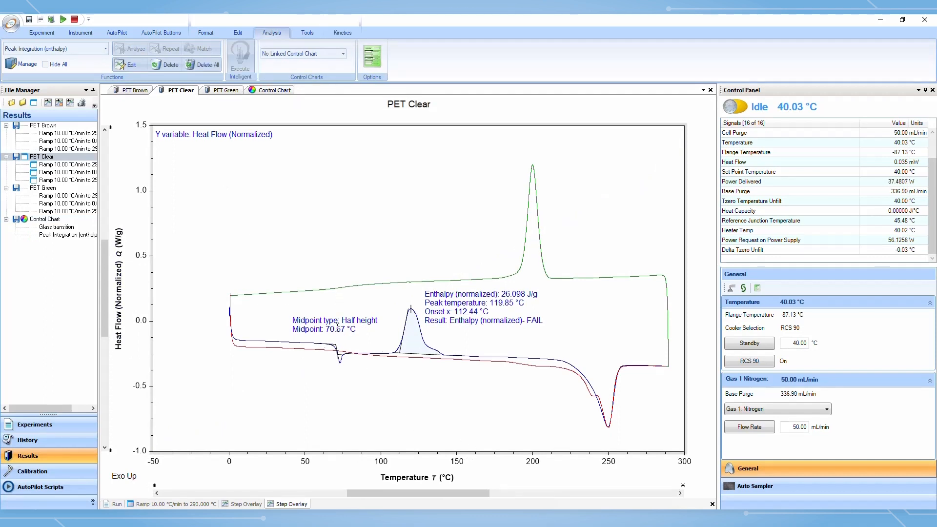
left_click(343, 54)
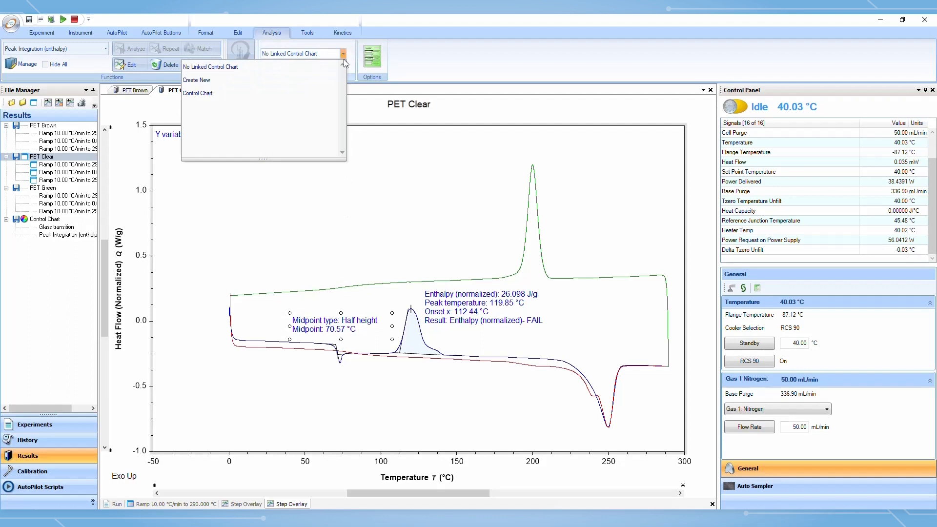
left_click(271, 93)
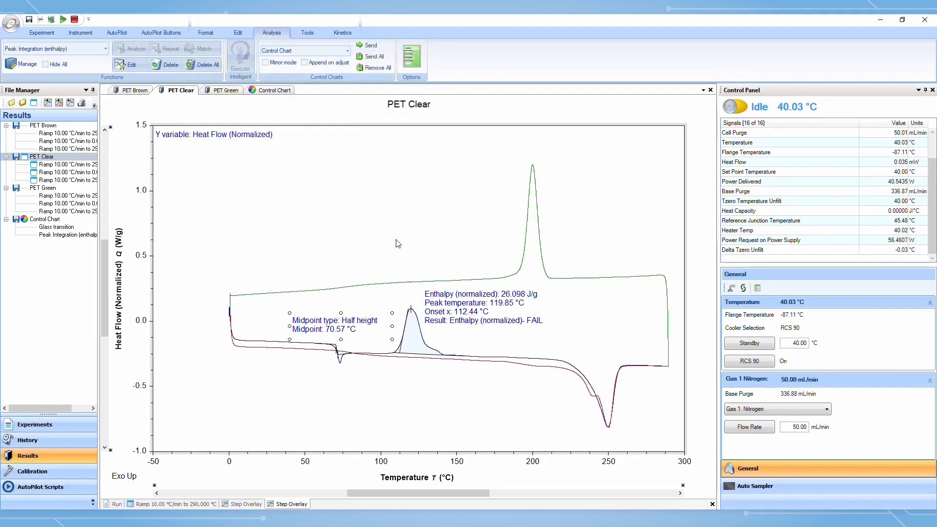
left_click(274, 92)
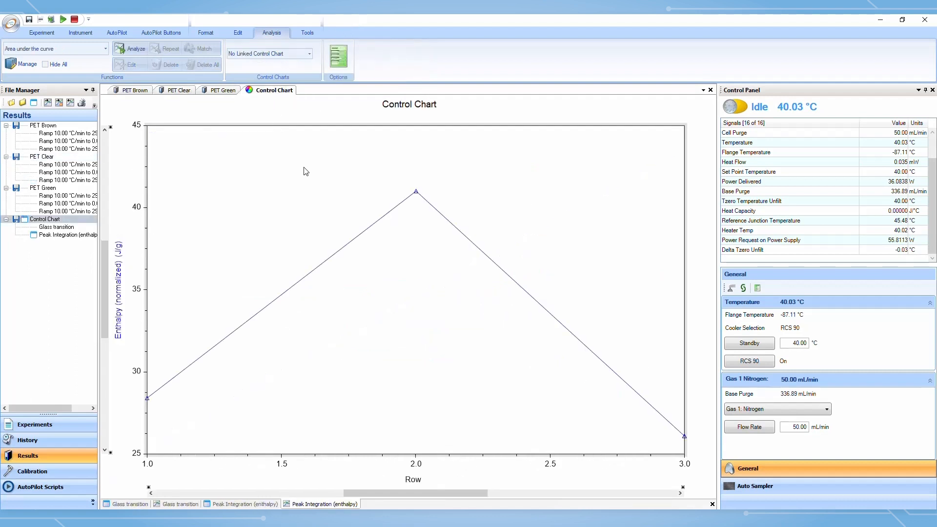
Open the control chart spreadsheet showing the Glass transition step and widen the Step Name column
left_click(216, 505)
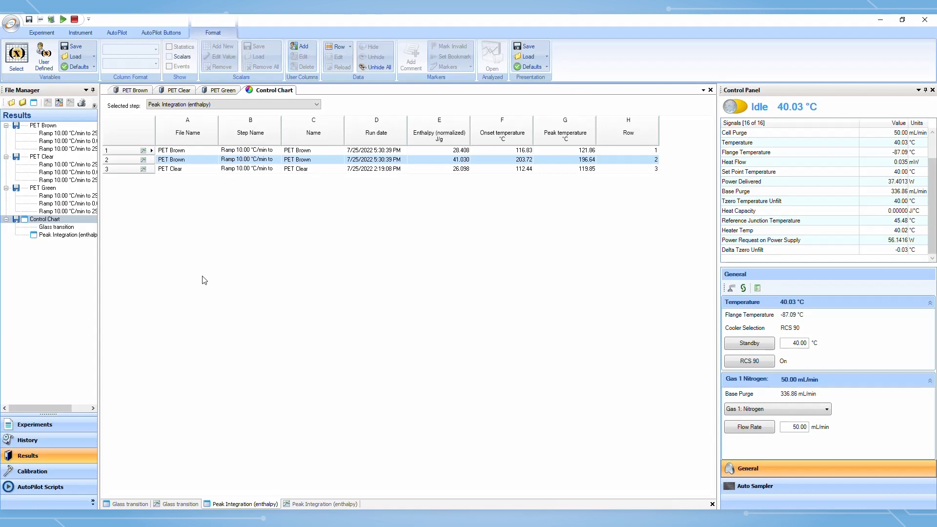
left_click(291, 107)
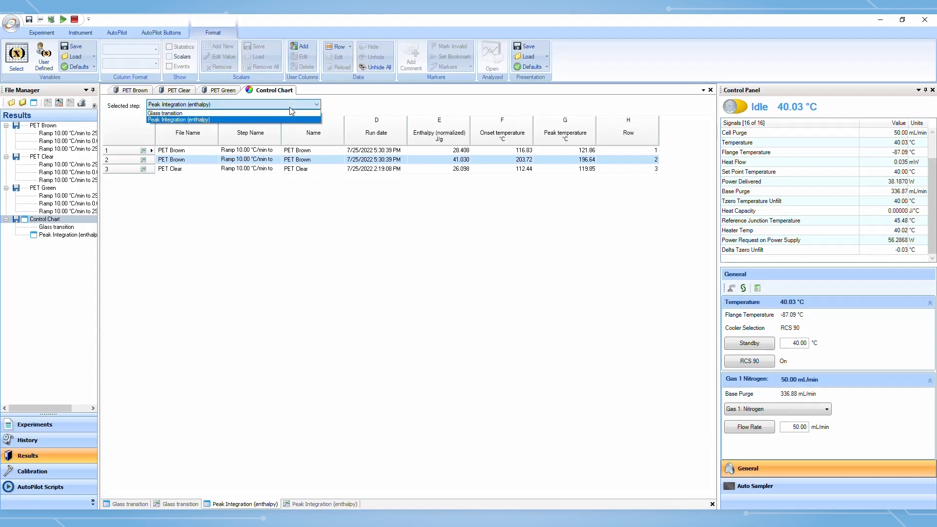
left_click(292, 114)
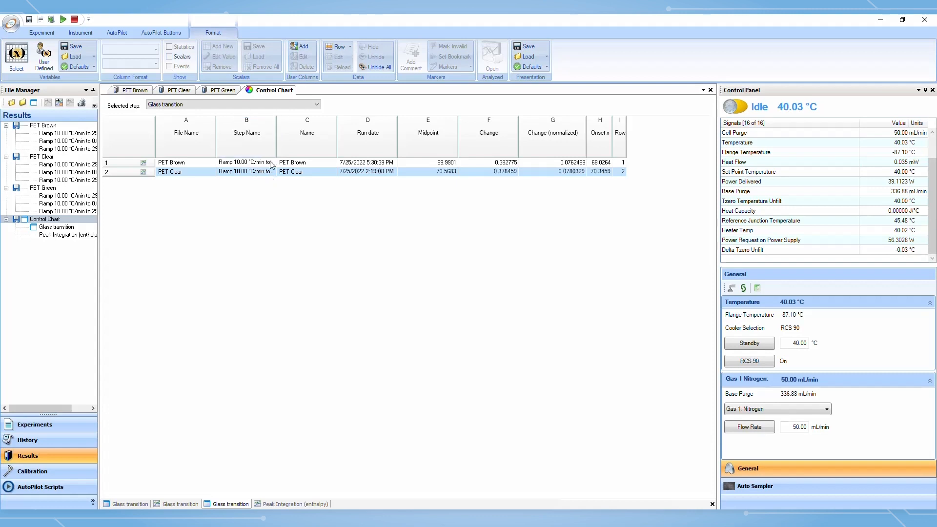
double_click(278, 123)
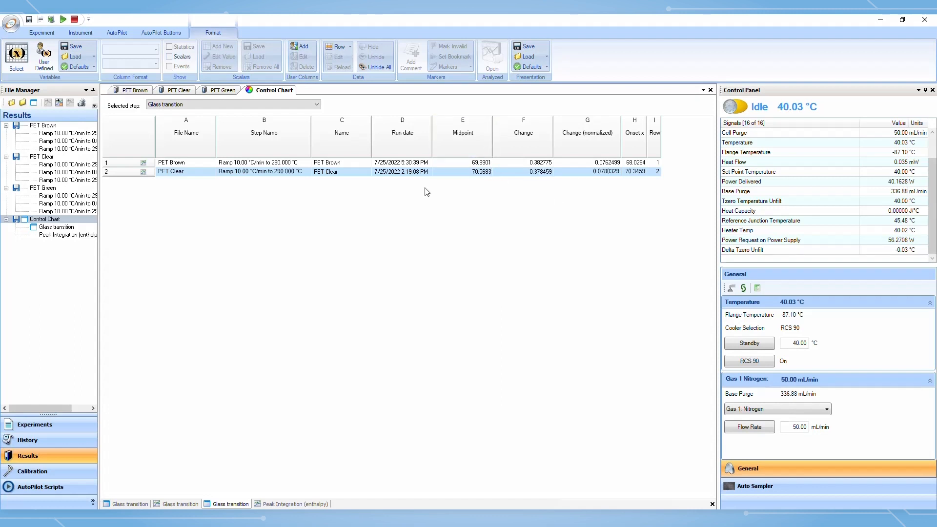
Compare the spreadsheet's Peak Integration (enthalpy) and Glass transition steps
left_click(312, 105)
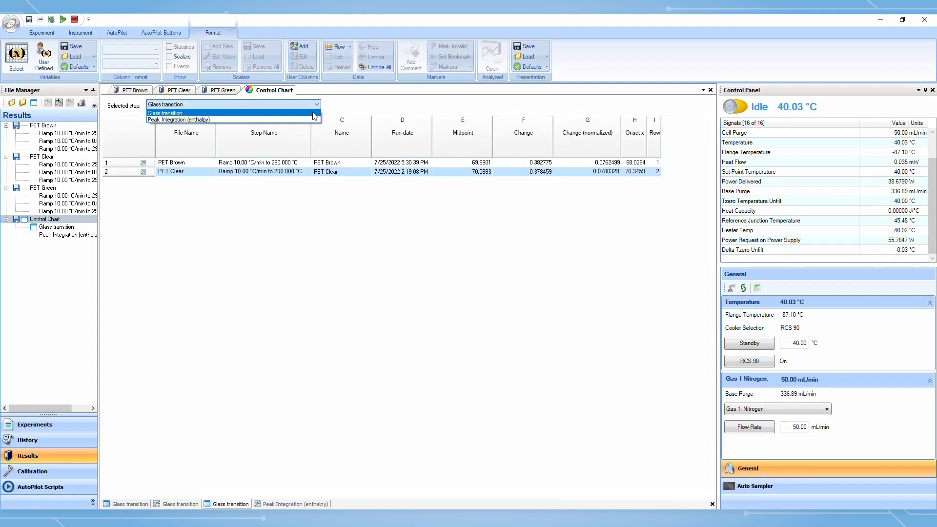
left_click(312, 120)
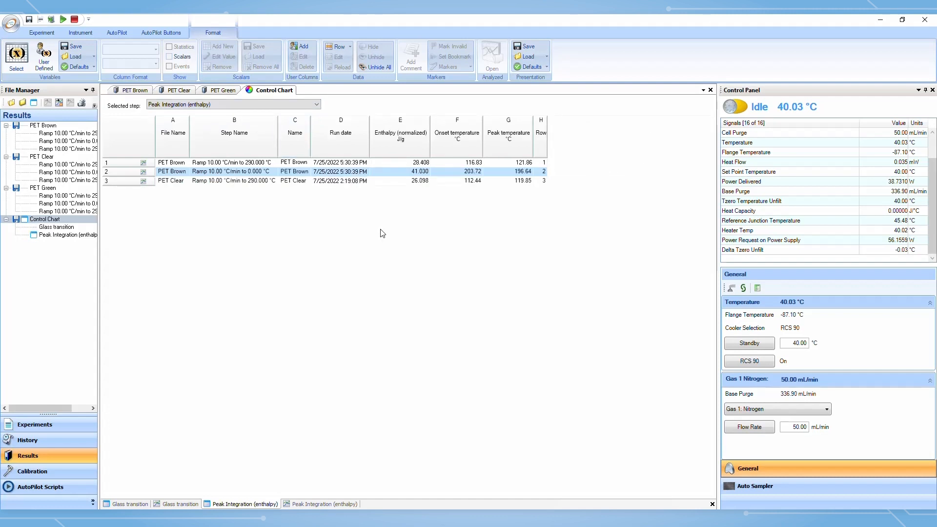
left_click(283, 105)
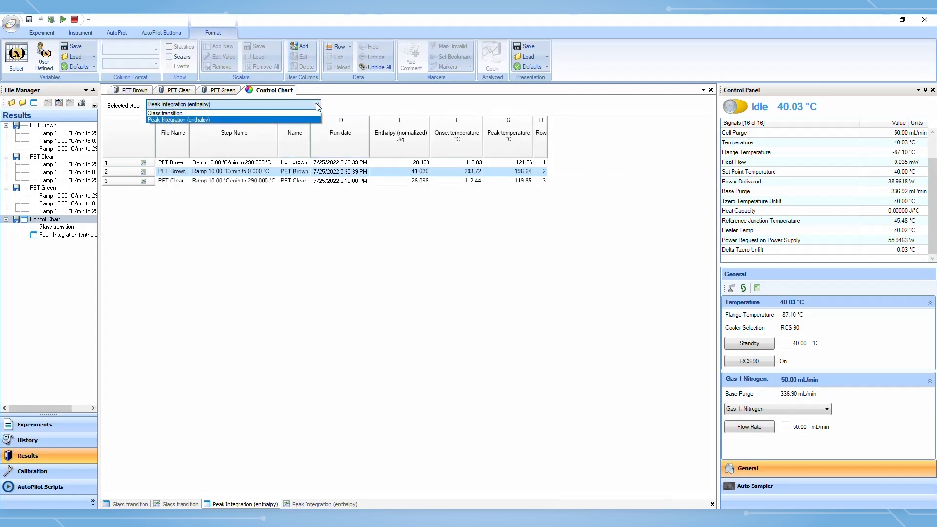
left_click(281, 114)
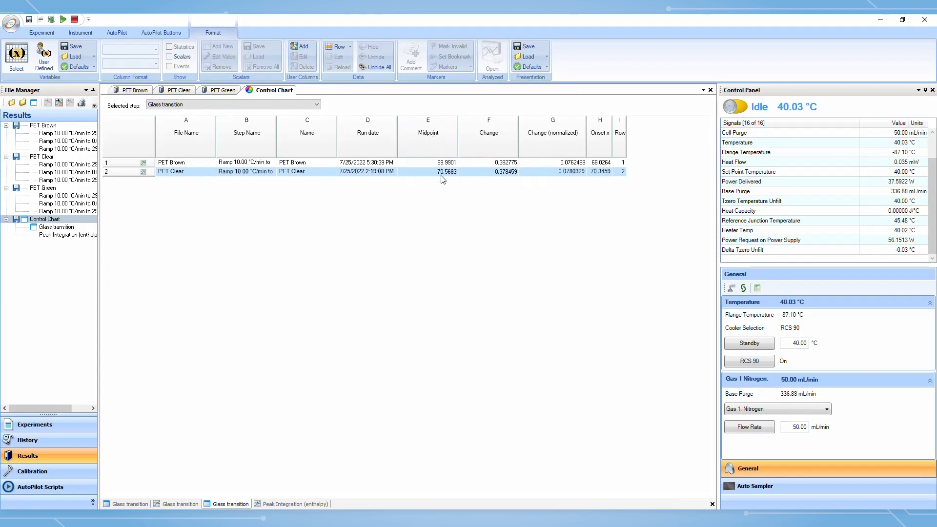
Show statistics for the Midpoint column of the control chart spreadsheet
left_click(444, 140)
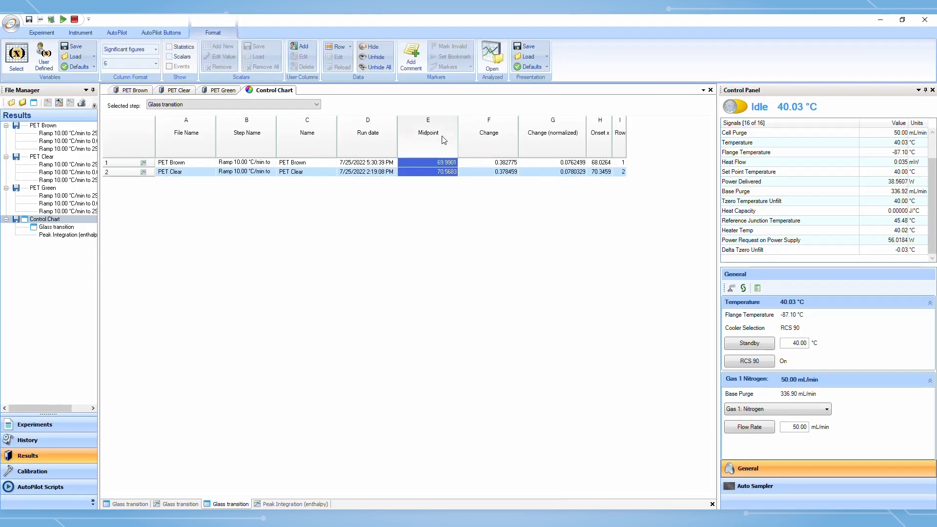
left_click(170, 47)
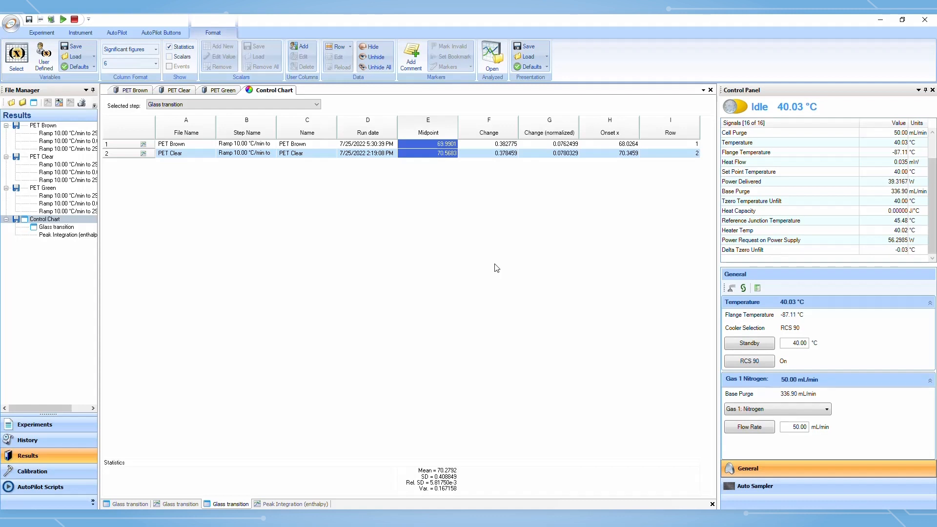
Switch through the PET Brown, PET Clear and PET Green sample tabs, returning to PET Brown
left_click(143, 90)
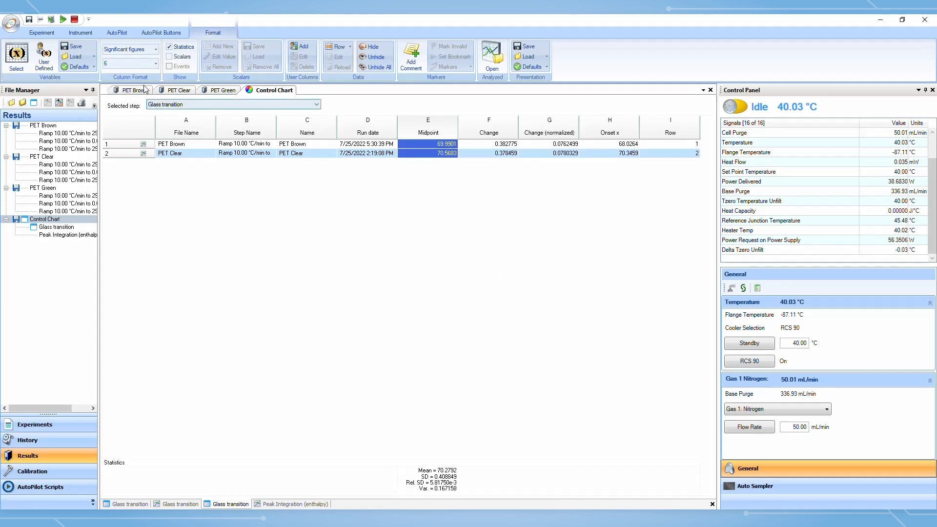
left_click(178, 91)
left_click(222, 90)
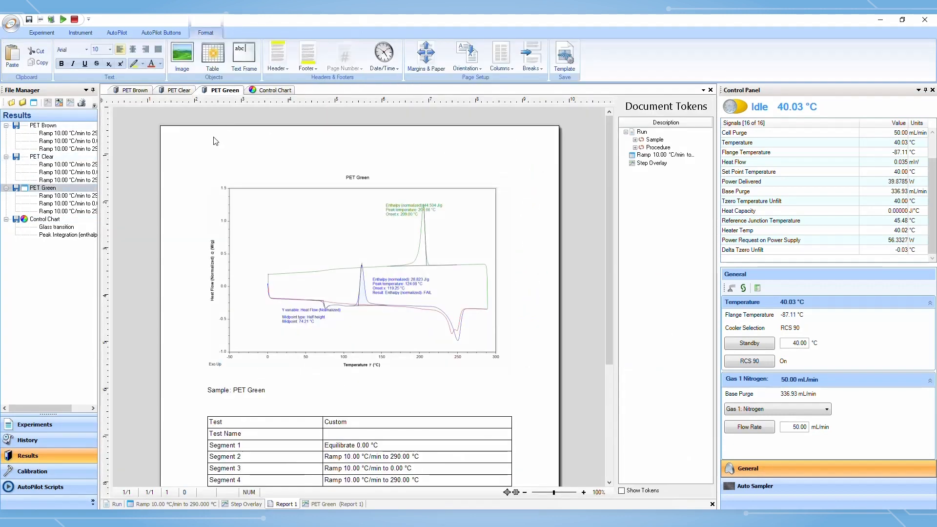
left_click(130, 91)
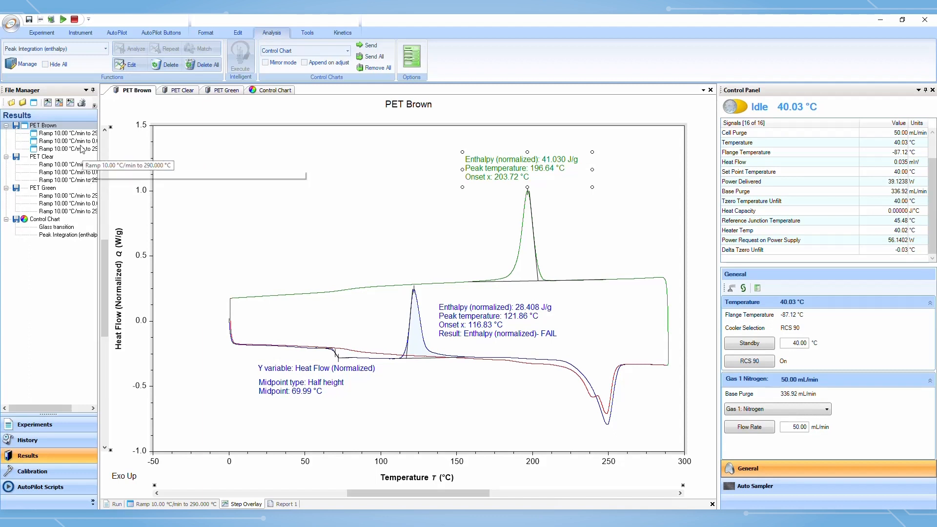
Open the Batch processing dialog and remove the listed file from it
left_click(17, 27)
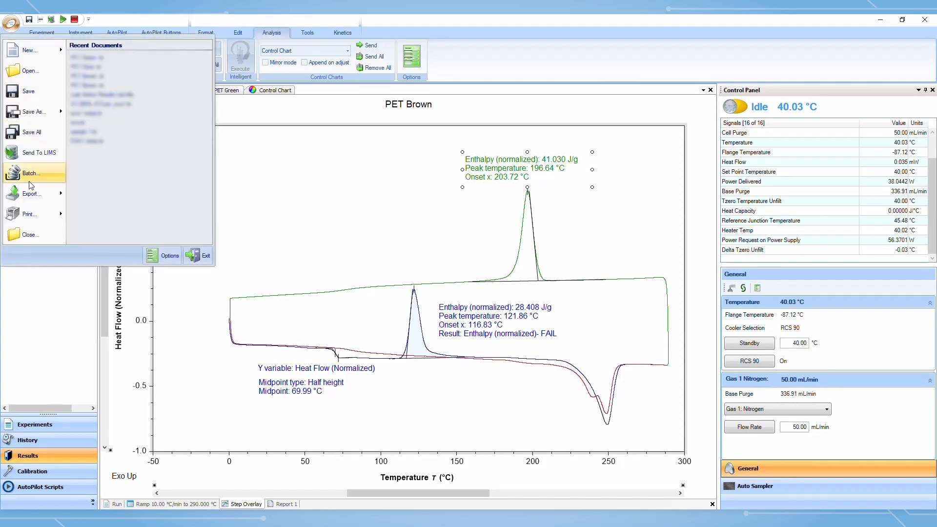
left_click(41, 173)
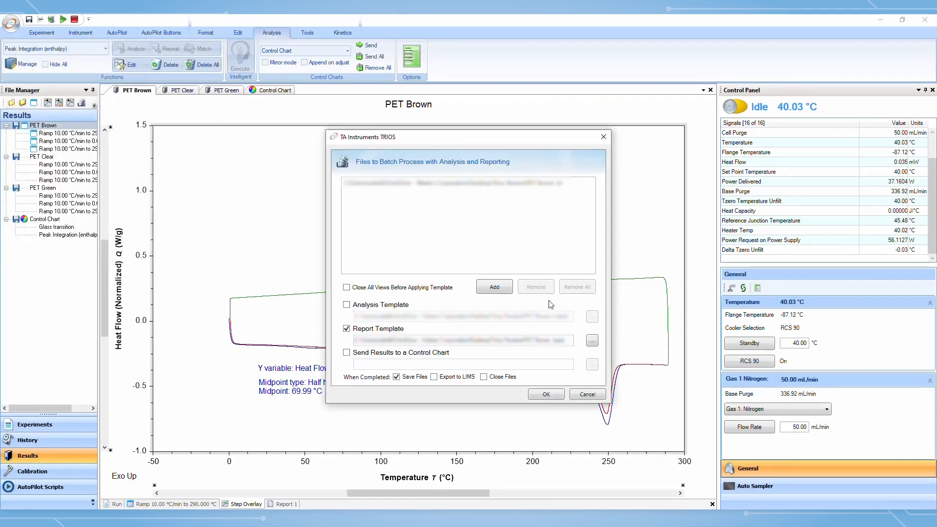
left_click(547, 186)
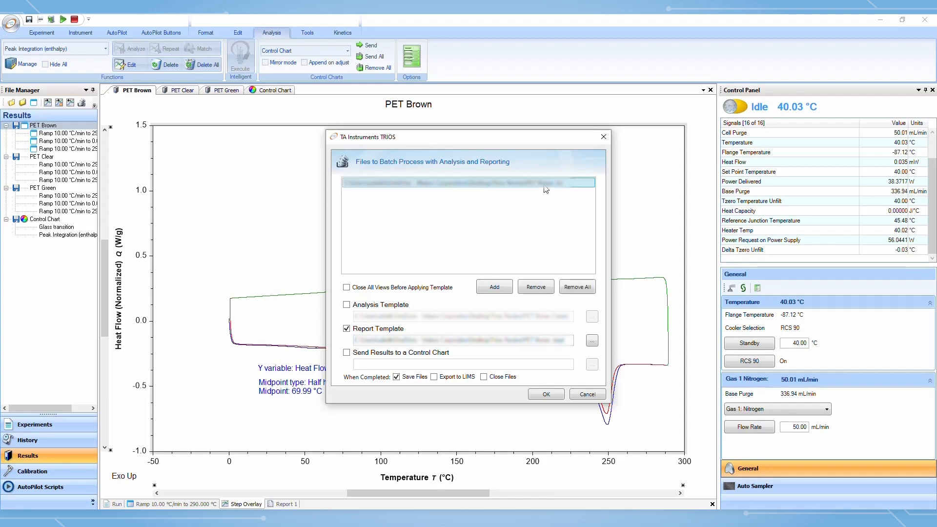
left_click(542, 287)
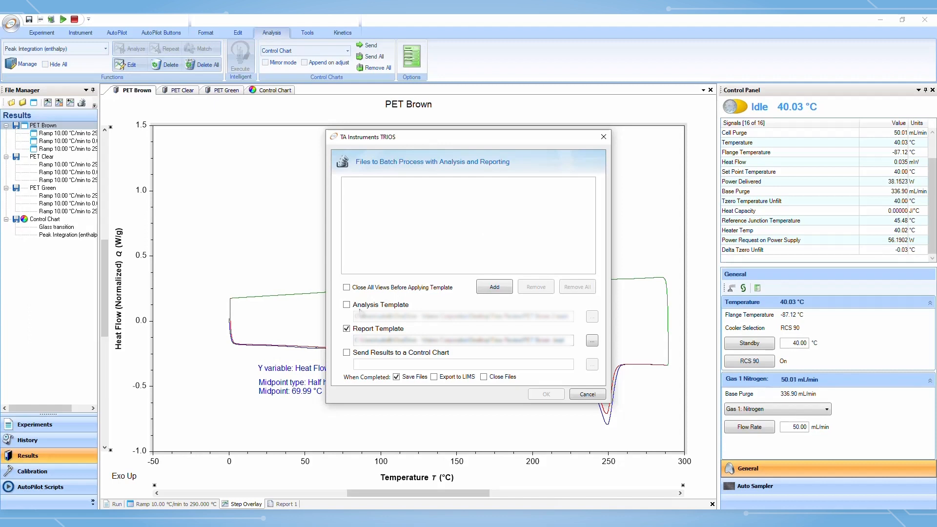
Switch the batch run from a report template to an analysis template, pick a template file, then cancel the dialog
left_click(347, 330)
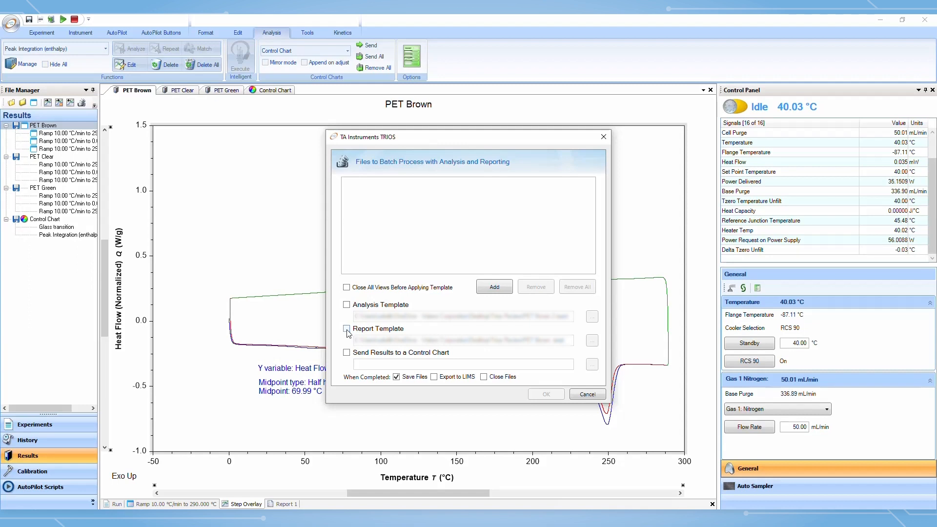
left_click(347, 305)
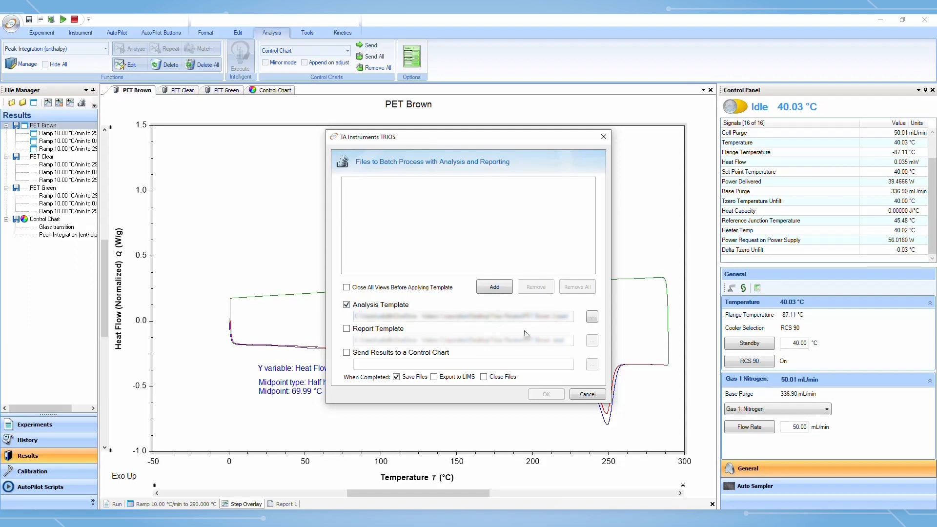
left_click(590, 317)
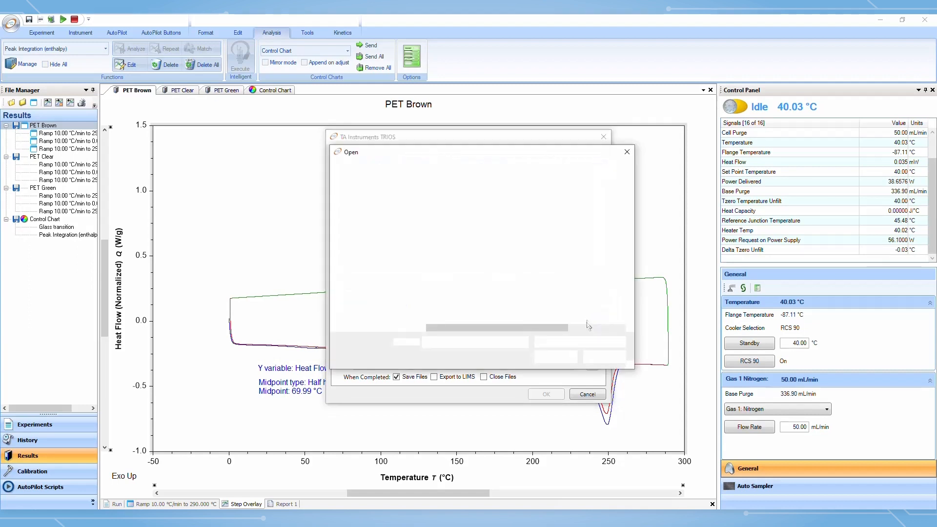
double_click(476, 224)
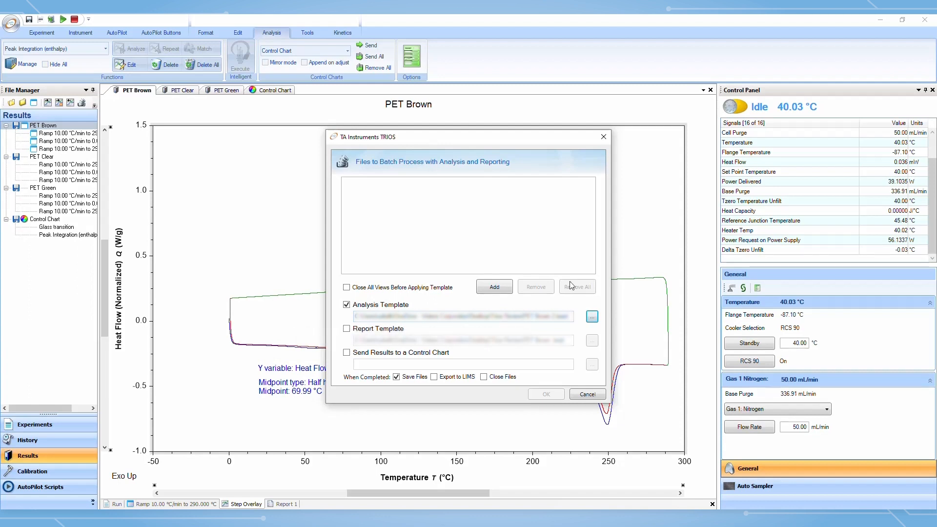
left_click(586, 396)
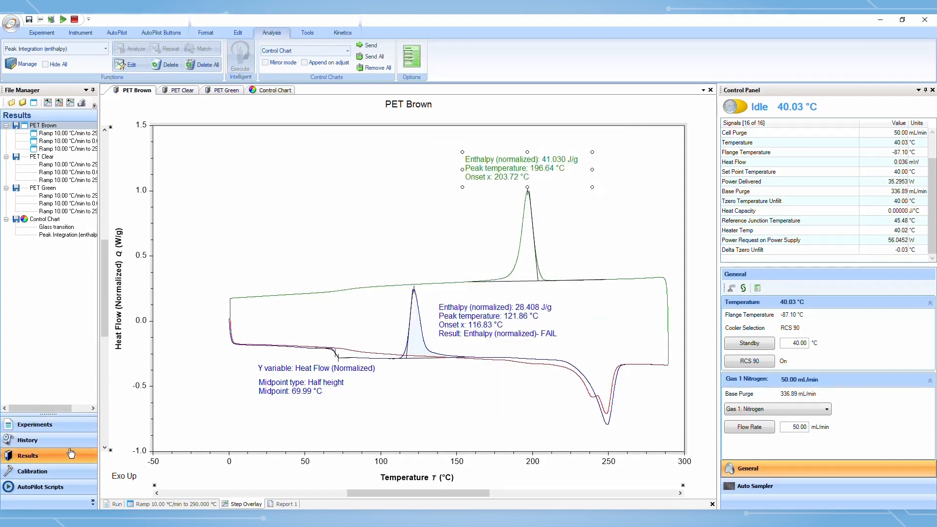
Open the Calibration section, review the applied calibration data, and open the calibration experiment setup
left_click(69, 480)
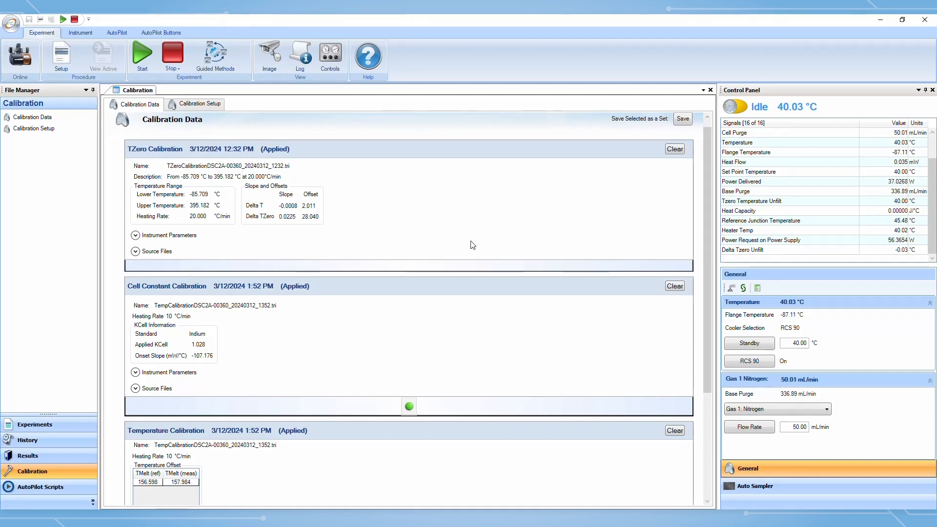
scroll(419, 244, "down", 2)
scroll(421, 245, "up", 2)
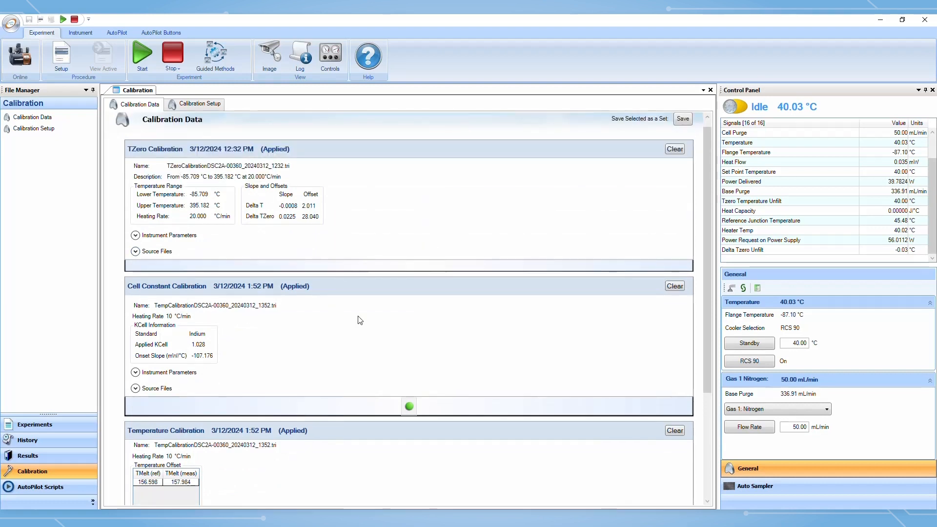
scroll(360, 320, "down", 1)
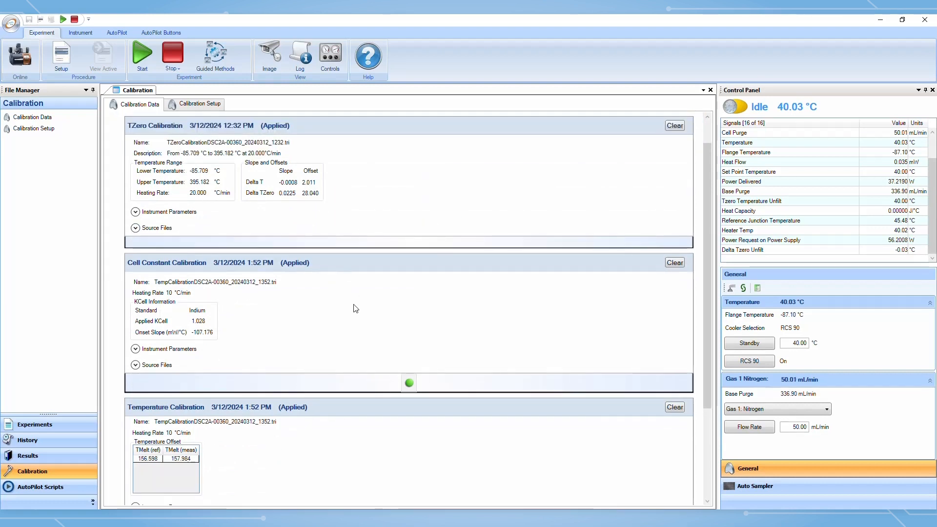
scroll(359, 310, "down", 3)
scroll(356, 347, "down", 2)
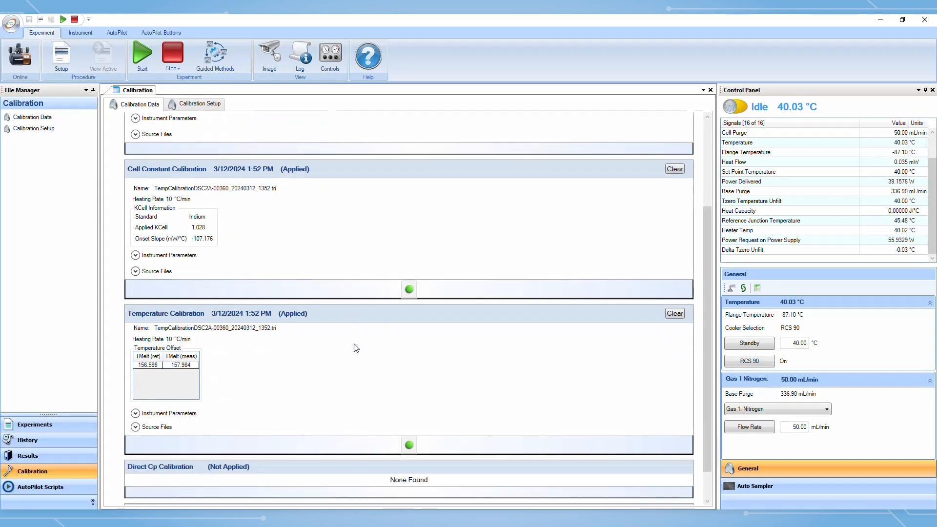
scroll(358, 346, "up", 3)
scroll(357, 347, "up", 4)
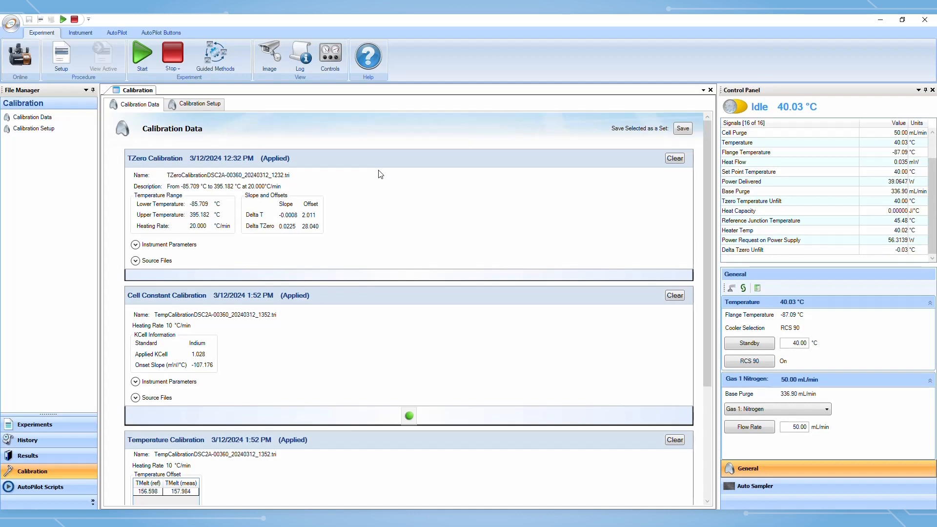
left_click(201, 111)
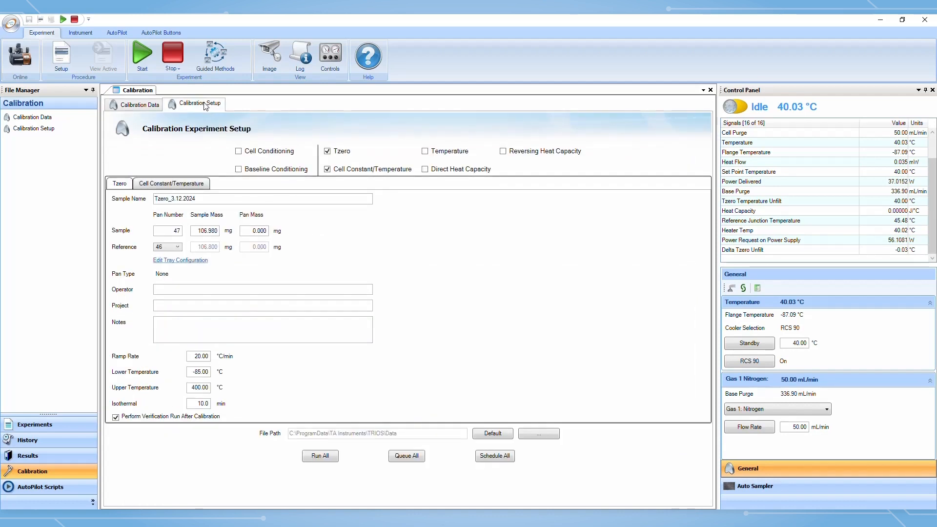